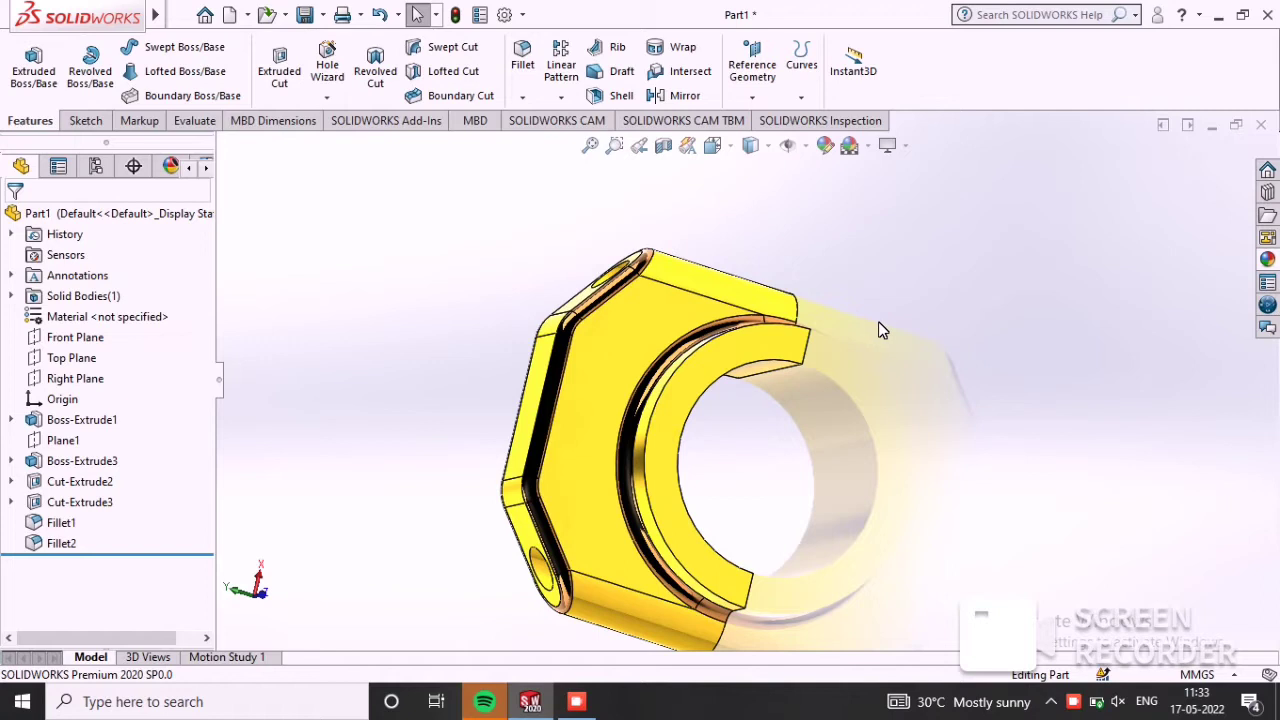
Step: Orbit and zoom to inspect the finished gold part from another side, then open the File menu
{"action": "mouse_move", "coordinate": [880, 330]}
{"action": "middle_mouse_down"}
{"action": "mouse_move", "coordinate": [877, 403]}
{"action": "mouse_move", "coordinate": [911, 409]}
{"action": "mouse_move", "coordinate": [919, 392]}
{"action": "mouse_move", "coordinate": [883, 360]}
{"action": "mouse_move", "coordinate": [857, 423]}
{"action": "mouse_move", "coordinate": [937, 411]}
{"action": "mouse_move", "coordinate": [910, 331]}
{"action": "mouse_move", "coordinate": [893, 328]}
{"action": "mouse_move", "coordinate": [1014, 367]}
{"action": "mouse_move", "coordinate": [755, 418]}
{"action": "mouse_move", "coordinate": [849, 409]}
{"action": "mouse_move", "coordinate": [892, 296]}
{"action": "mouse_move", "coordinate": [829, 291]}
{"action": "mouse_move", "coordinate": [786, 383]}
{"action": "mouse_move", "coordinate": [622, 386]}
{"action": "mouse_move", "coordinate": [634, 363]}
{"action": "mouse_move", "coordinate": [671, 363]}
{"action": "mouse_move", "coordinate": [626, 363]}
{"action": "mouse_move", "coordinate": [668, 346]}
{"action": "mouse_move", "coordinate": [626, 237]}
{"action": "mouse_move", "coordinate": [757, 223]}
{"action": "mouse_move", "coordinate": [728, 345]}
{"action": "middle_mouse_up"}
{"action": "scroll", "coordinate": [735, 315], "scroll_direction": "down", "scroll_amount": 4}
{"action": "scroll", "coordinate": [737, 320], "scroll_direction": "up", "scroll_amount": 3}
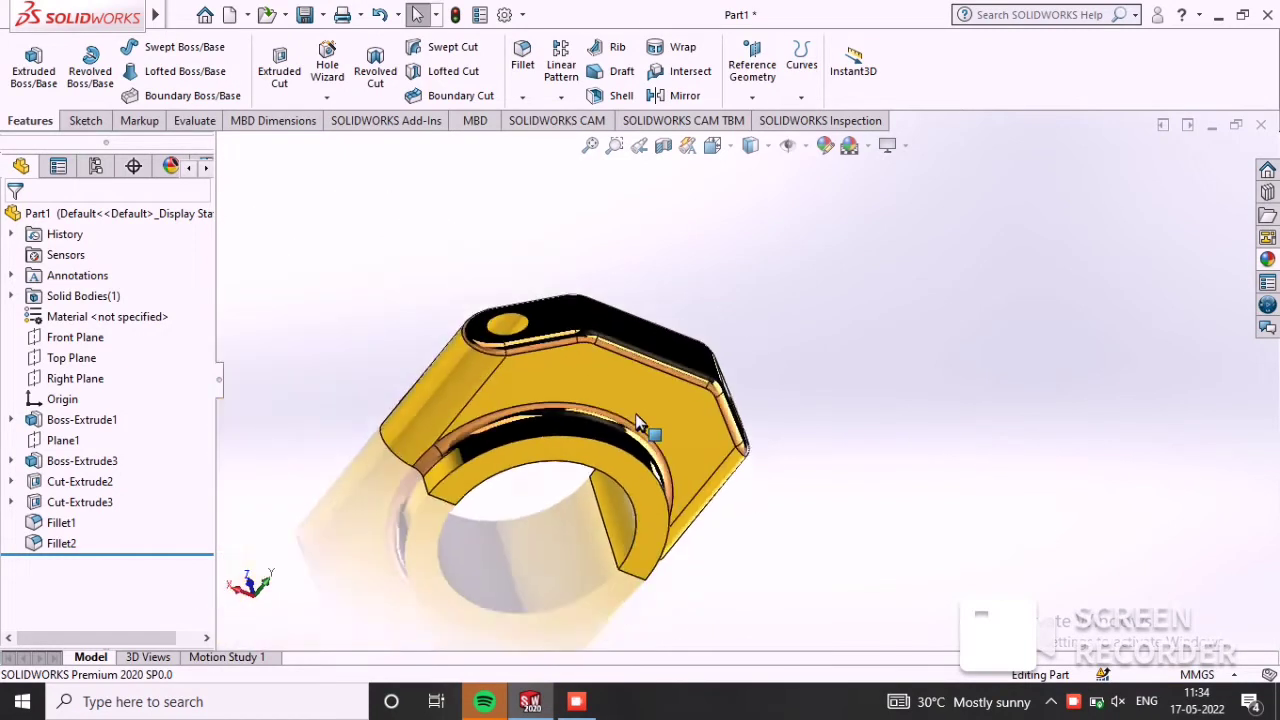
{"action": "left_click", "coordinate": [173, 12]}
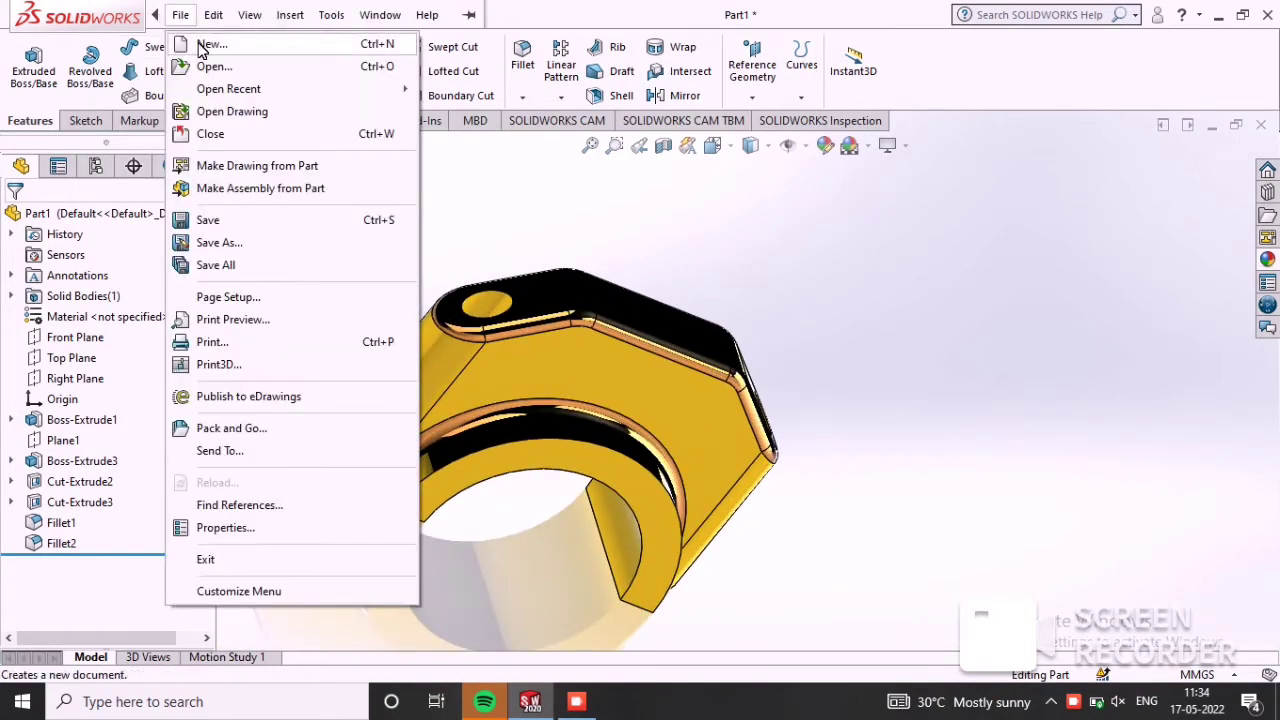
Step: Create a new part and start a sketch on the Front Plane, viewed normal to it
{"action": "left_click", "coordinate": [205, 44]}
{"action": "left_click", "coordinate": [410, 468]}
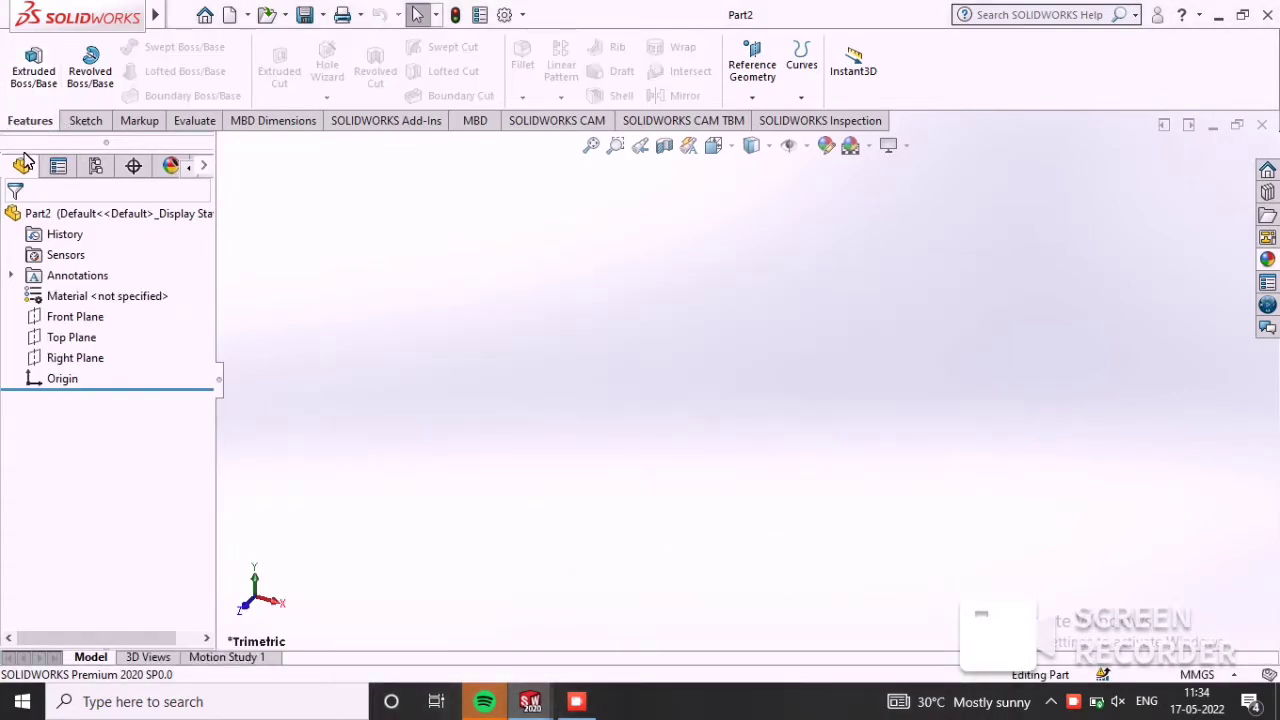
{"action": "left_click", "coordinate": [88, 318]}
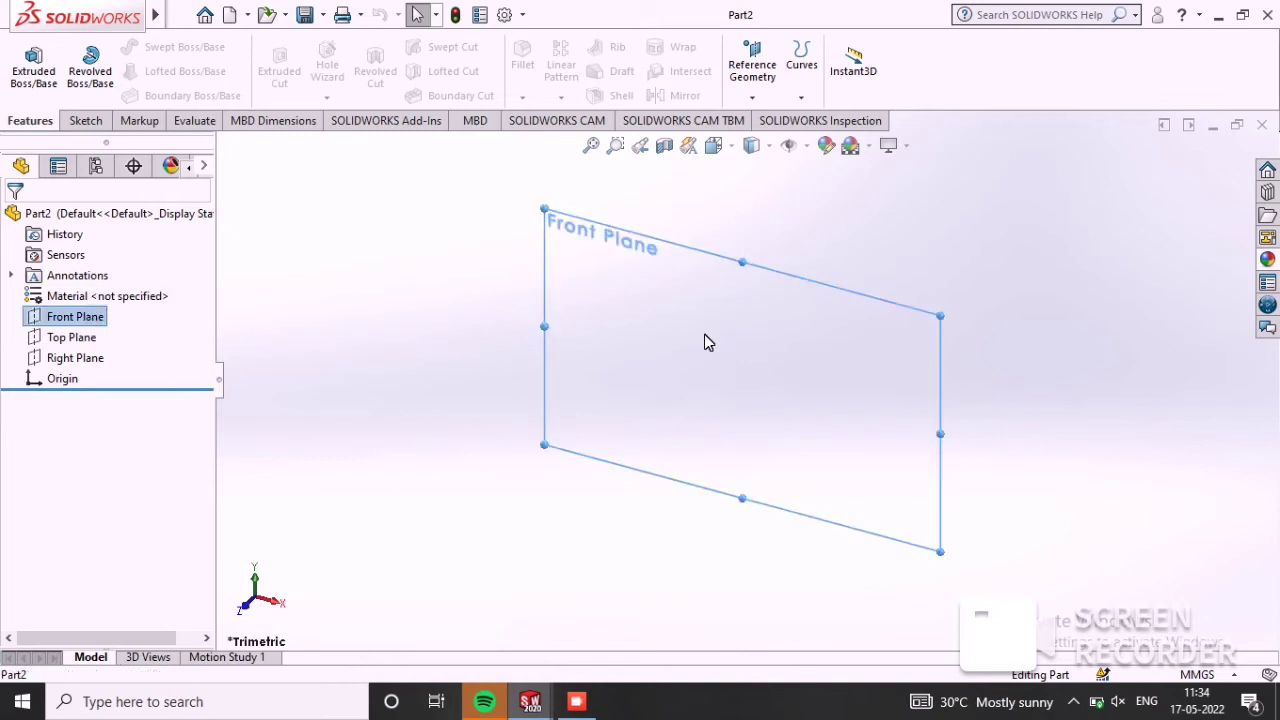
{"action": "right_click", "coordinate": [704, 334]}
{"action": "left_click", "coordinate": [840, 306]}
{"action": "right_click", "coordinate": [716, 308]}
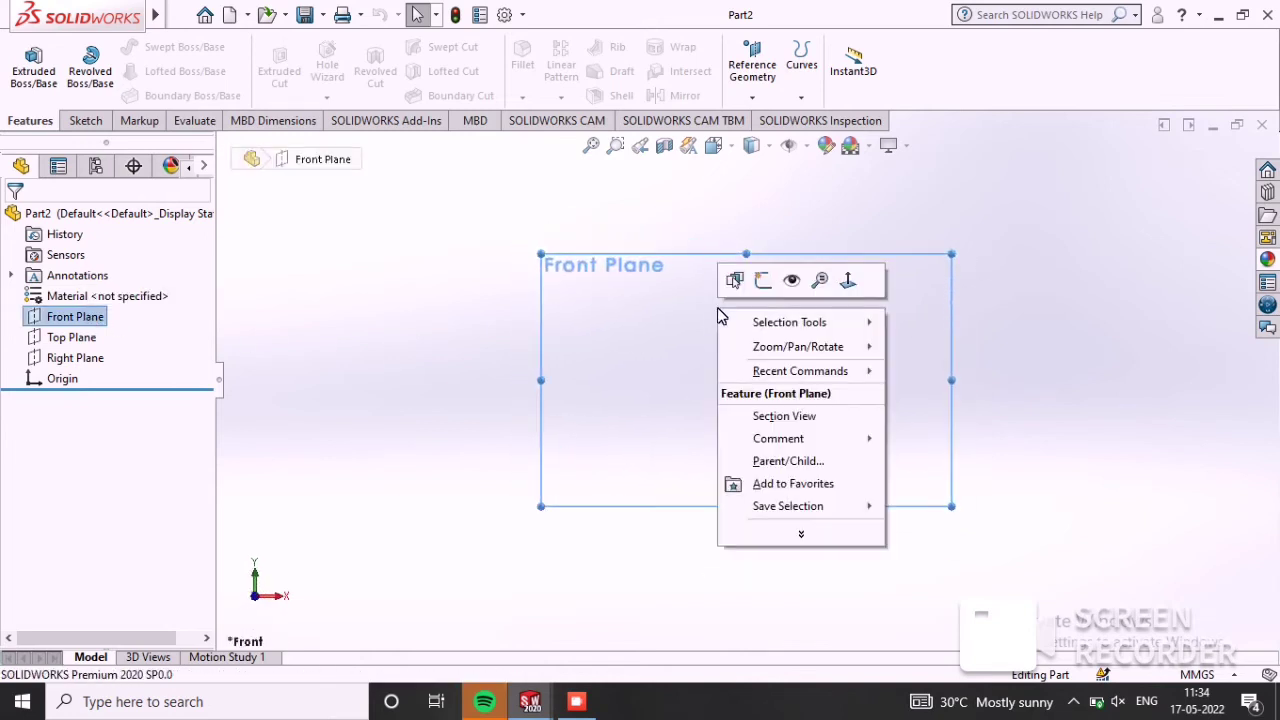
{"action": "left_click", "coordinate": [758, 278]}
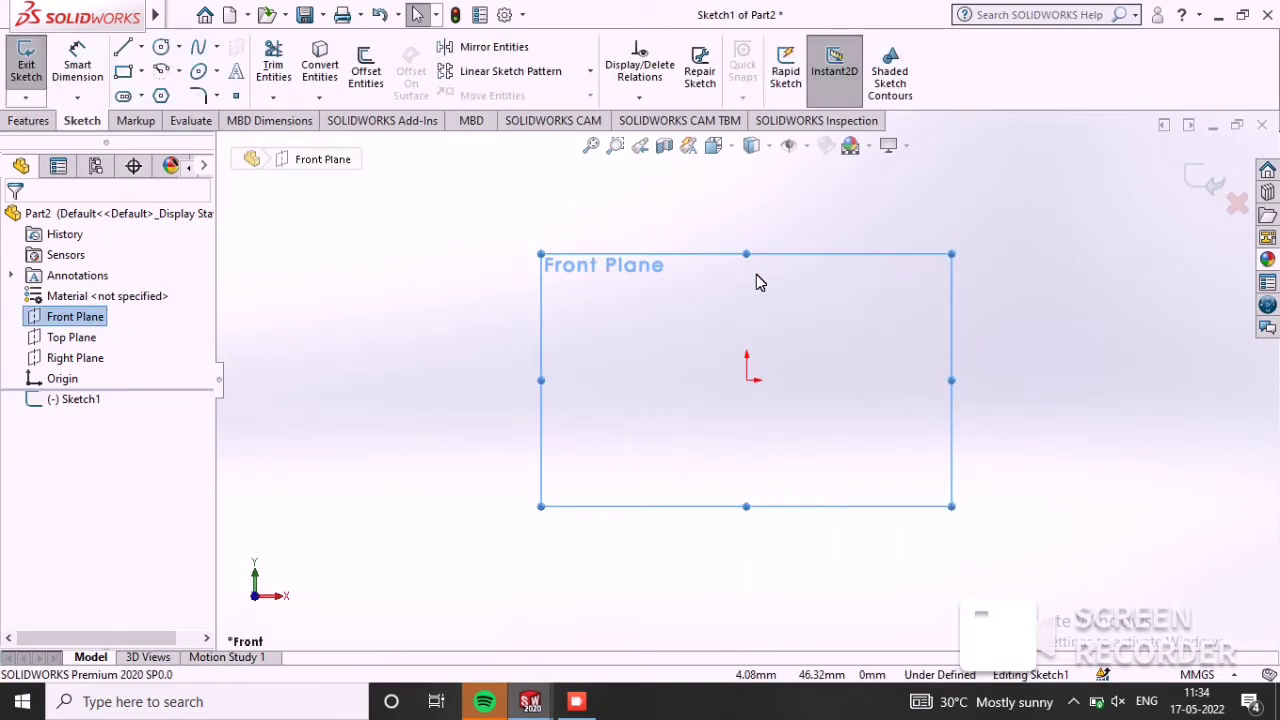
Step: Draw two concentric circles centred on the origin, an outer and a smaller inner one
{"action": "left_click", "coordinate": [160, 48]}
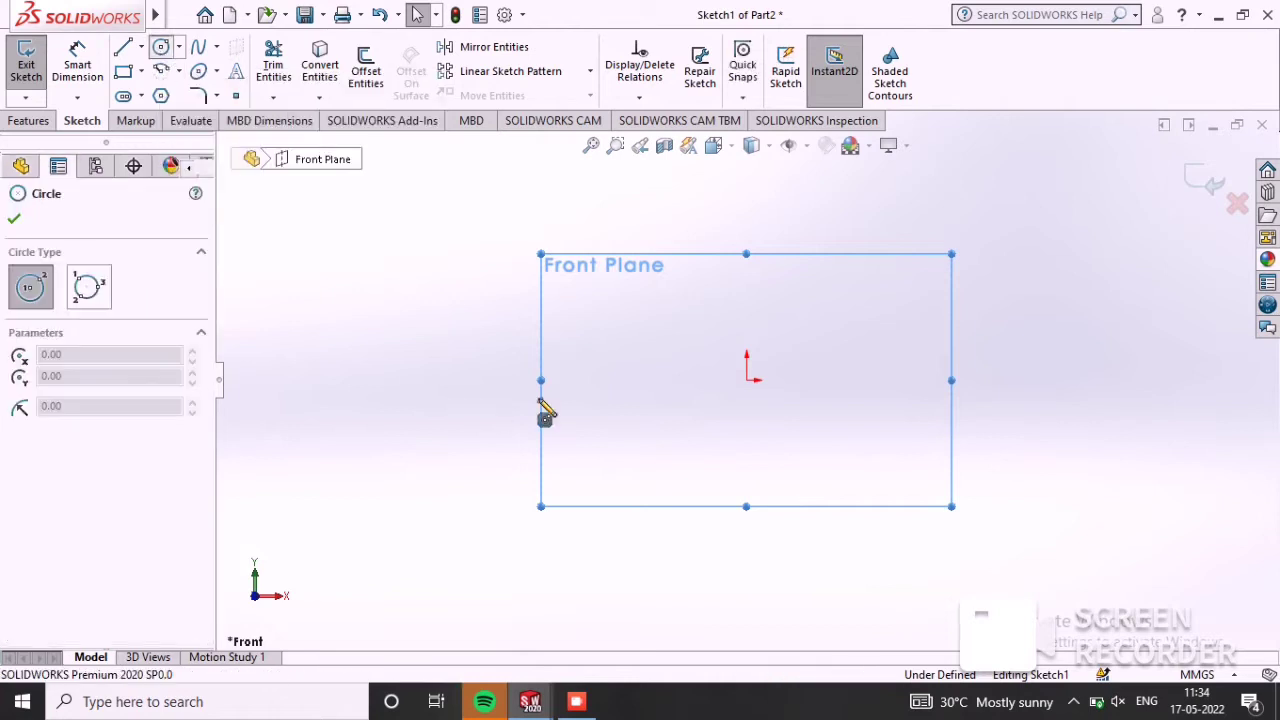
{"action": "left_click", "coordinate": [746, 381]}
{"action": "left_click", "coordinate": [822, 428]}
{"action": "left_click", "coordinate": [747, 381]}
{"action": "left_click", "coordinate": [805, 412]}
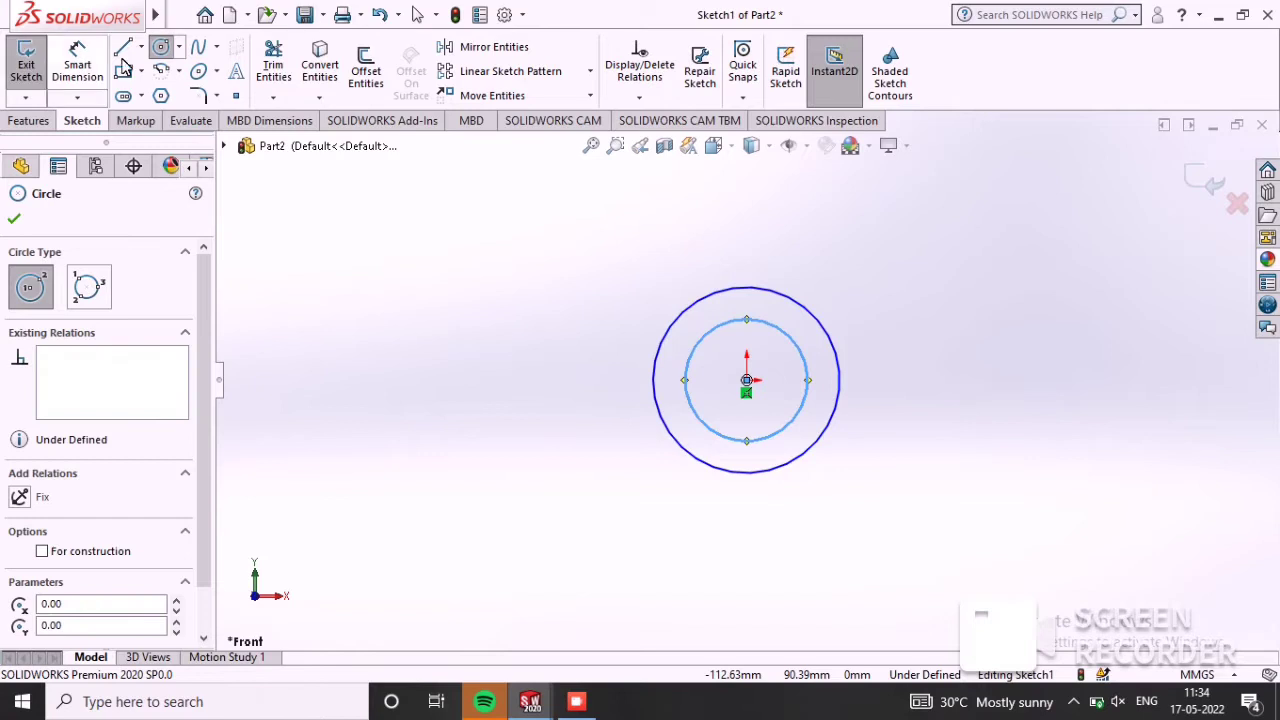
{"action": "left_click", "coordinate": [88, 63]}
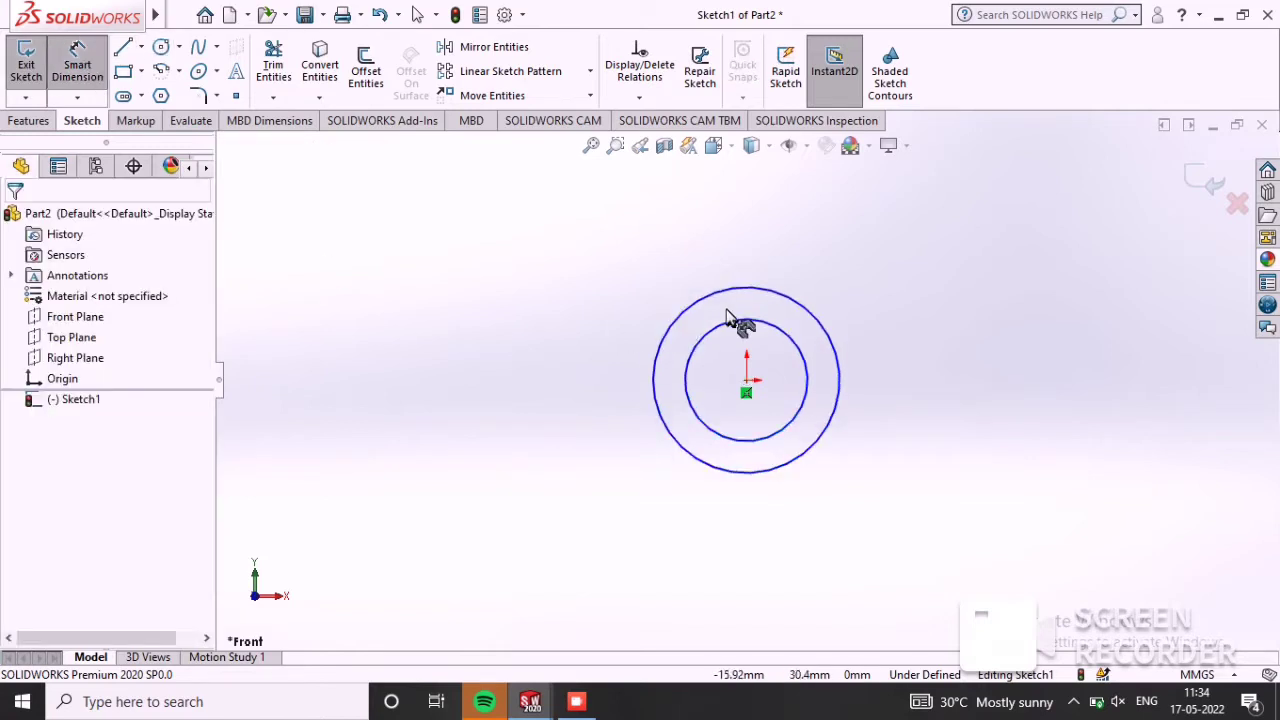
Step: Dimension the outer circle to Ø72 and the inner circle to Ø54
{"action": "left_click", "coordinate": [798, 304]}
{"action": "left_click", "coordinate": [935, 258]}
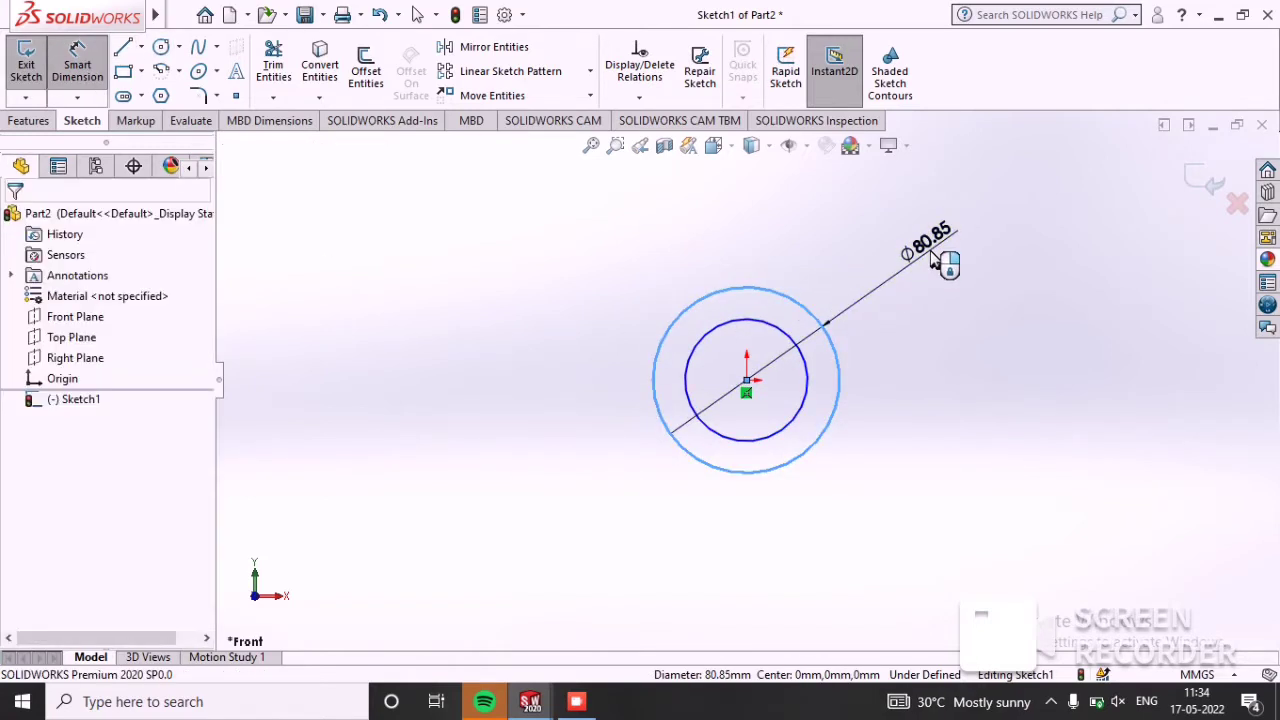
{"action": "type", "text": "72"}
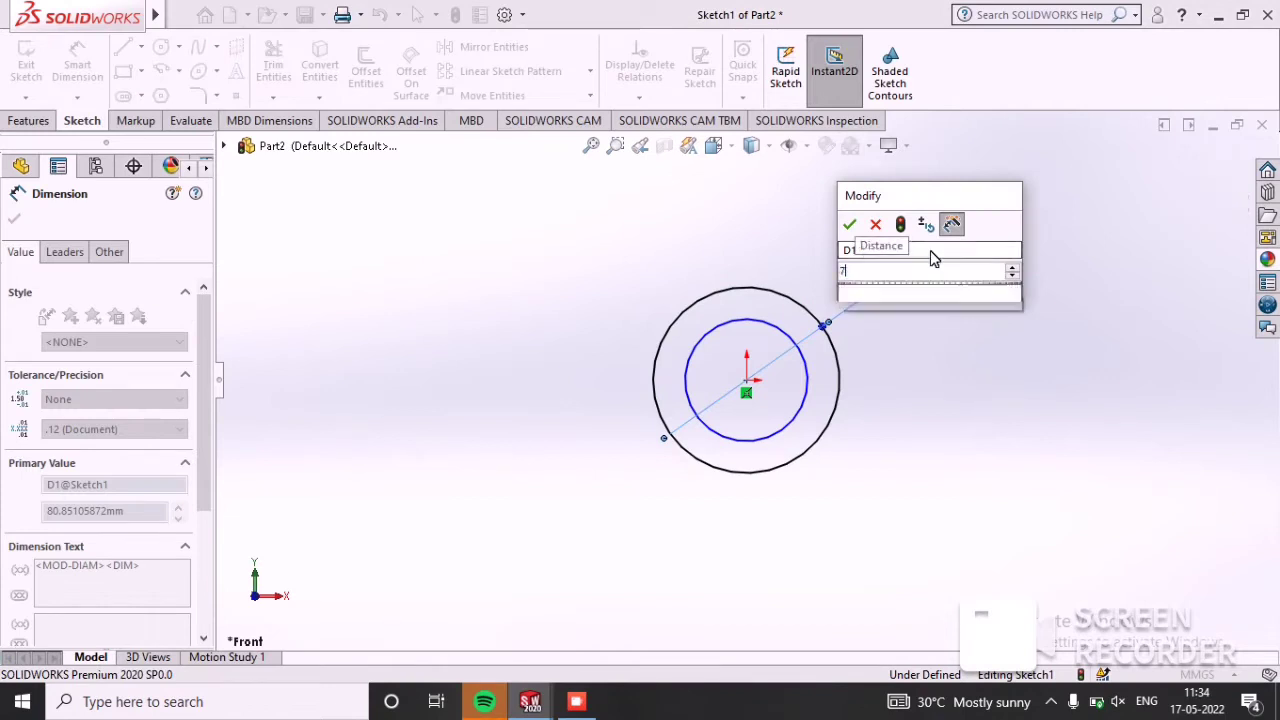
{"action": "key", "text": "Return"}
{"action": "left_click", "coordinate": [806, 357]}
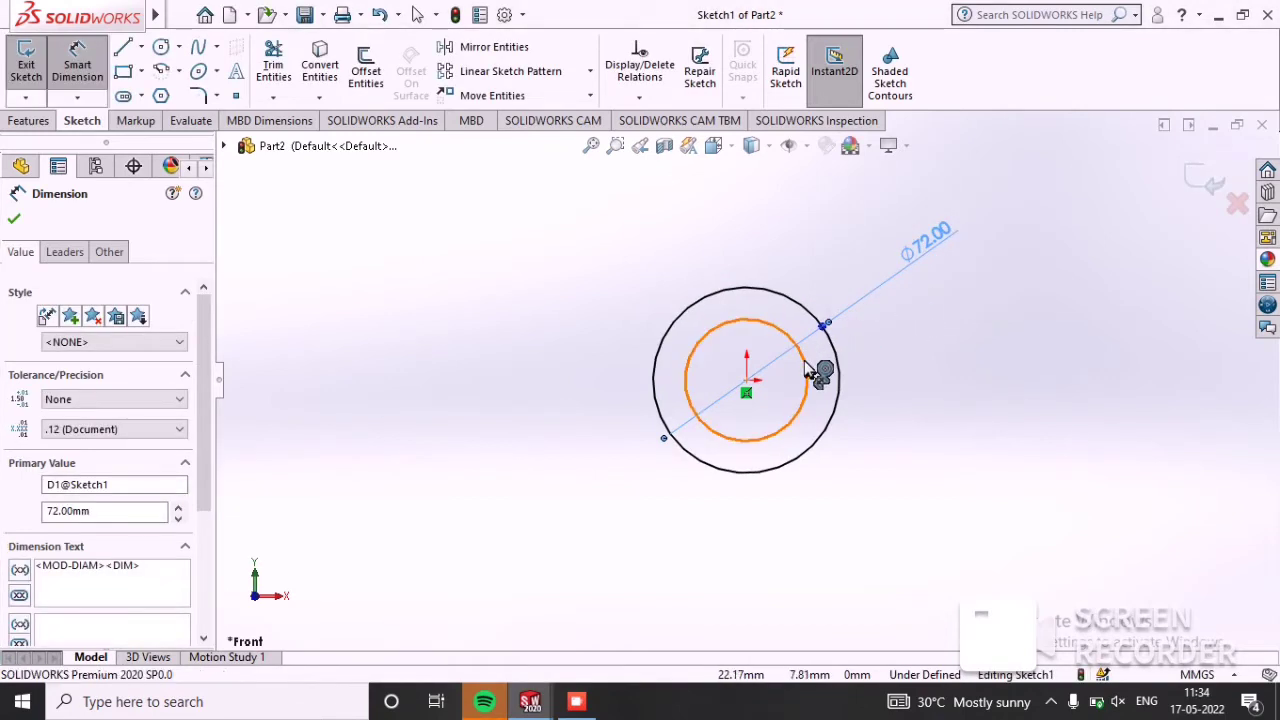
{"action": "left_click", "coordinate": [947, 378]}
{"action": "type", "text": "54"}
{"action": "key", "text": "Return"}
{"action": "scroll", "coordinate": [800, 386], "scroll_direction": "down", "scroll_amount": 3}
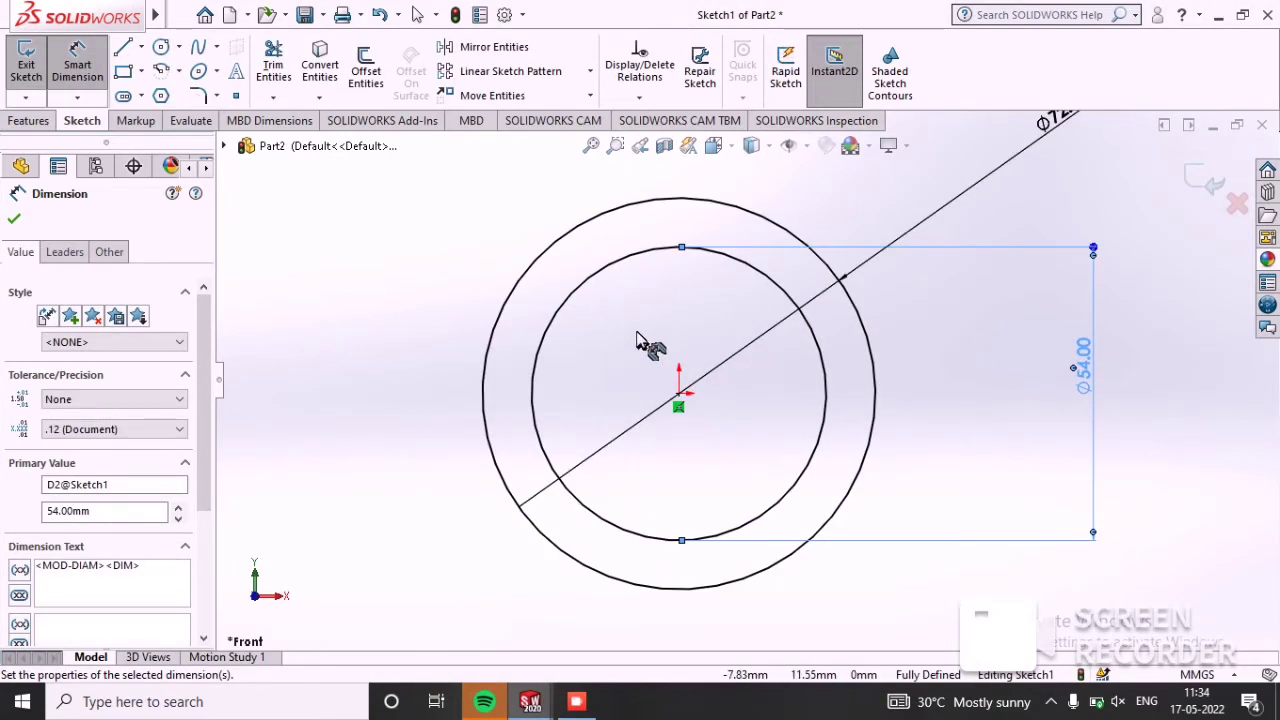
Step: Draw horizontal lines joining the inner and outer circles on the left and right sides
{"action": "left_click", "coordinate": [123, 47]}
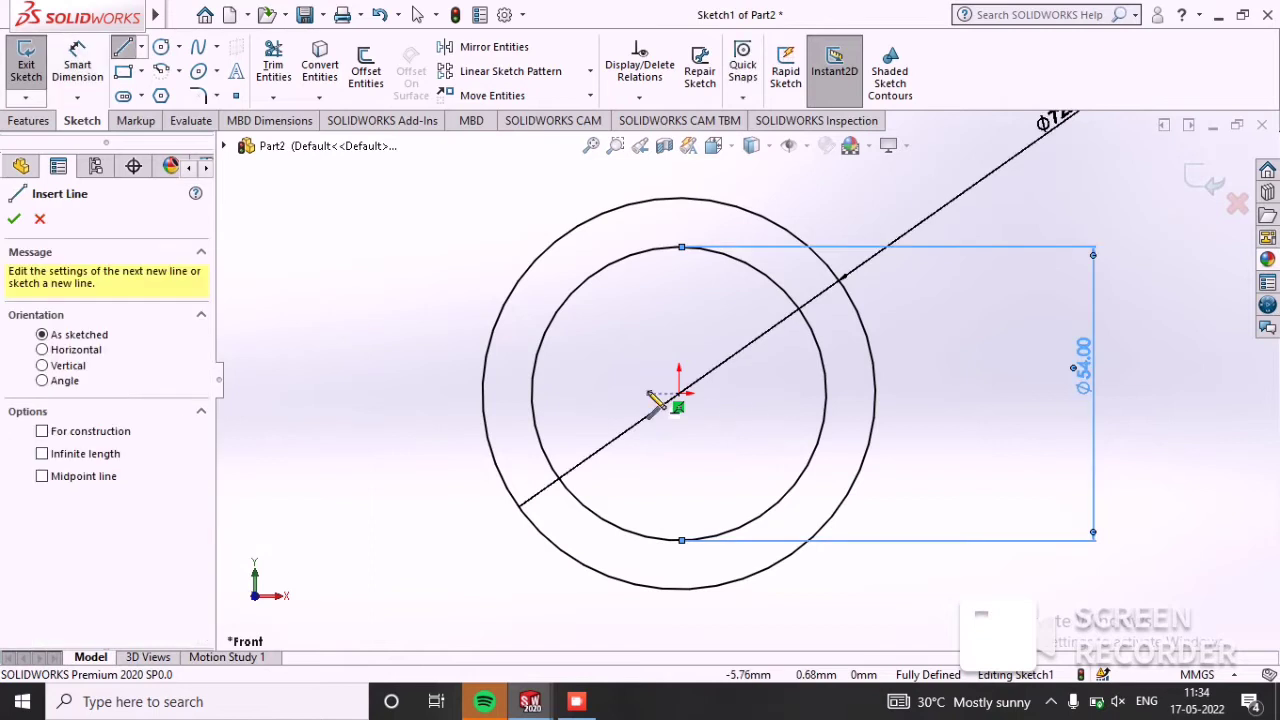
{"action": "left_click", "coordinate": [483, 393]}
{"action": "left_click", "coordinate": [533, 393]}
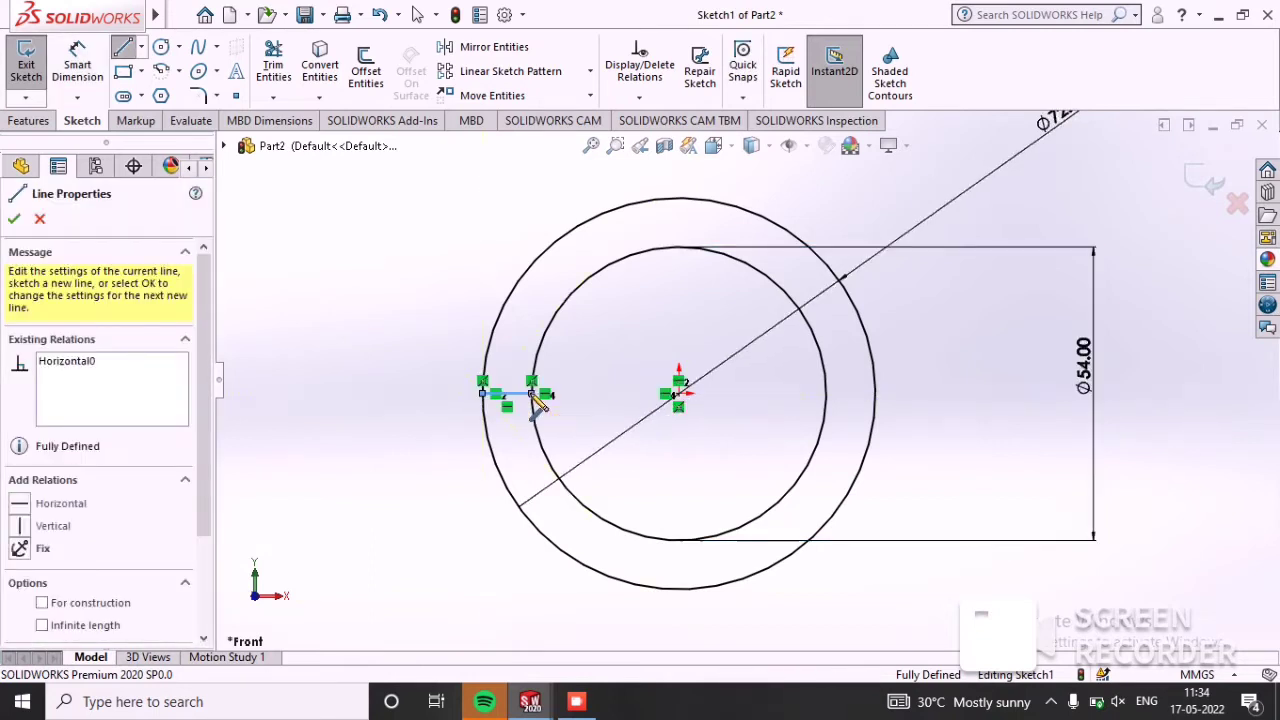
{"action": "right_click", "coordinate": [765, 408]}
{"action": "left_click", "coordinate": [810, 419]}
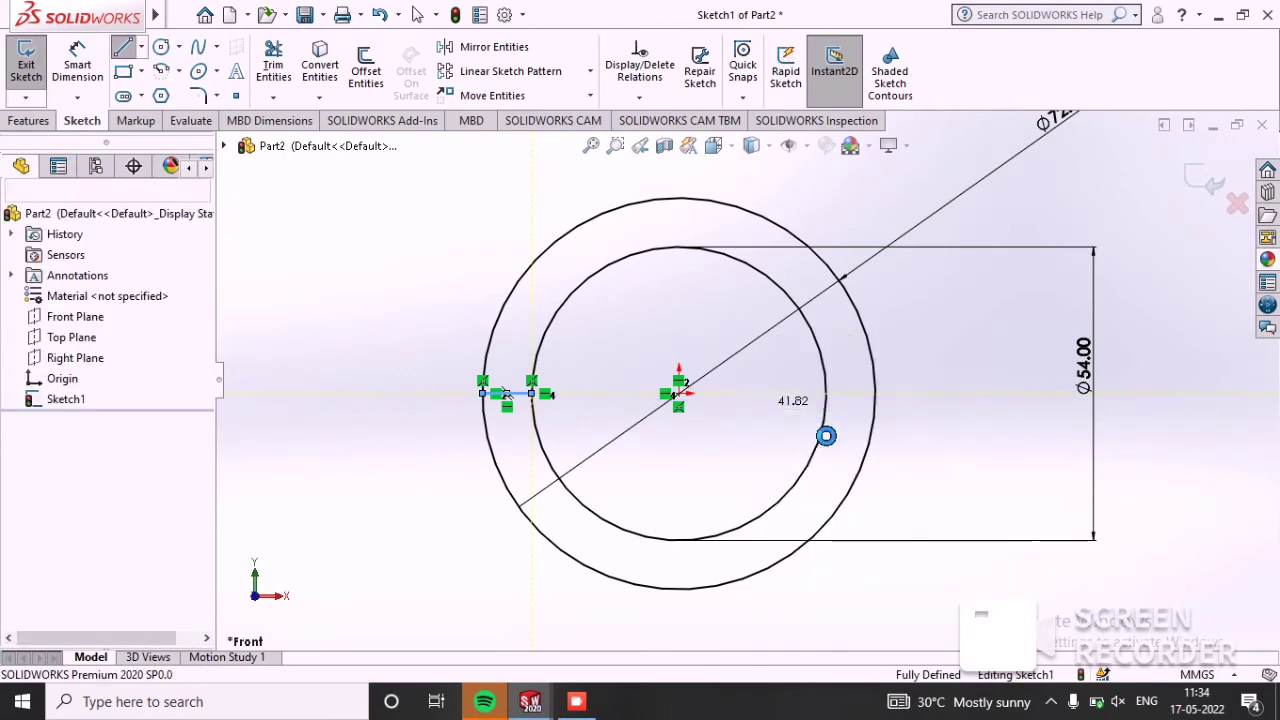
{"action": "key", "text": "Return"}
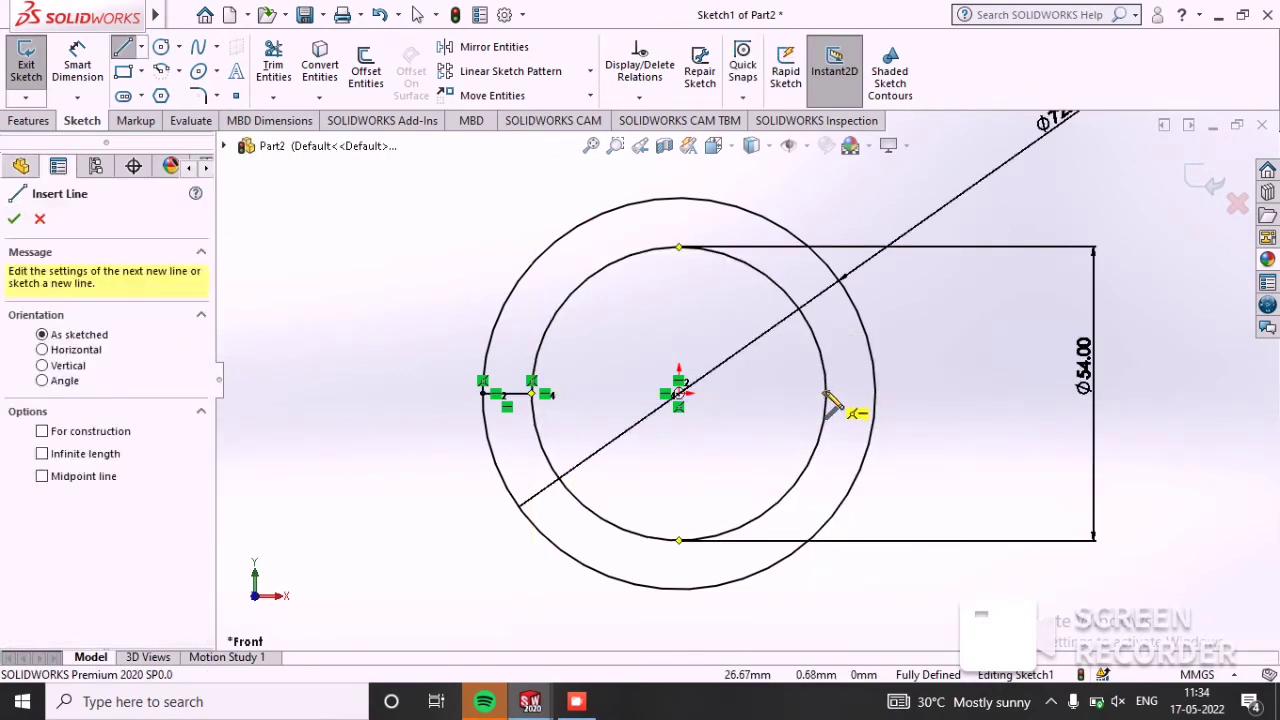
{"action": "left_click", "coordinate": [826, 393]}
{"action": "left_click", "coordinate": [875, 393]}
{"action": "right_click", "coordinate": [925, 338]}
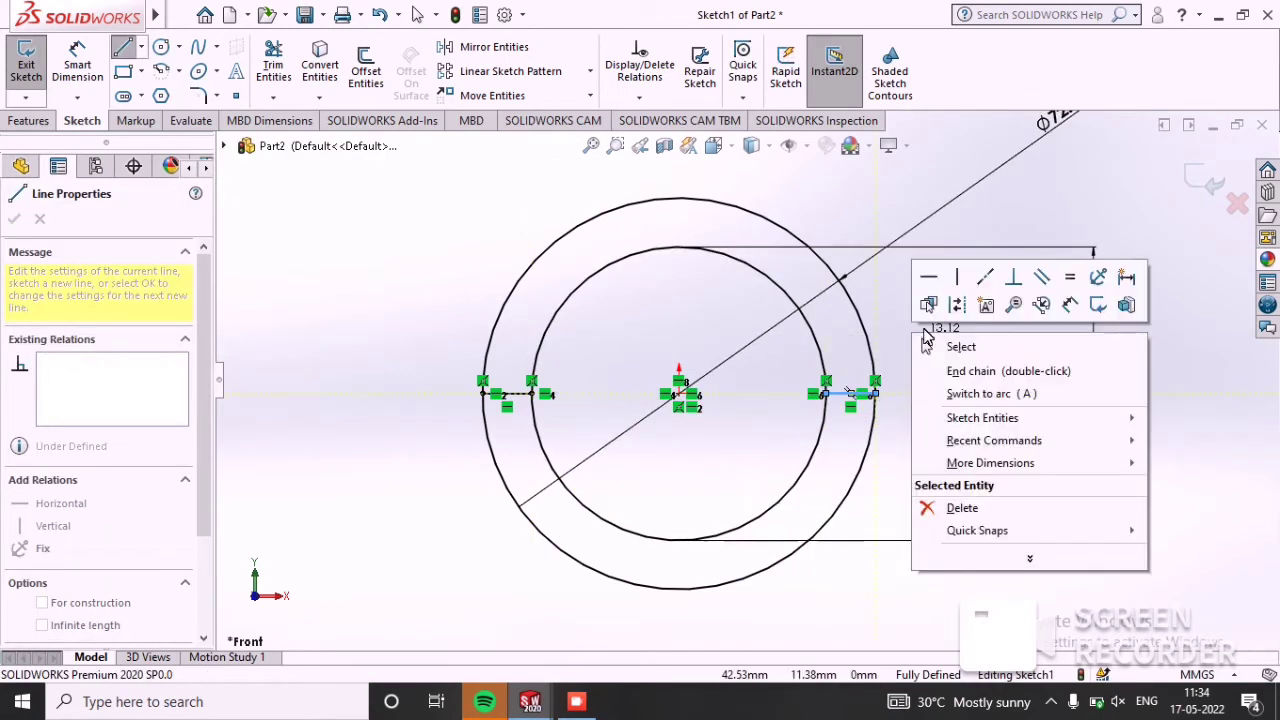
{"action": "left_click", "coordinate": [961, 346]}
Step: Trim away the lower halves of both circles, leaving a closed half-ring profile
{"action": "key", "text": "t"}
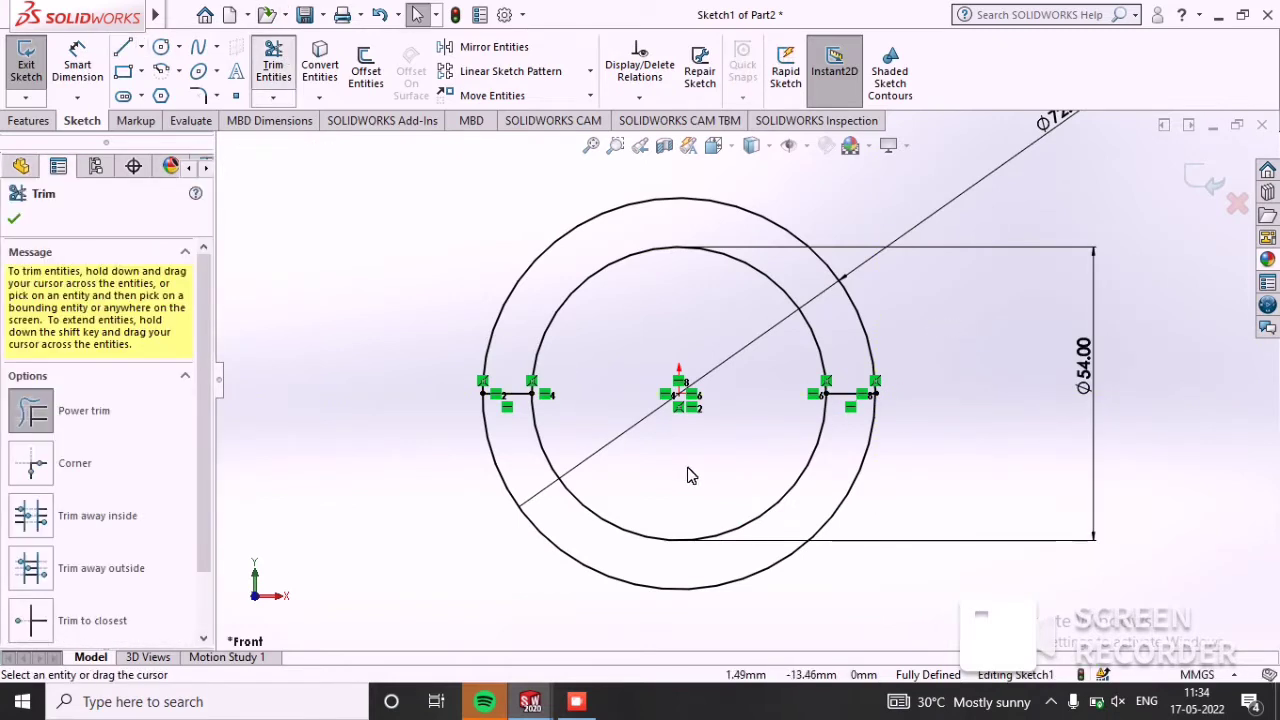
{"action": "left_click_drag", "start_coordinate": [687, 475], "coordinate": [545, 663]}
{"action": "scroll", "coordinate": [627, 417], "scroll_direction": "up", "scroll_amount": 3}
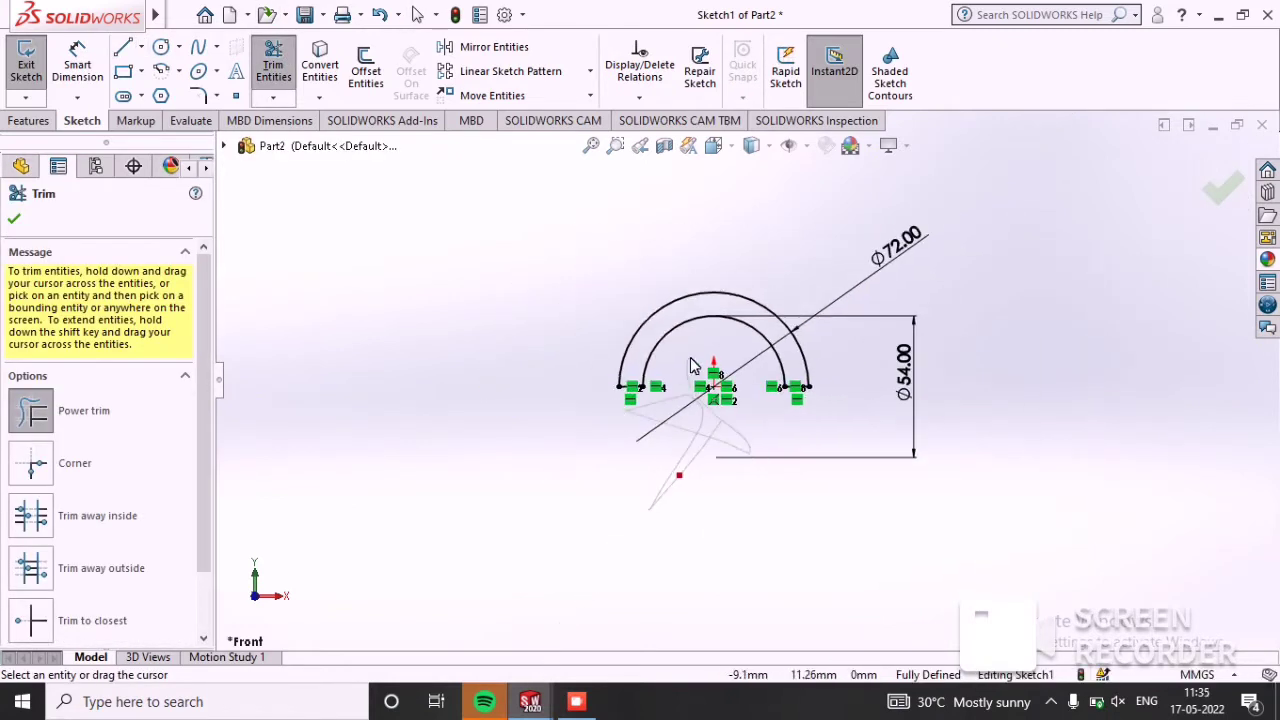
{"action": "right_click", "coordinate": [753, 449]}
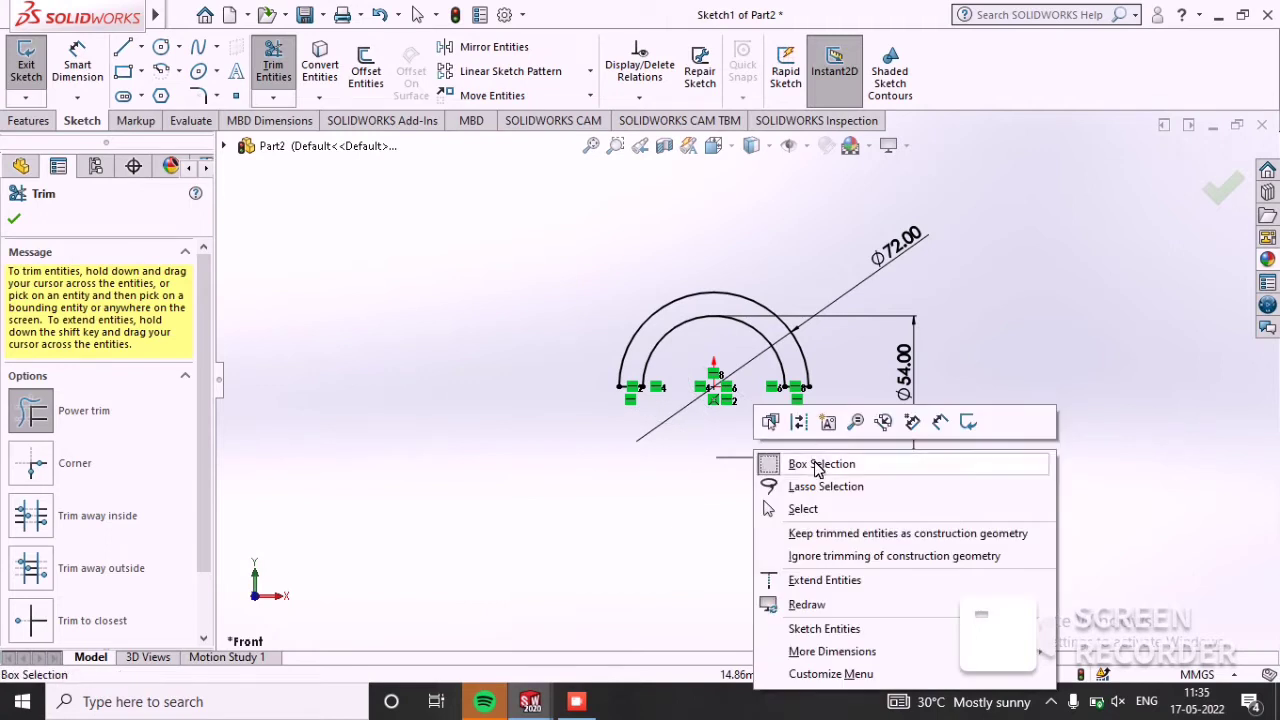
{"action": "left_click", "coordinate": [614, 443]}
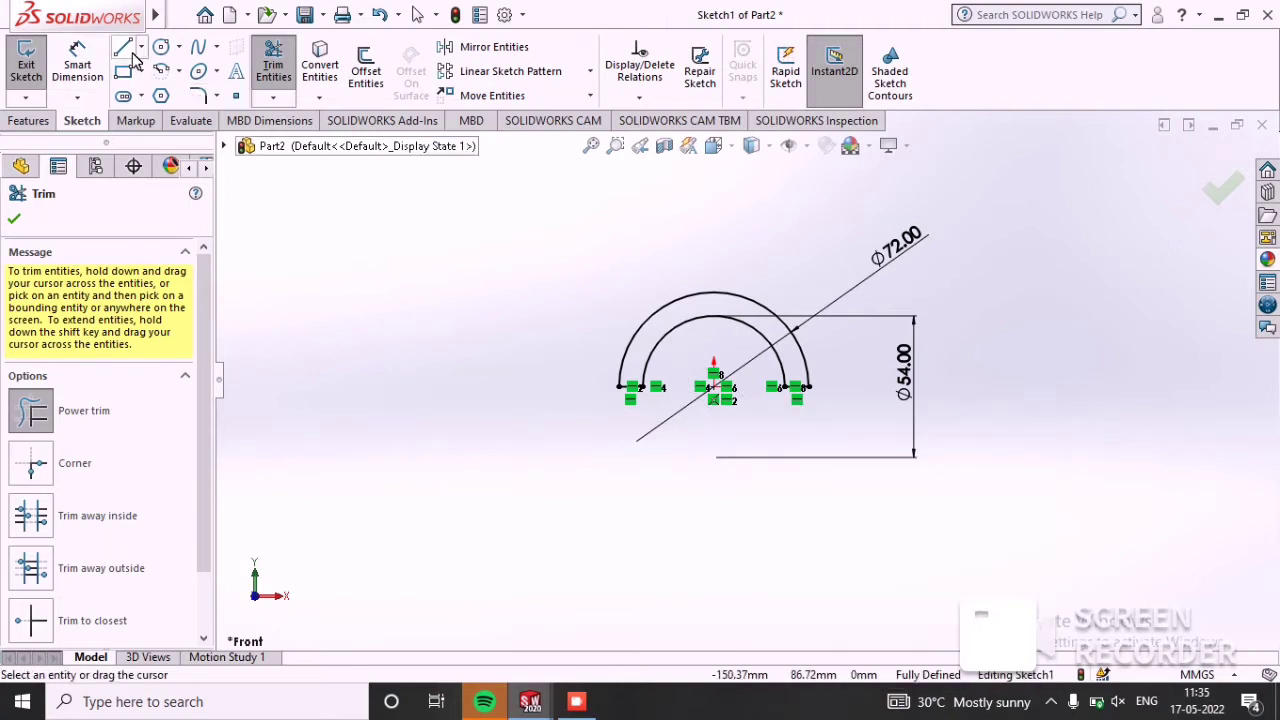
{"action": "scroll", "coordinate": [678, 366], "scroll_direction": "down", "scroll_amount": 2}
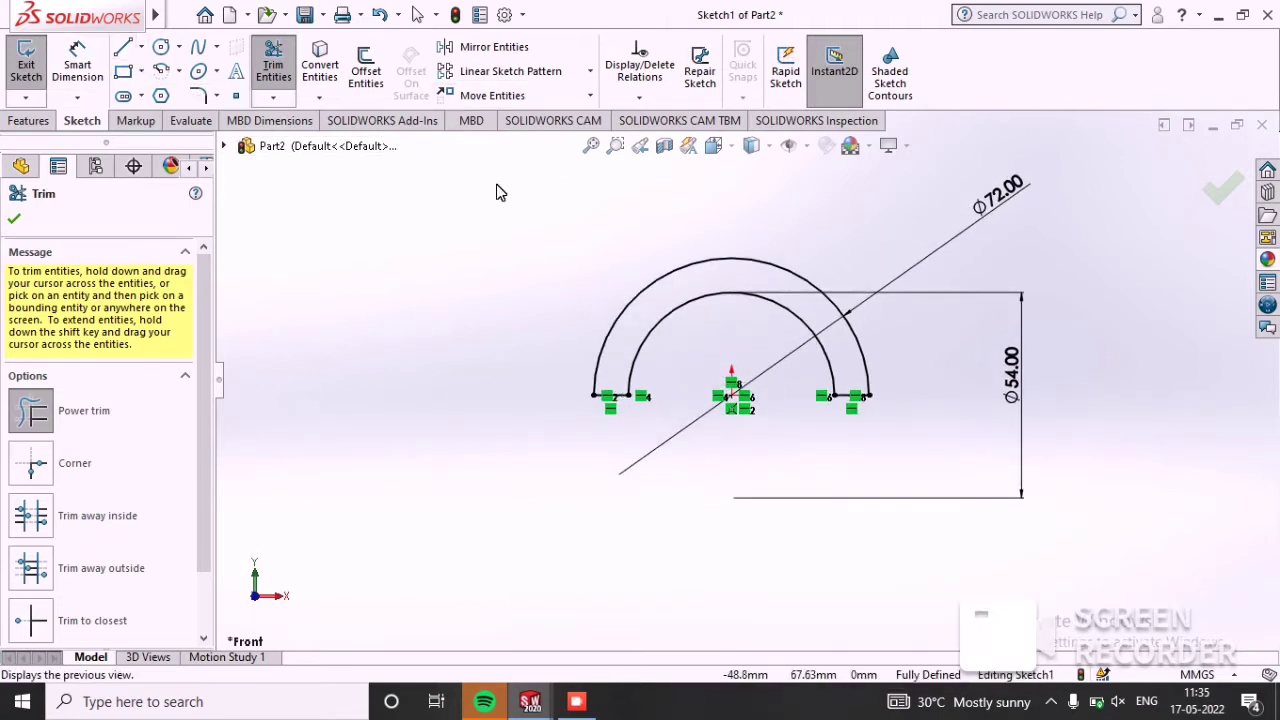
{"action": "left_click", "coordinate": [14, 221]}
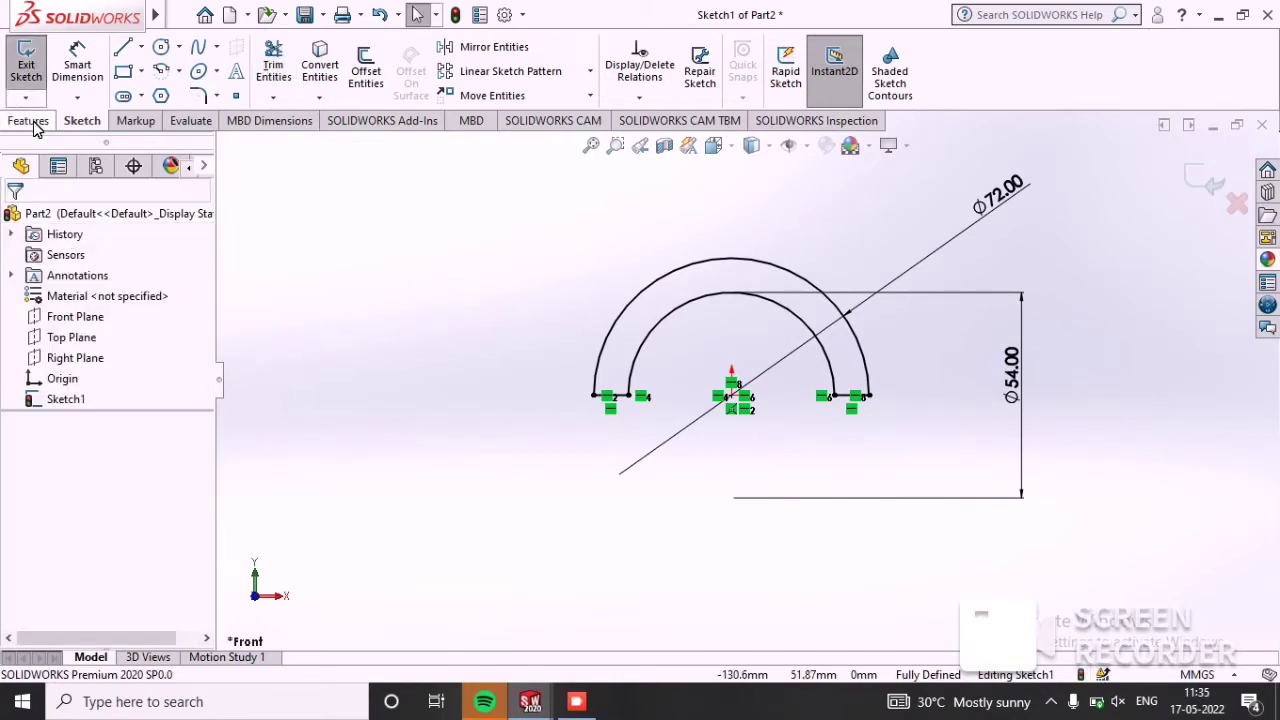
{"action": "left_click", "coordinate": [30, 121]}
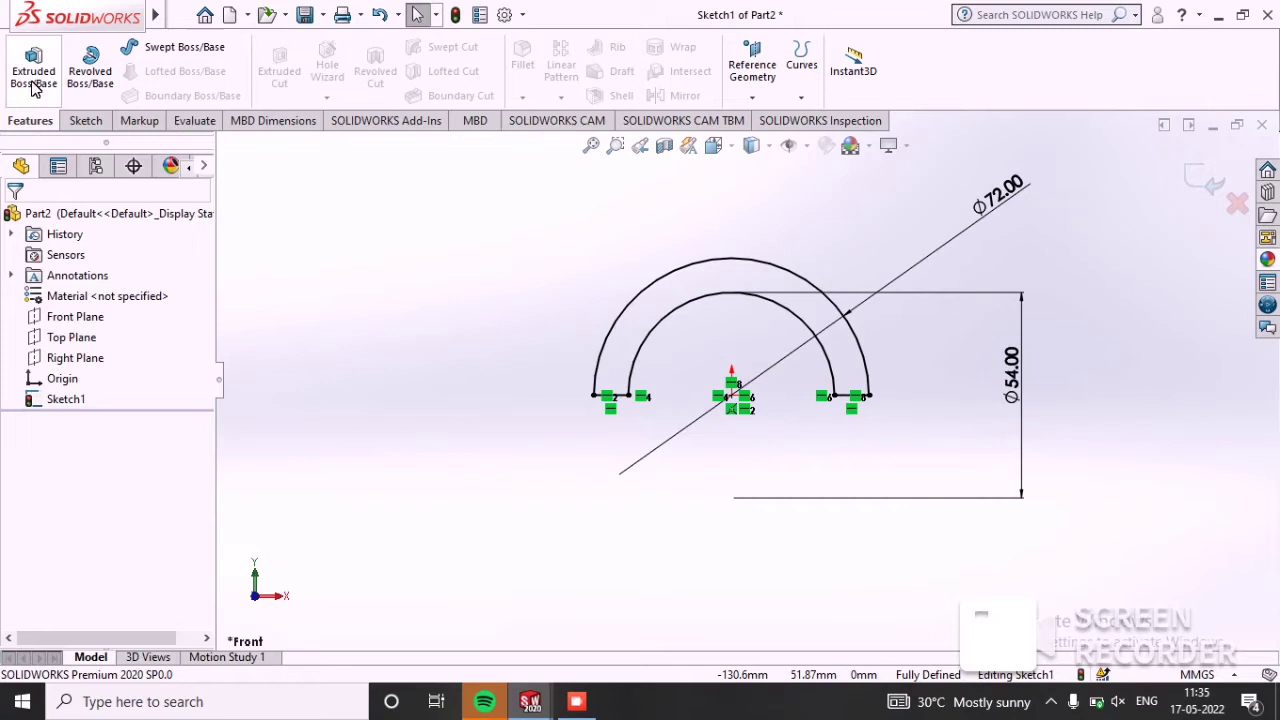
Step: Extrude the half-ring sketch Mid Plane to 38 mm depth as Boss-Extrude1
{"action": "left_click", "coordinate": [35, 72]}
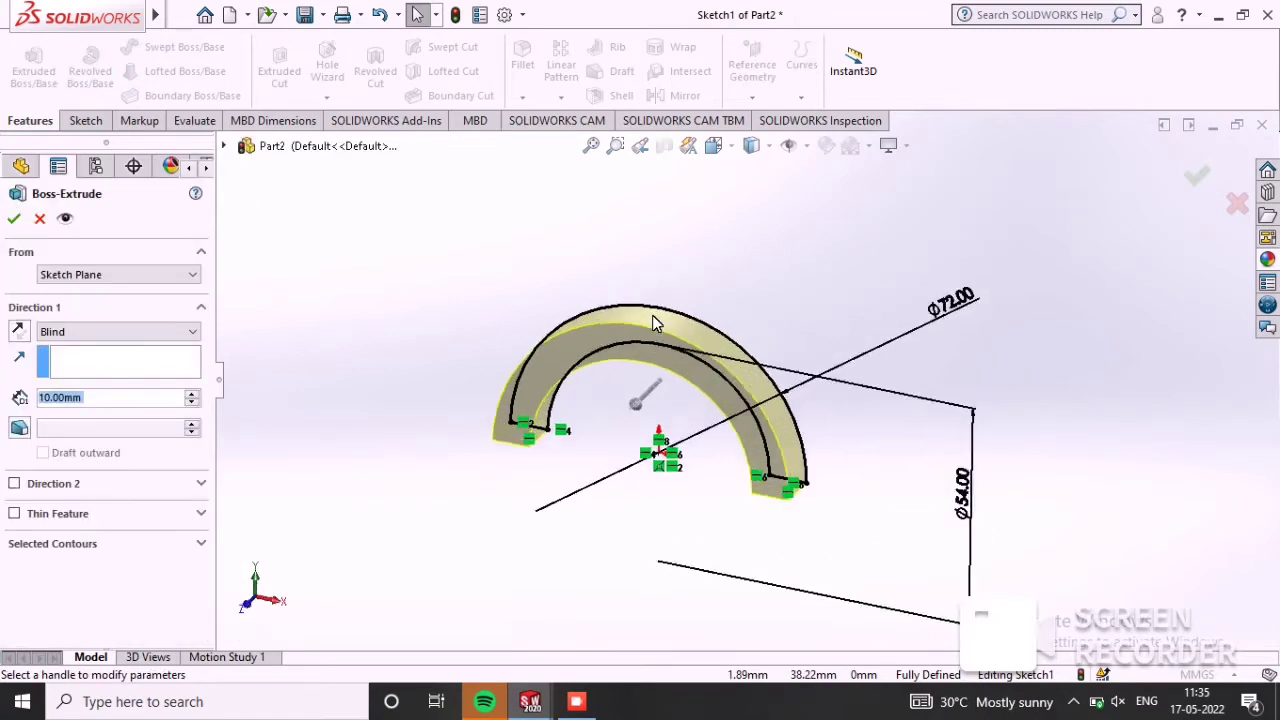
{"action": "left_click", "coordinate": [83, 331]}
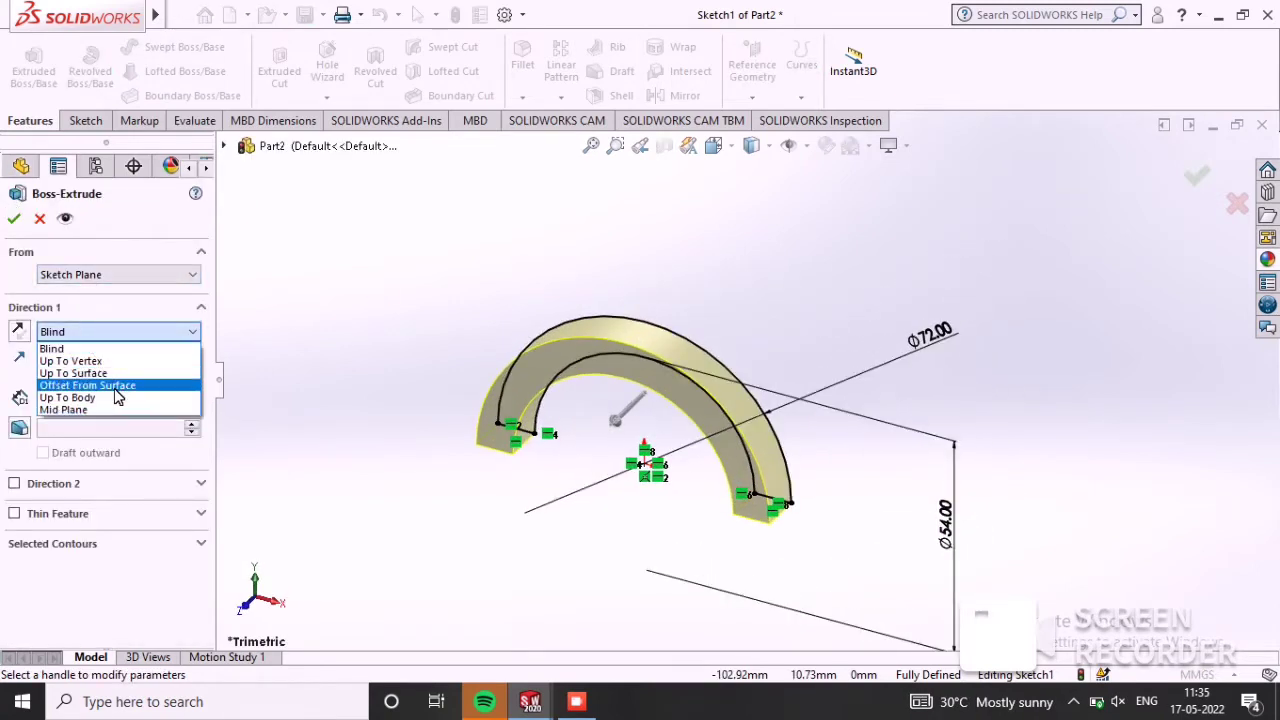
{"action": "left_click", "coordinate": [113, 410]}
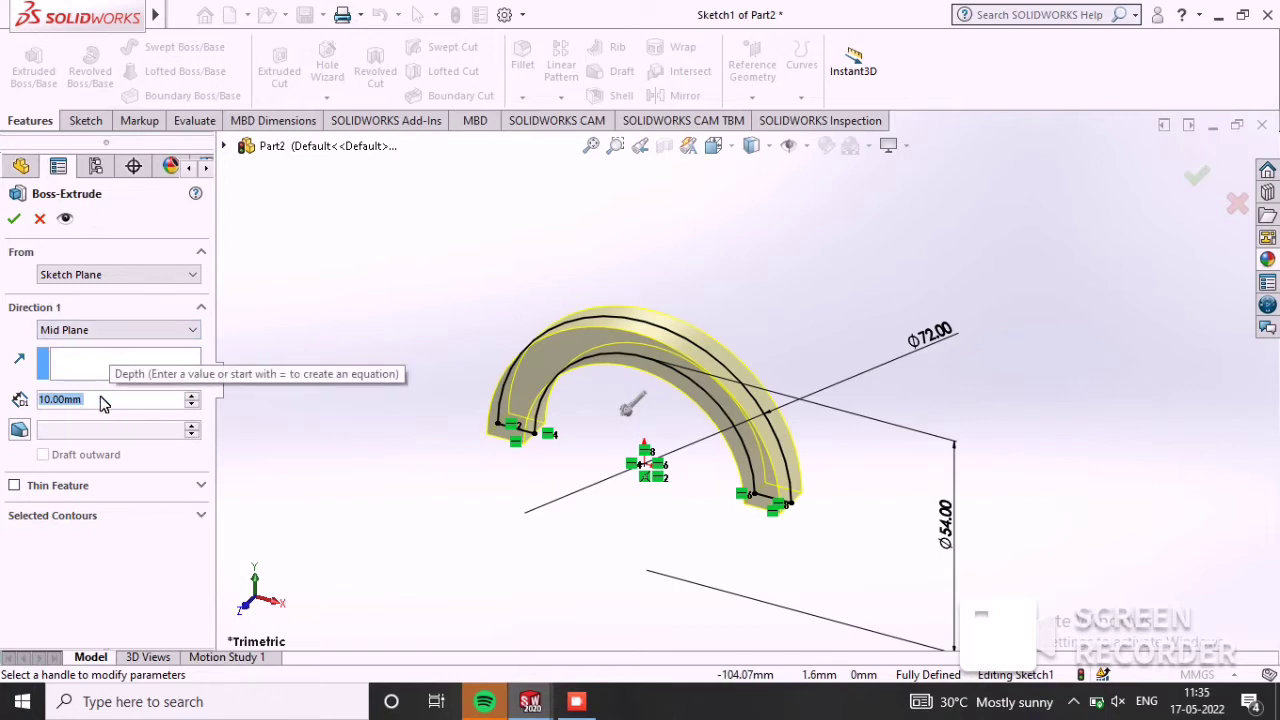
{"action": "type", "text": "38"}
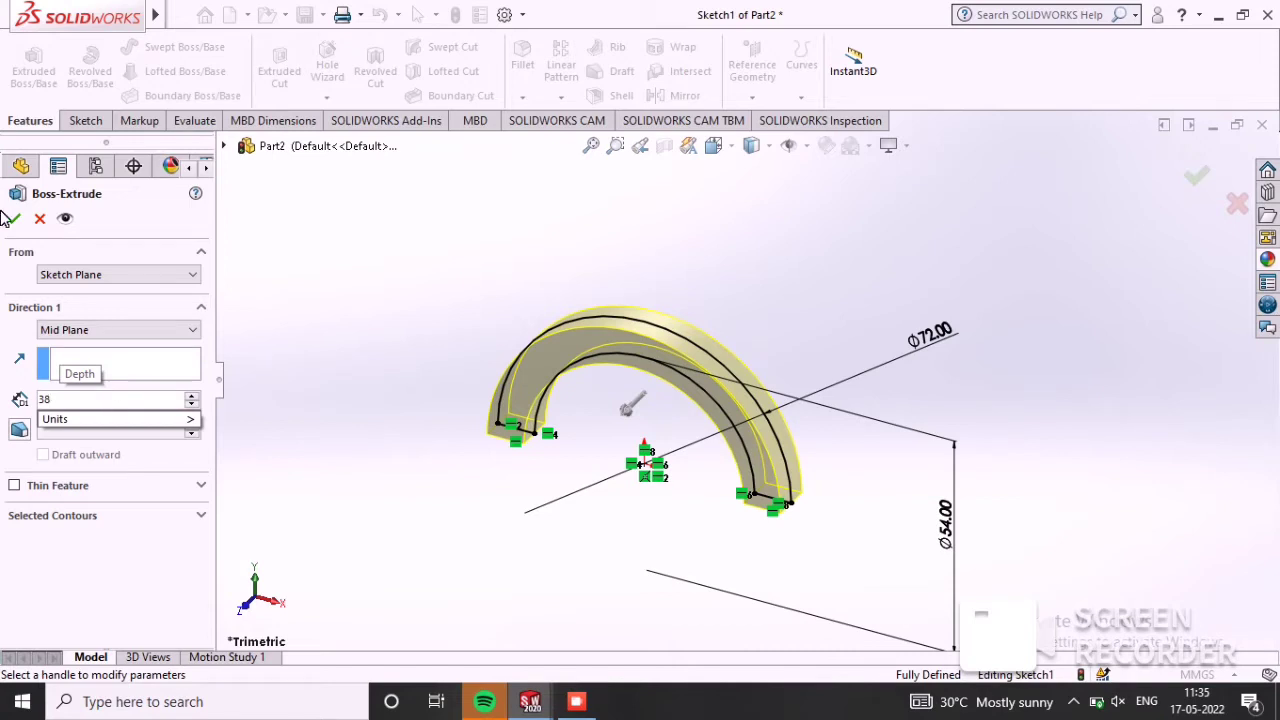
{"action": "key", "text": "Return"}
{"action": "scroll", "coordinate": [668, 430], "scroll_direction": "up", "scroll_amount": 2}
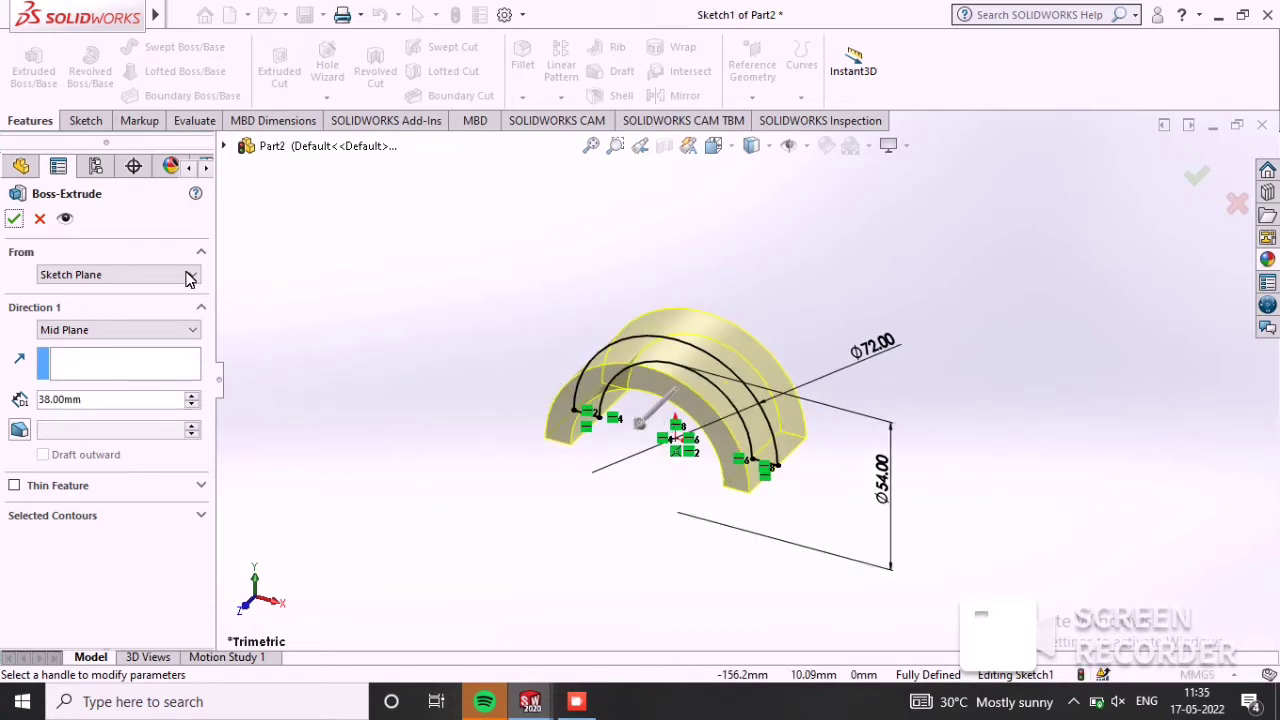
{"action": "left_click", "coordinate": [12, 222]}
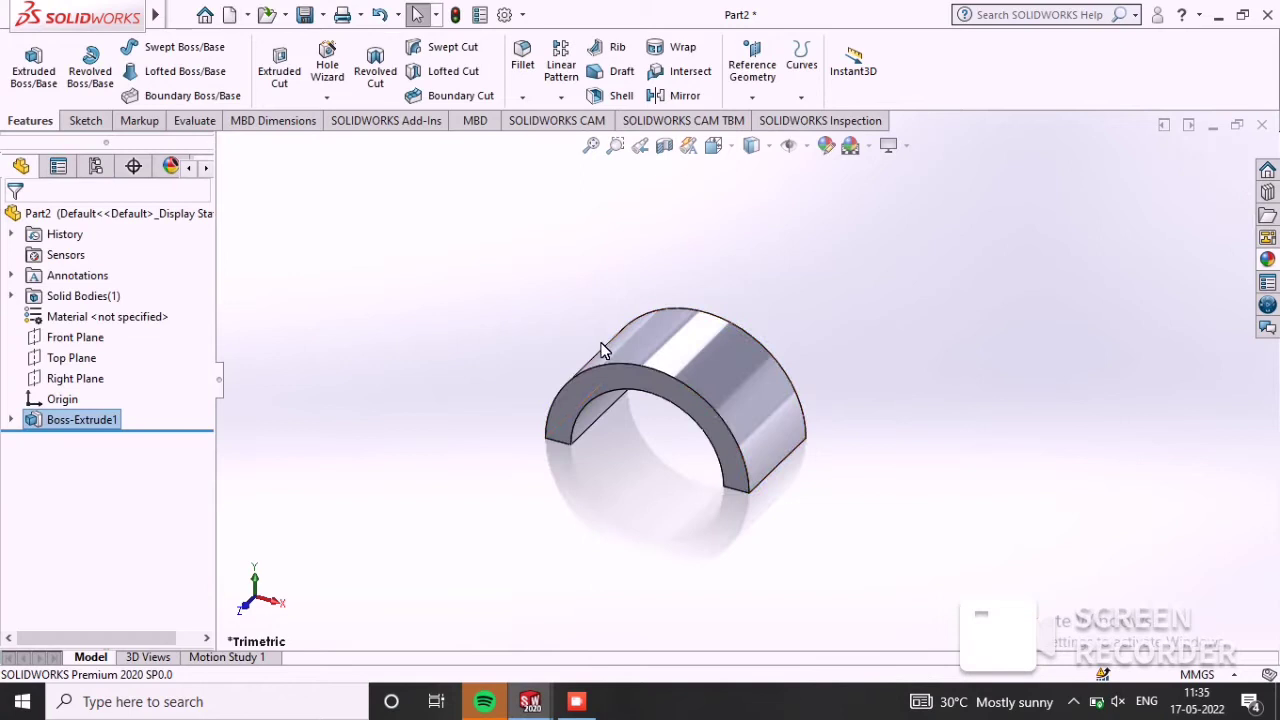
Step: Create Plane1 offset 60 mm from the half-ring's flat end face, flipped beyond the arch
{"action": "middle_click_drag", "start_coordinate": [835, 404], "coordinate": [760, 478]}
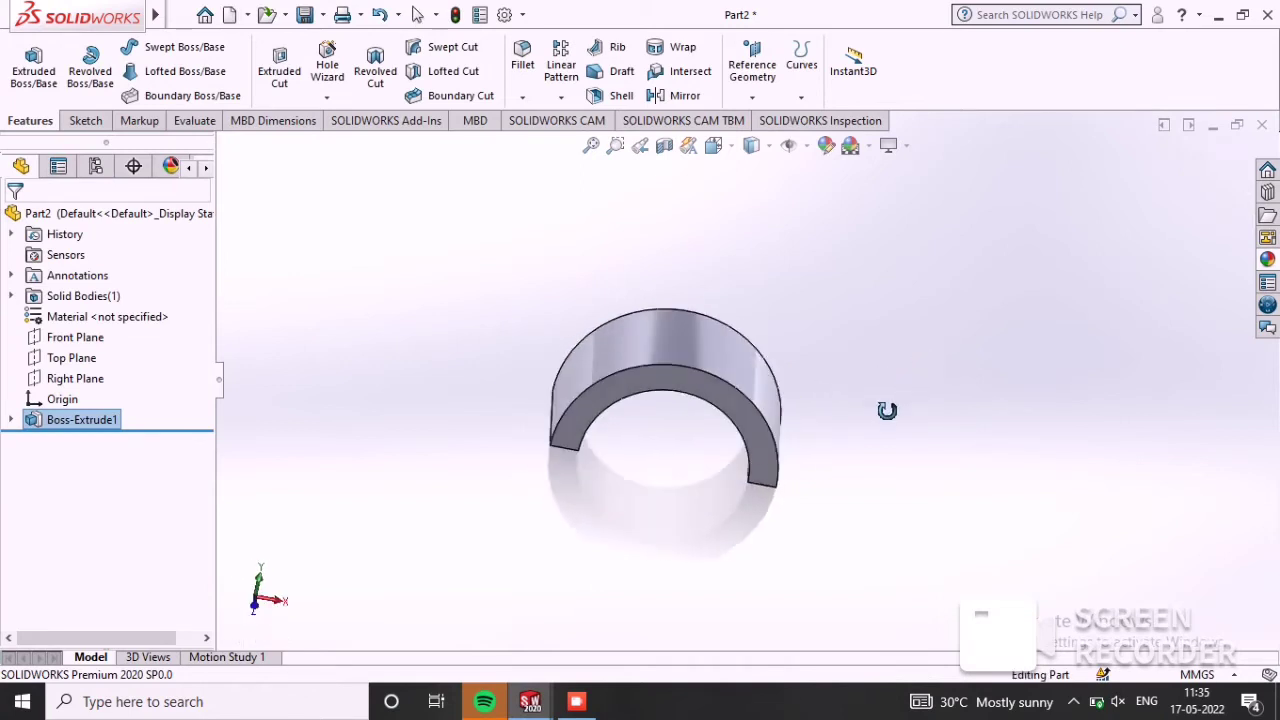
{"action": "middle_click_drag", "start_coordinate": [700, 466], "coordinate": [766, 323]}
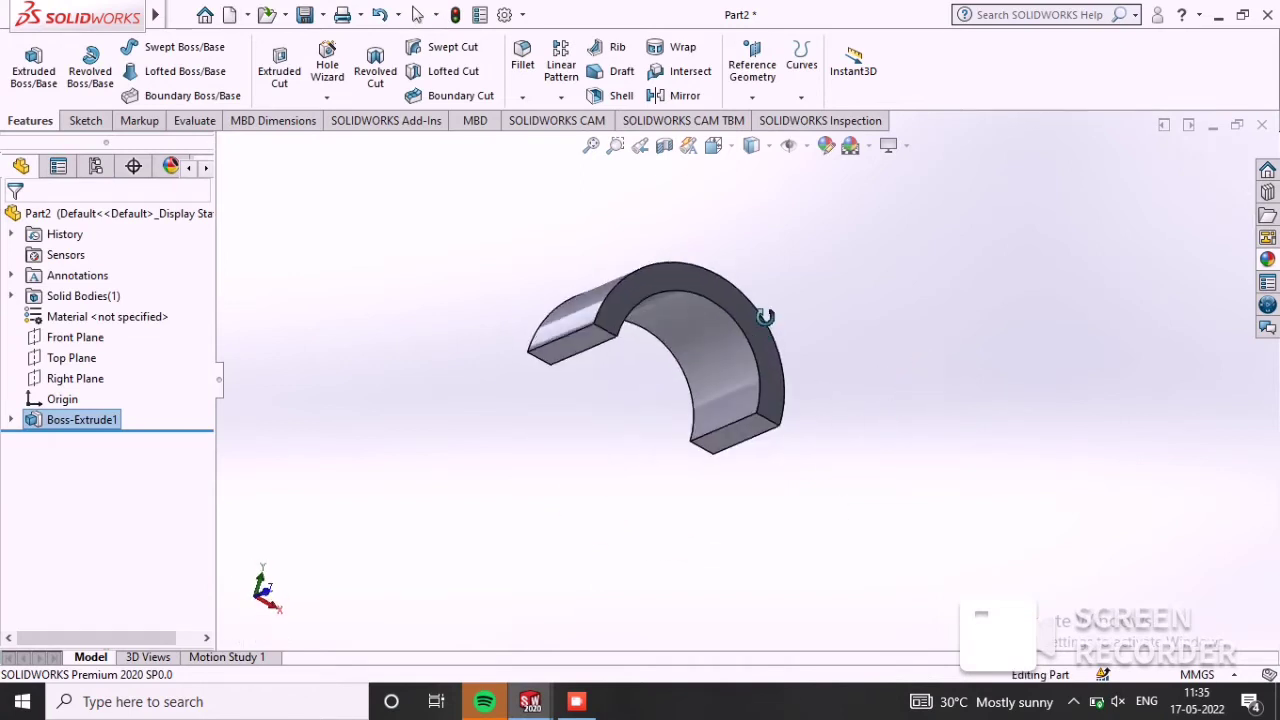
{"action": "left_click", "coordinate": [765, 68]}
{"action": "left_click", "coordinate": [752, 68]}
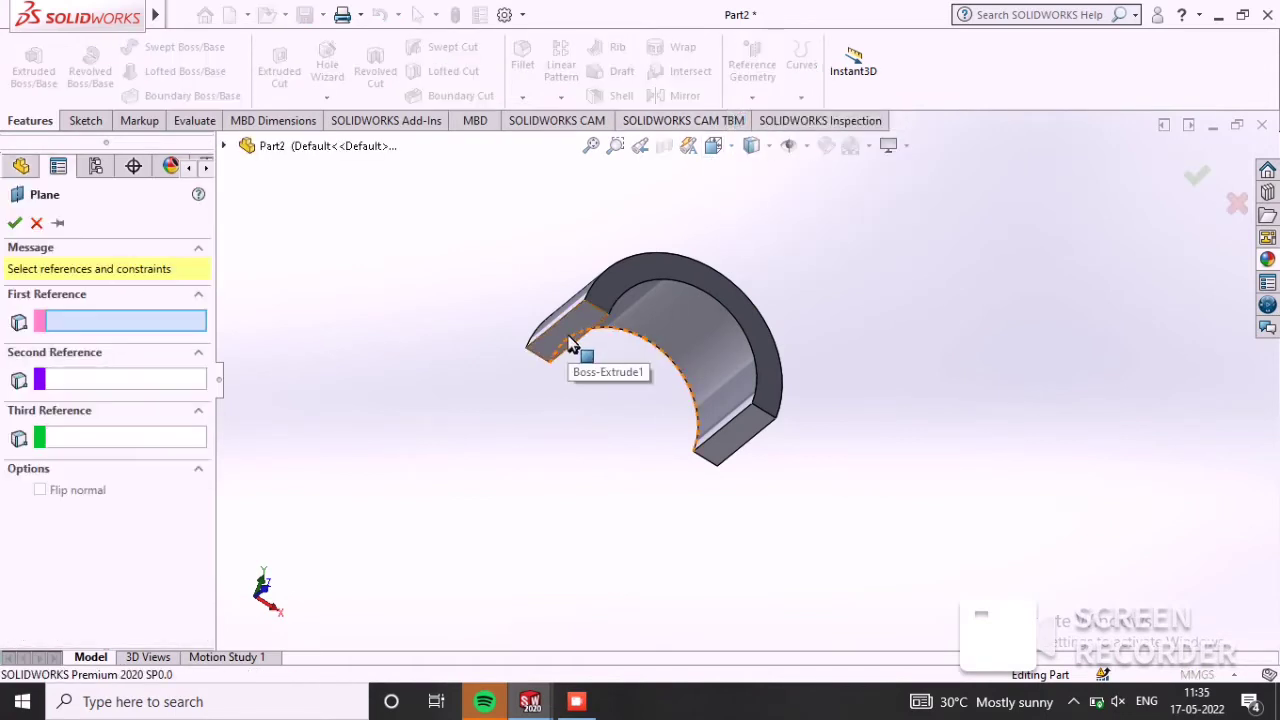
{"action": "middle_click_drag", "start_coordinate": [578, 326], "coordinate": [636, 267]}
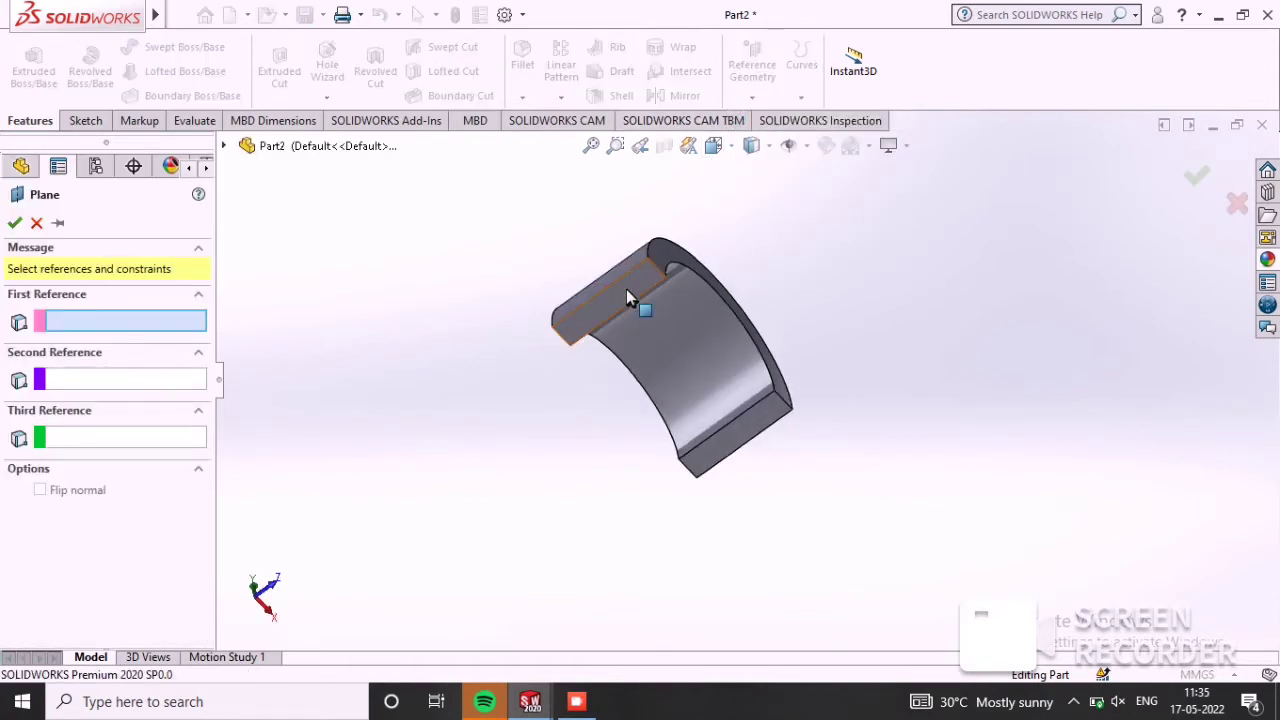
{"action": "left_click", "coordinate": [627, 292]}
{"action": "type", "text": "60"}
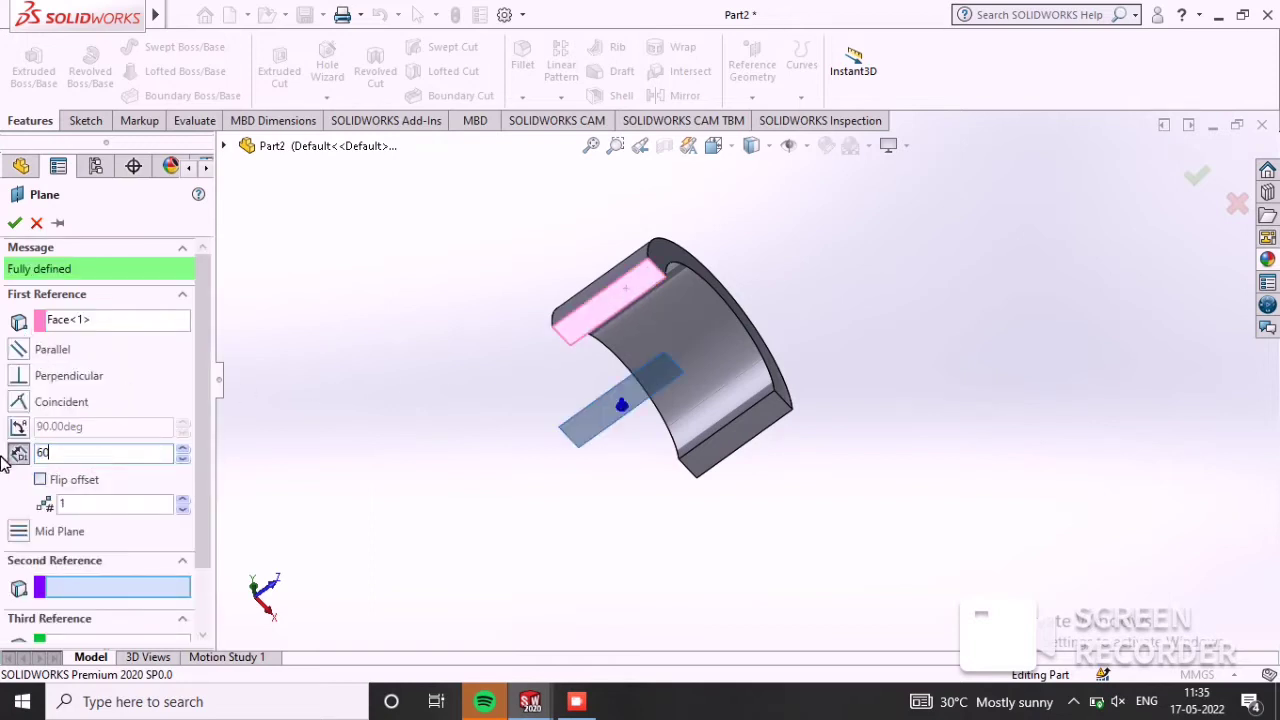
{"action": "left_click", "coordinate": [40, 480]}
{"action": "mouse_move", "coordinate": [423, 386]}
{"action": "middle_mouse_down"}
{"action": "mouse_move", "coordinate": [463, 414]}
{"action": "mouse_move", "coordinate": [432, 530]}
{"action": "middle_mouse_up"}
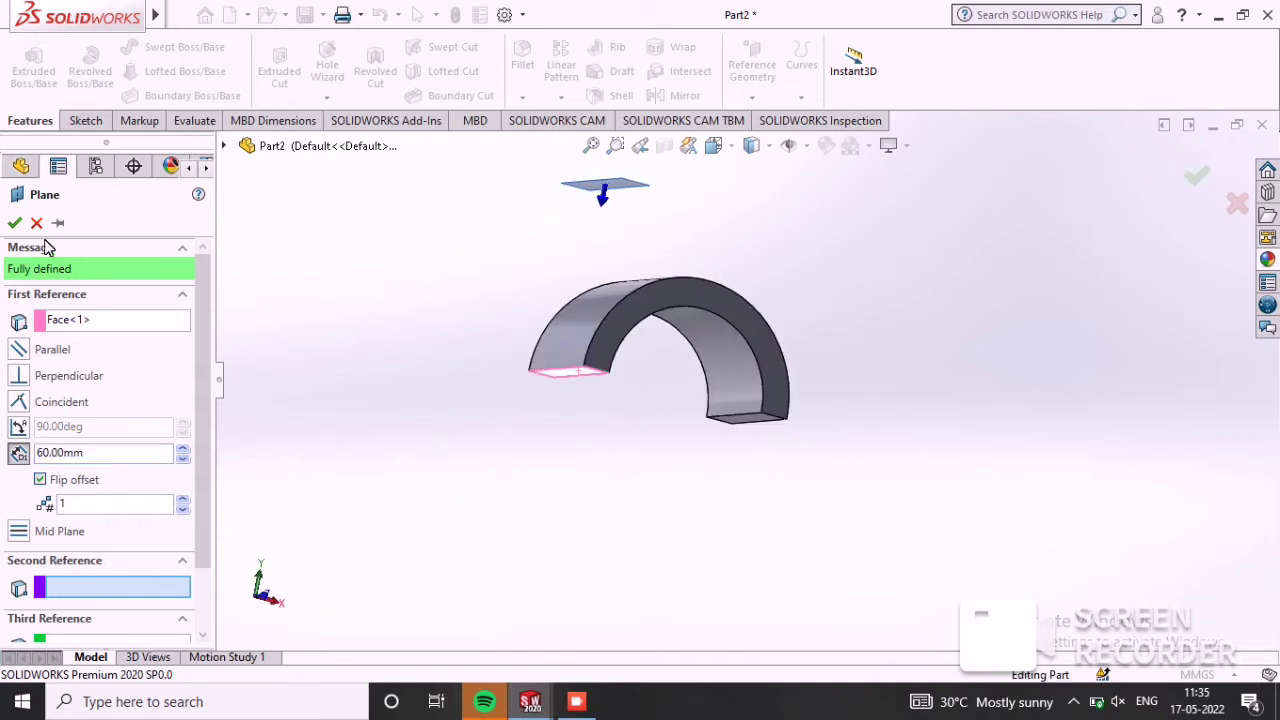
{"action": "left_click", "coordinate": [14, 223]}
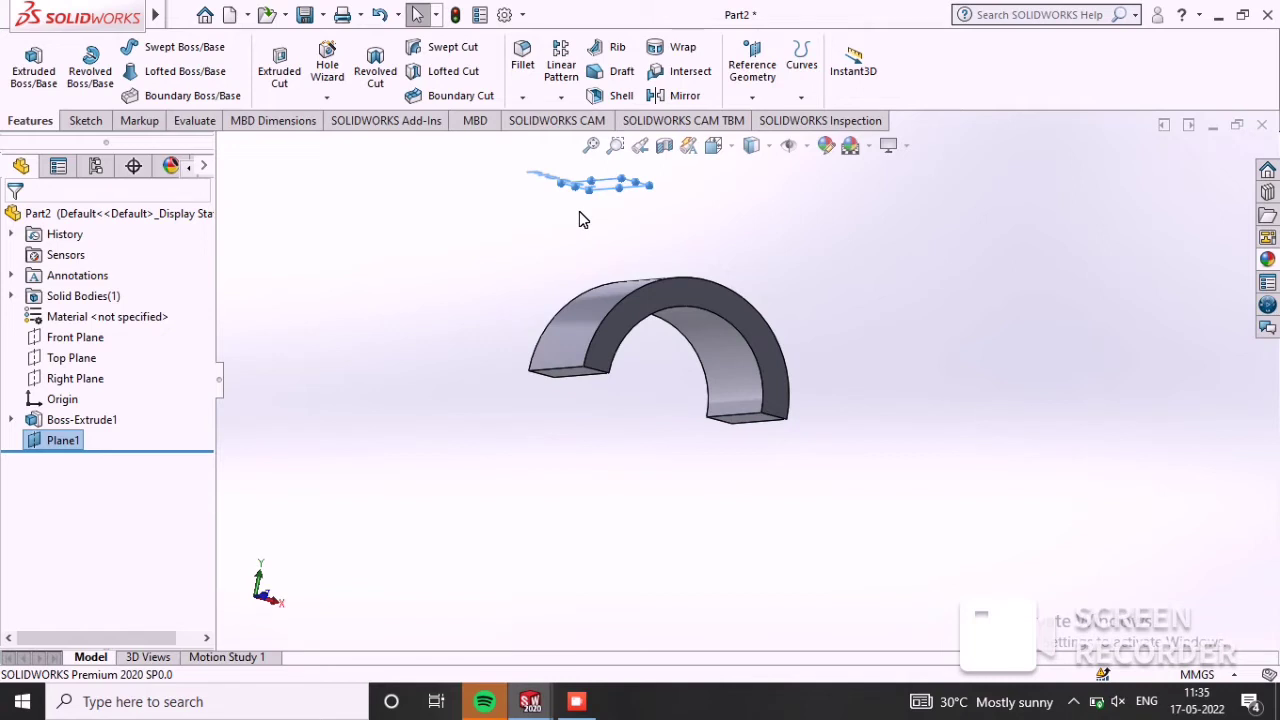
{"action": "mouse_move", "coordinate": [646, 211]}
{"action": "middle_mouse_down"}
{"action": "mouse_move", "coordinate": [600, 317]}
{"action": "mouse_move", "coordinate": [609, 346]}
{"action": "middle_mouse_up"}
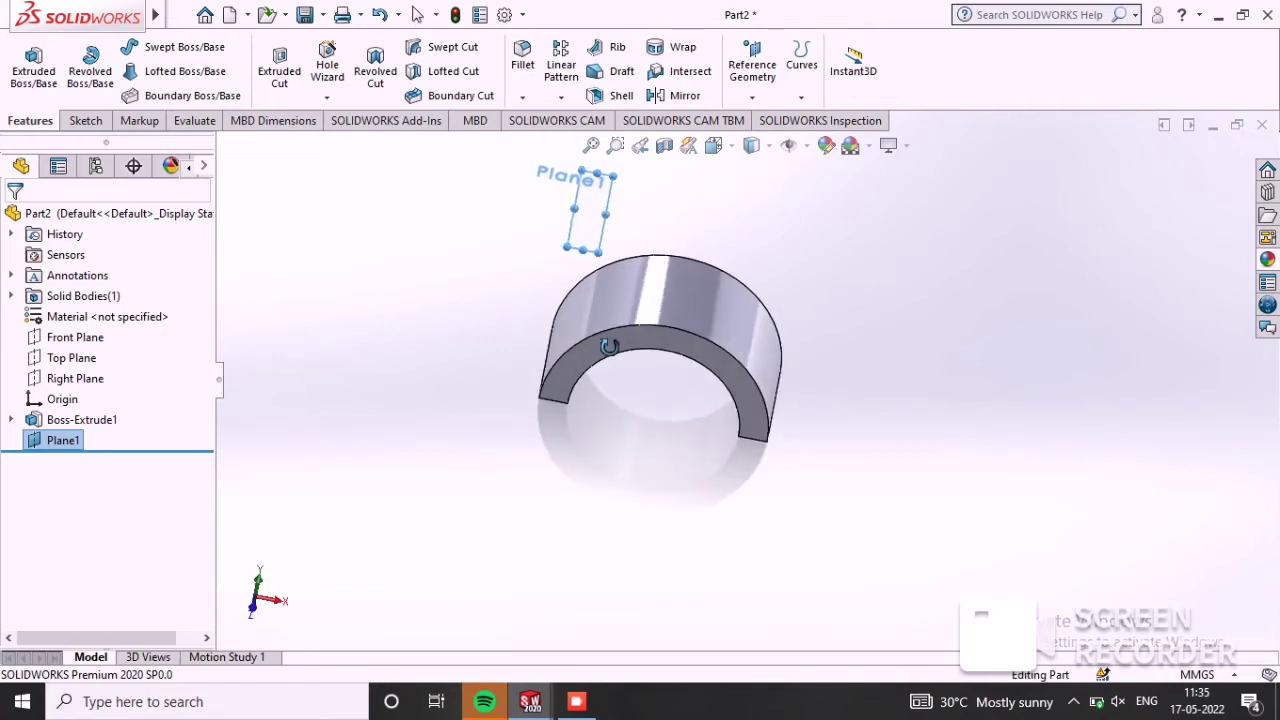
Step: Start a sketch on Plane1 and draw a centrepoint straight slot from the origin
{"action": "right_click", "coordinate": [590, 215]}
{"action": "left_click", "coordinate": [718, 190]}
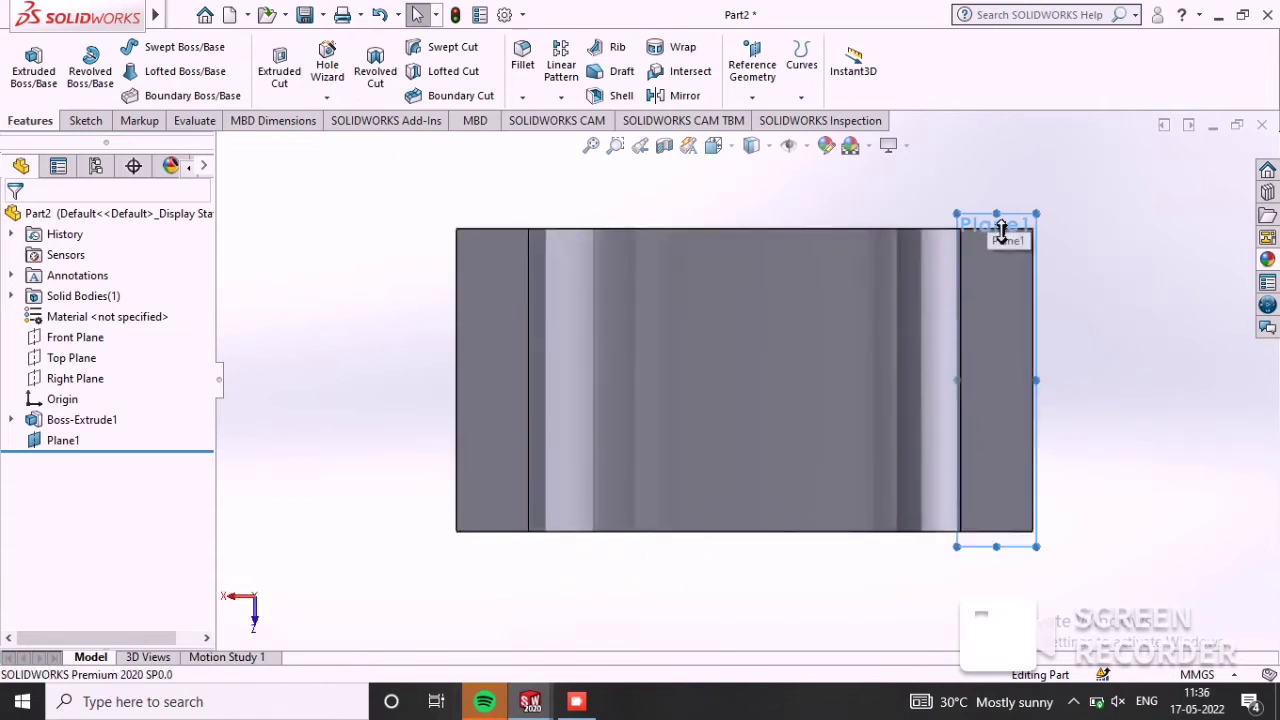
{"action": "right_click", "coordinate": [970, 226]}
{"action": "left_click", "coordinate": [1014, 192]}
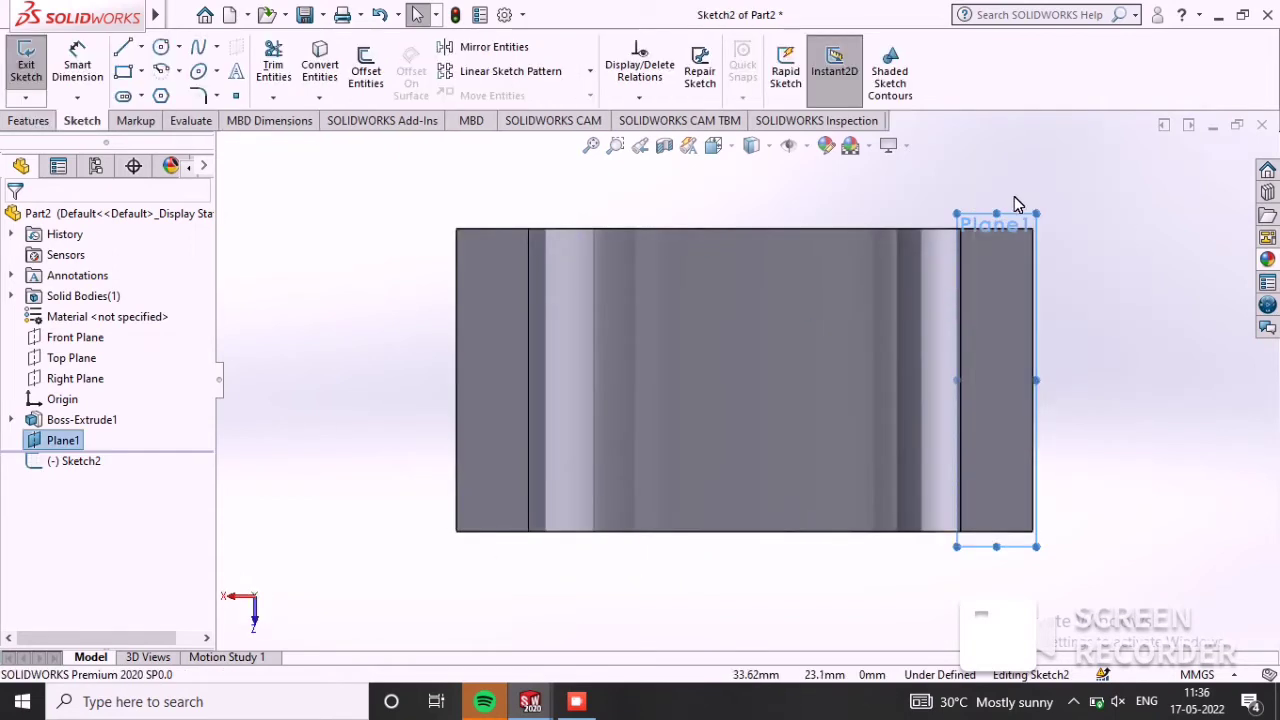
{"action": "left_click", "coordinate": [123, 97]}
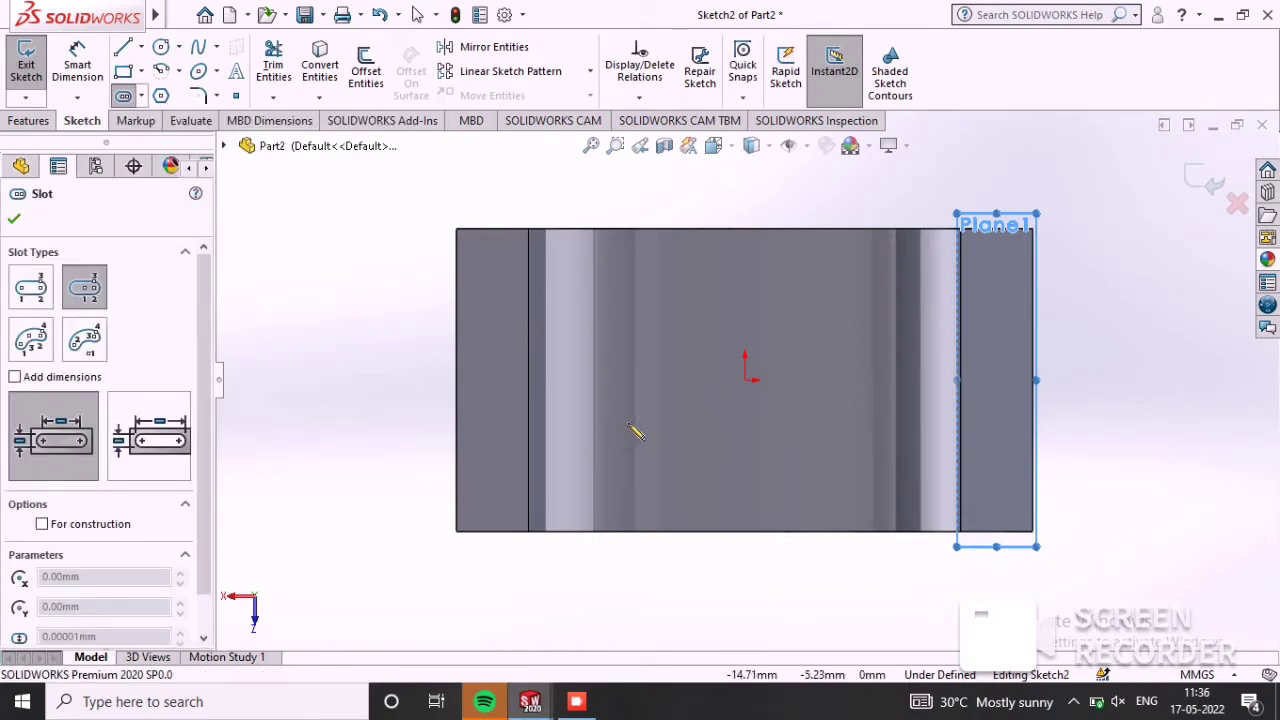
{"action": "left_click", "coordinate": [745, 381]}
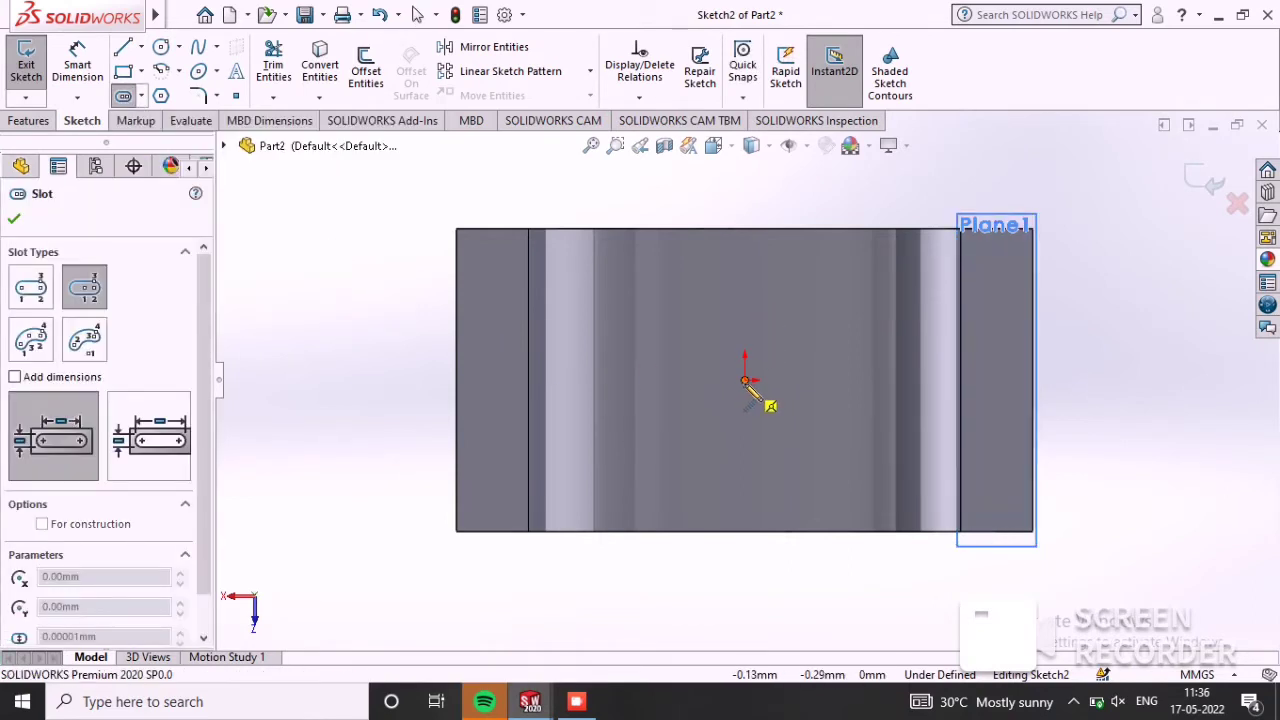
{"action": "left_click", "coordinate": [1137, 381]}
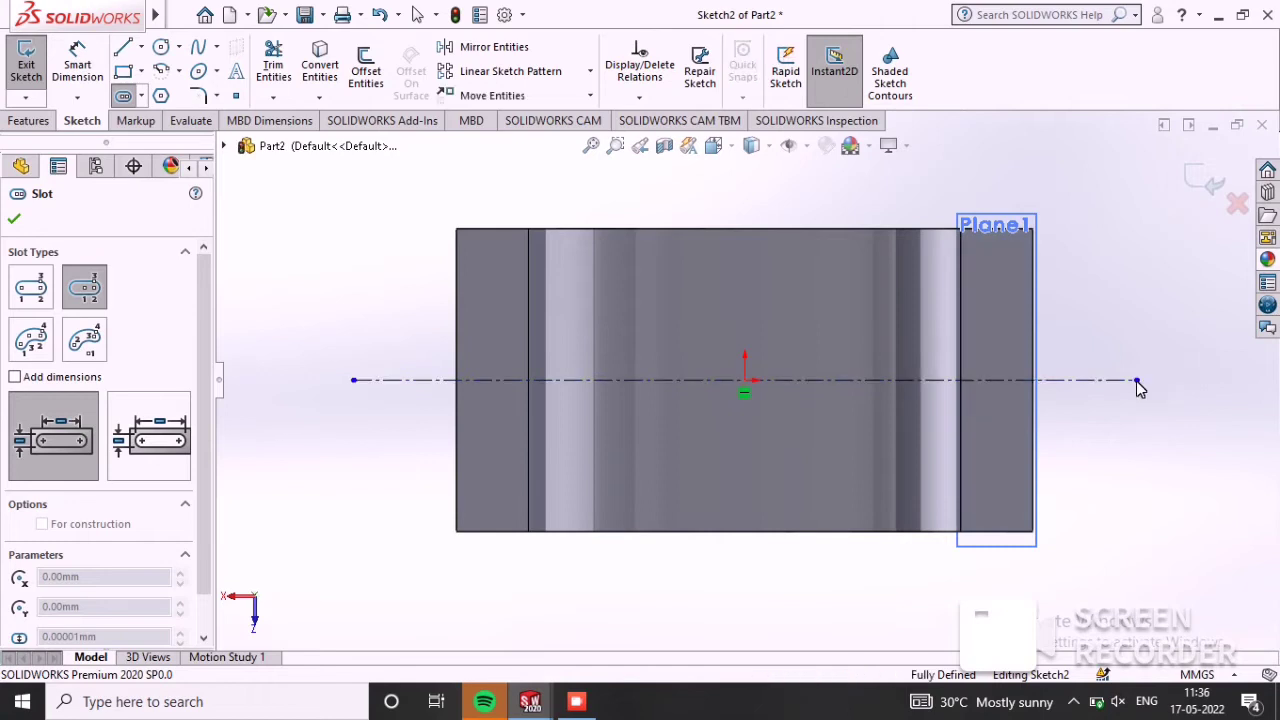
{"action": "left_click", "coordinate": [1129, 268]}
{"action": "key", "text": "f"}
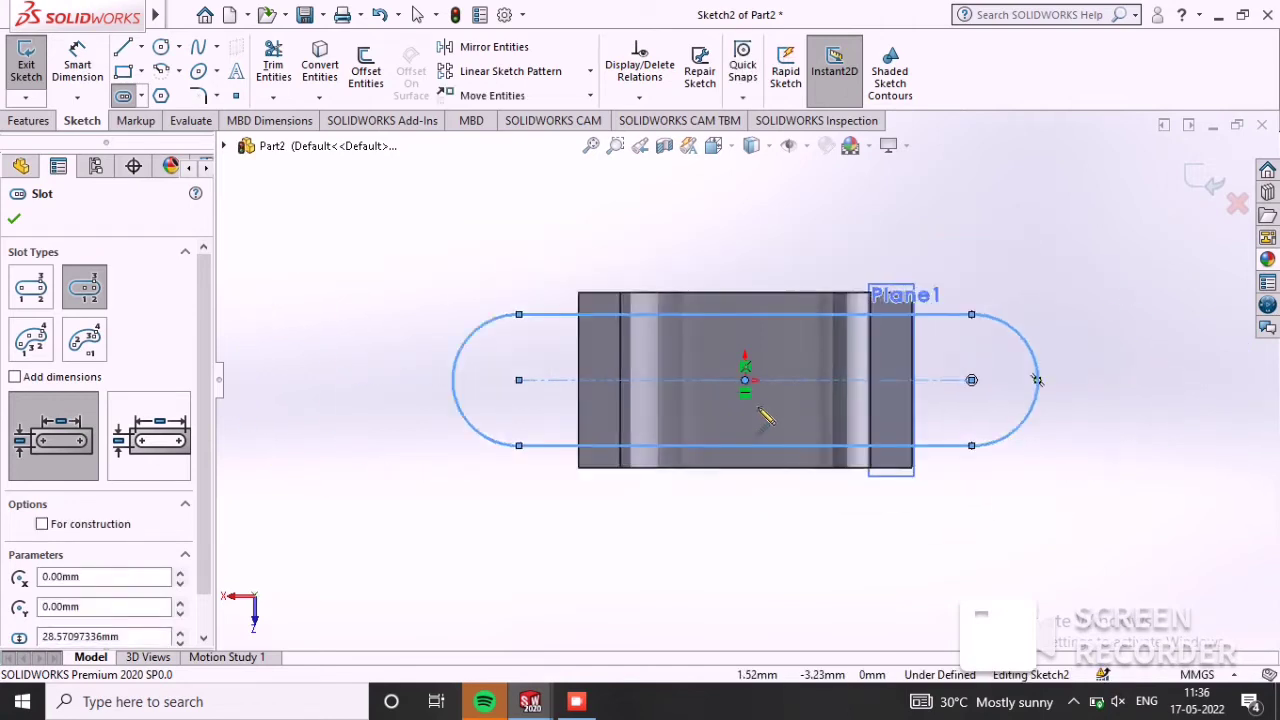
Step: Dimension the slot to 76 mm between centres with R9 end arcs
{"action": "left_click", "coordinate": [76, 58]}
{"action": "left_click", "coordinate": [712, 381]}
{"action": "left_click", "coordinate": [716, 250]}
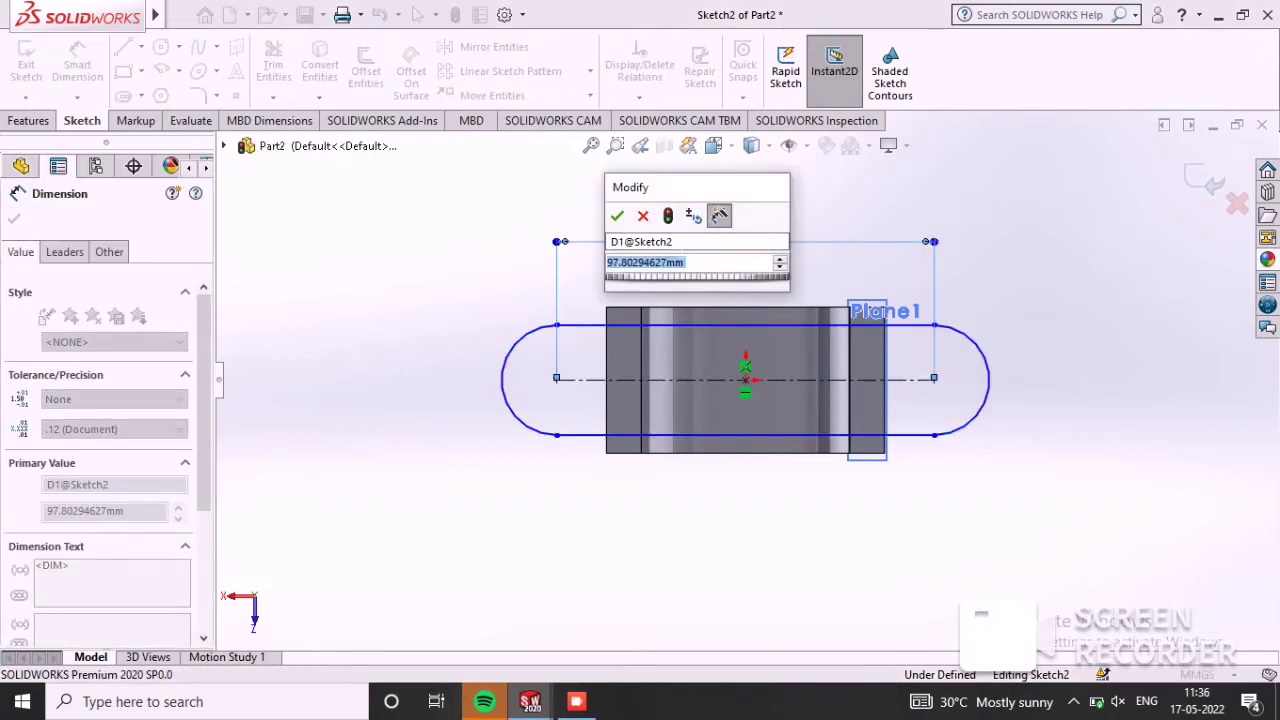
{"action": "type", "text": "76"}
{"action": "key", "text": "Return"}
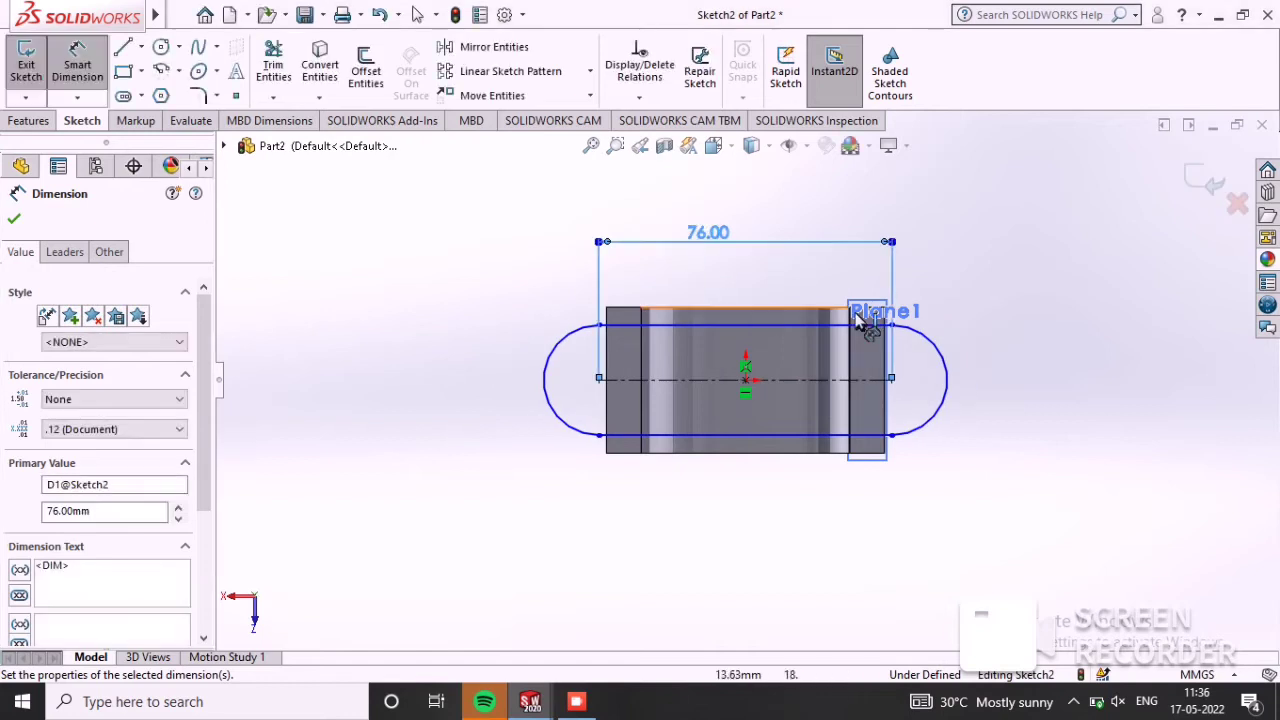
{"action": "left_click", "coordinate": [945, 360]}
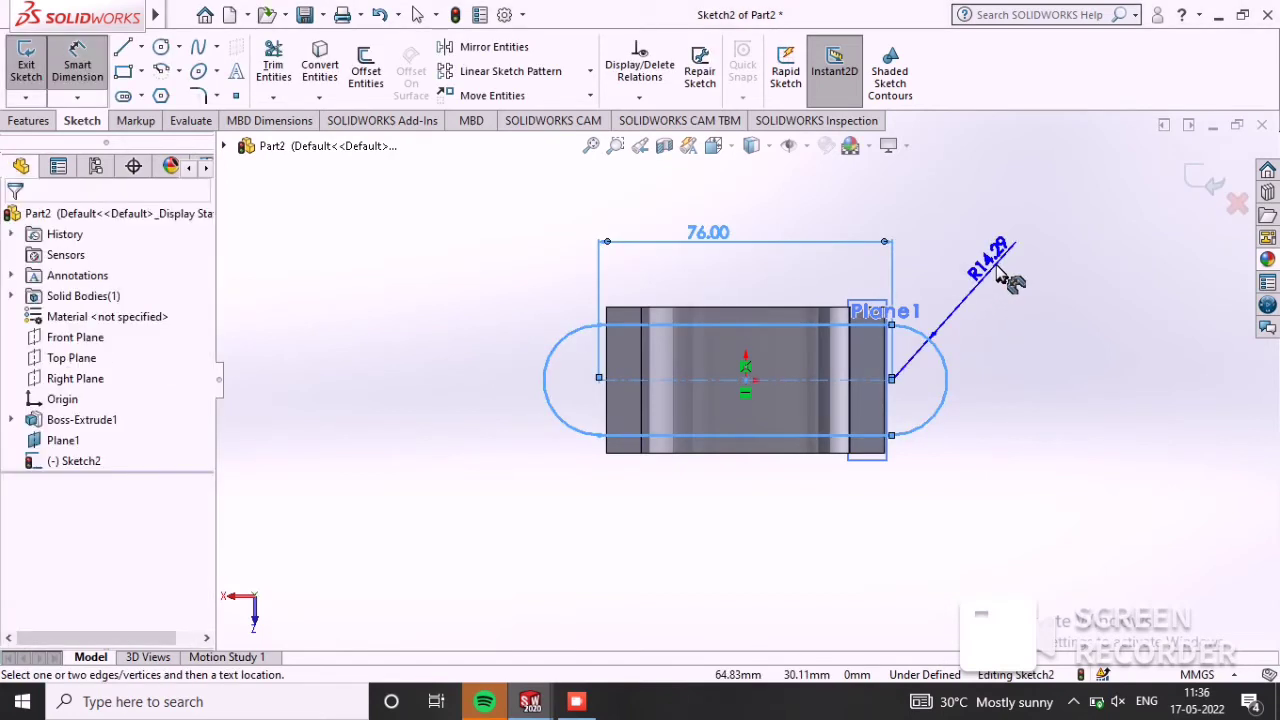
{"action": "left_click", "coordinate": [997, 272]}
{"action": "type", "text": "9"}
{"action": "key", "text": "Return"}
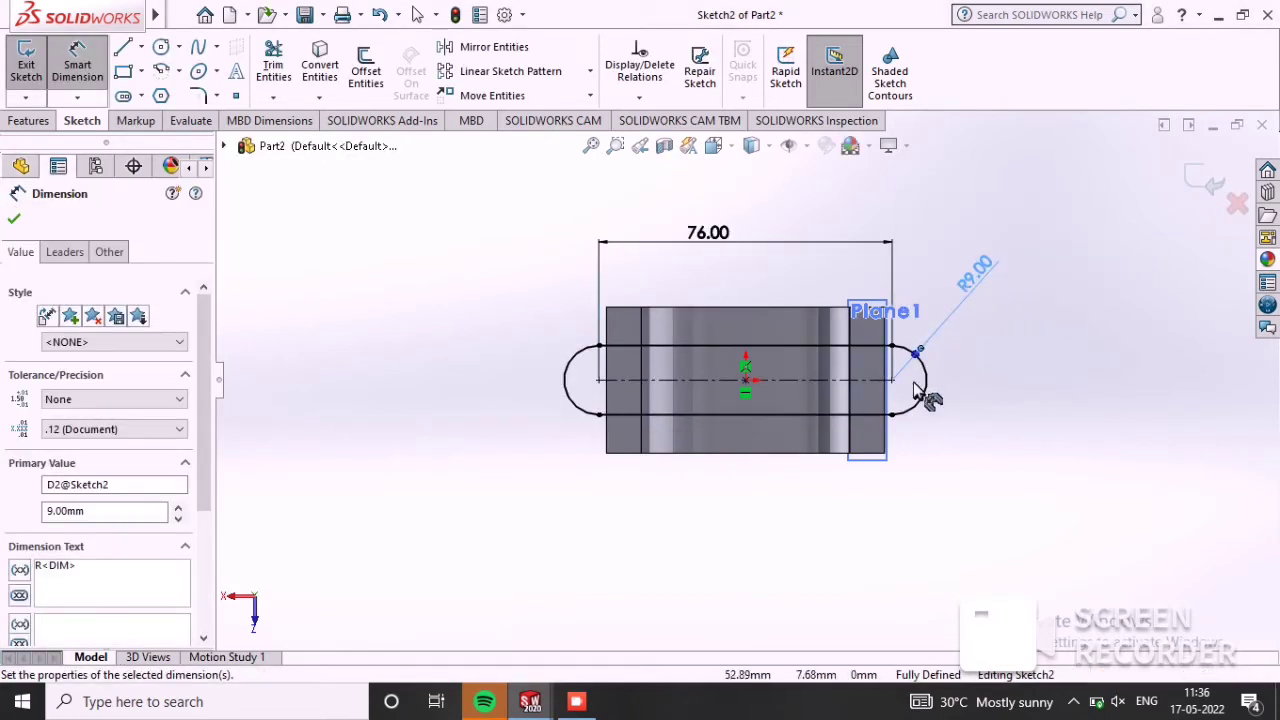
{"action": "left_click", "coordinate": [14, 220]}
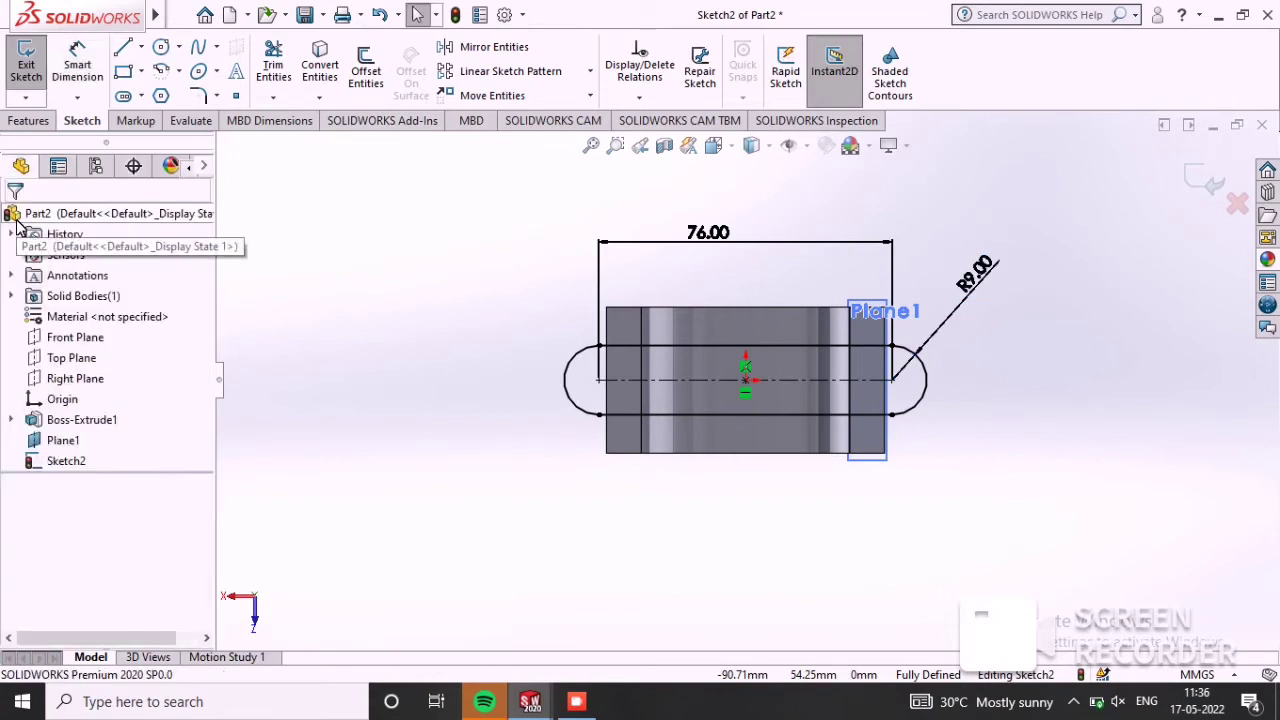
{"action": "middle_click_drag", "start_coordinate": [700, 380], "coordinate": [537, 451]}
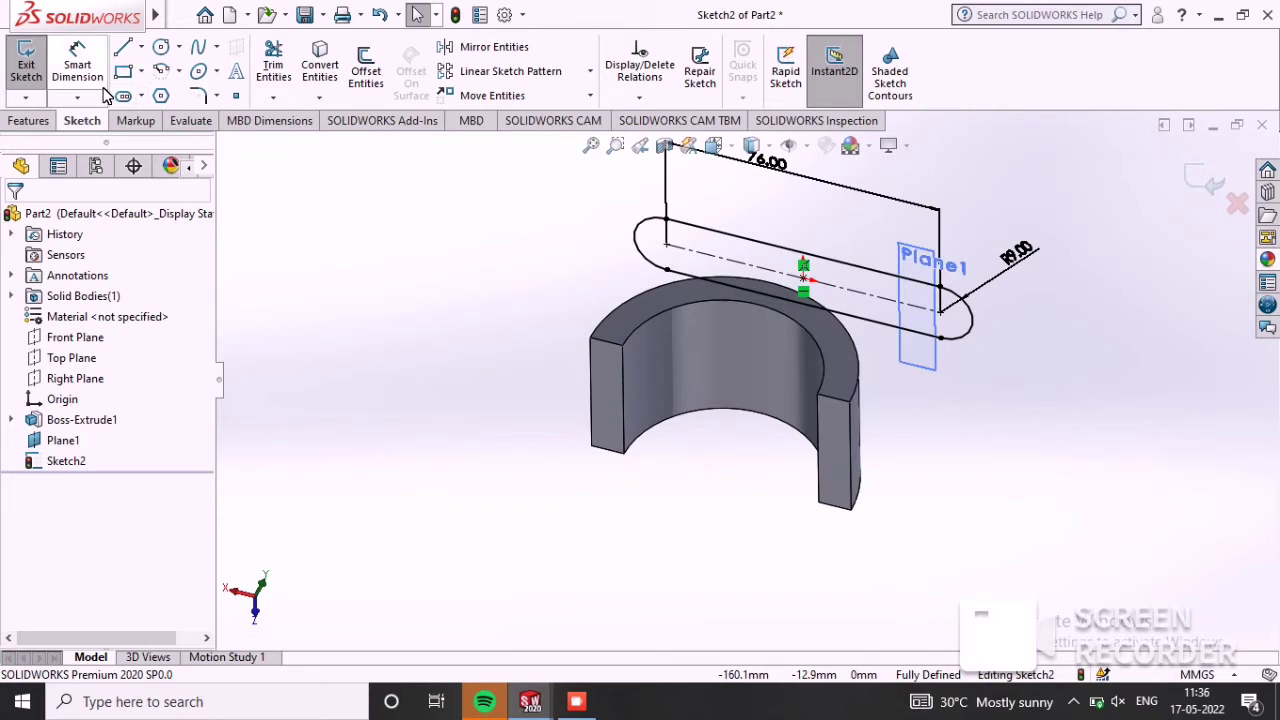
Step: Extrude the slot sketch Up To Surface onto the half-ring face as Boss-Extrude2
{"action": "left_click", "coordinate": [30, 121]}
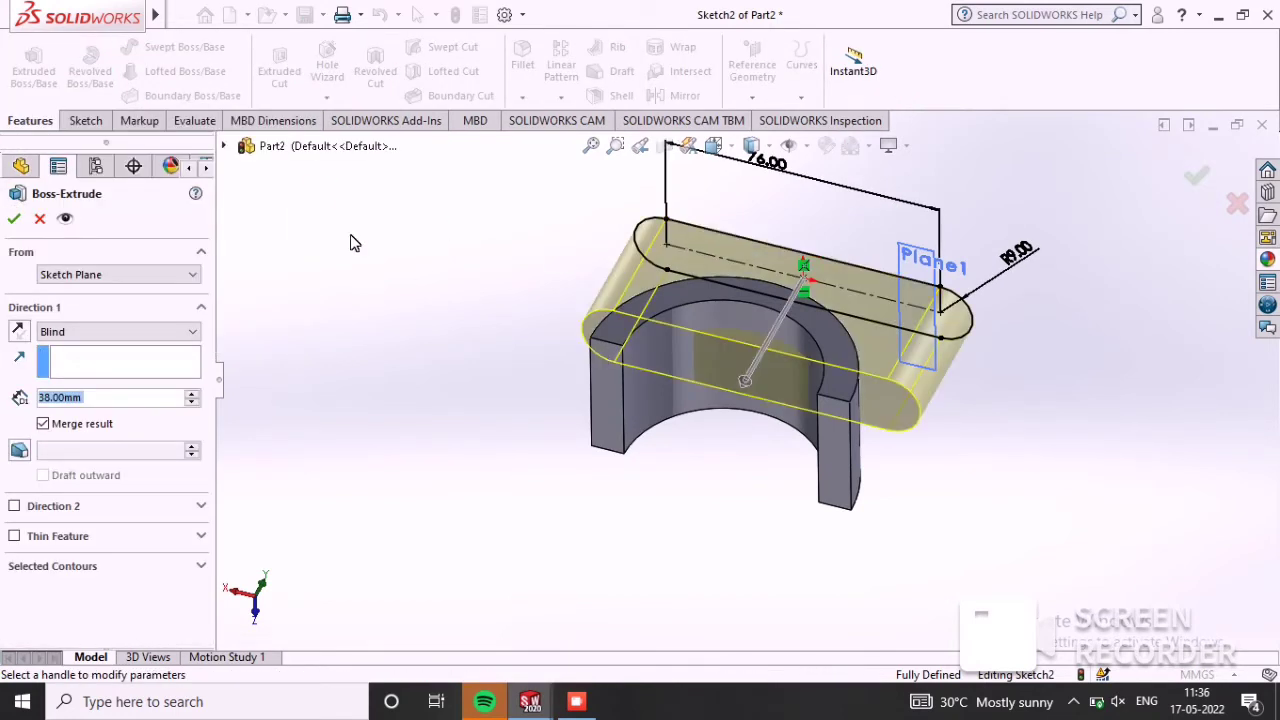
{"action": "left_click", "coordinate": [155, 333]}
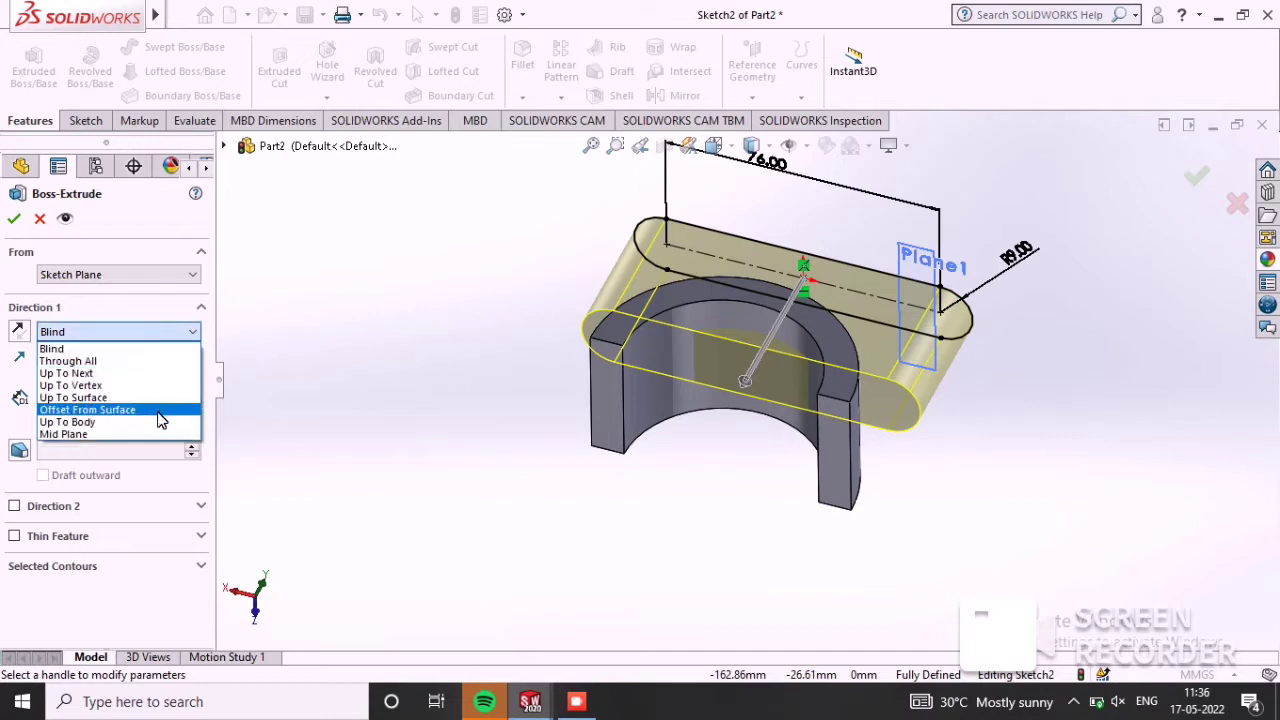
{"action": "left_click", "coordinate": [167, 398]}
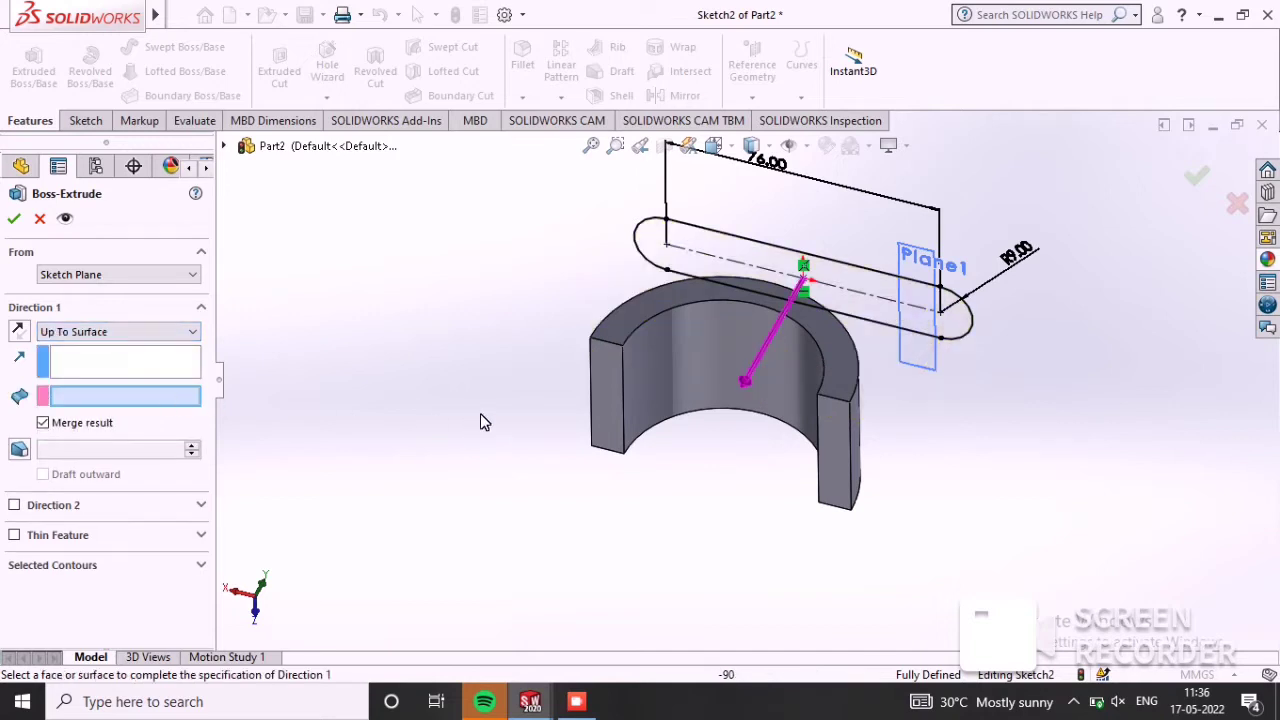
{"action": "left_click", "coordinate": [614, 381]}
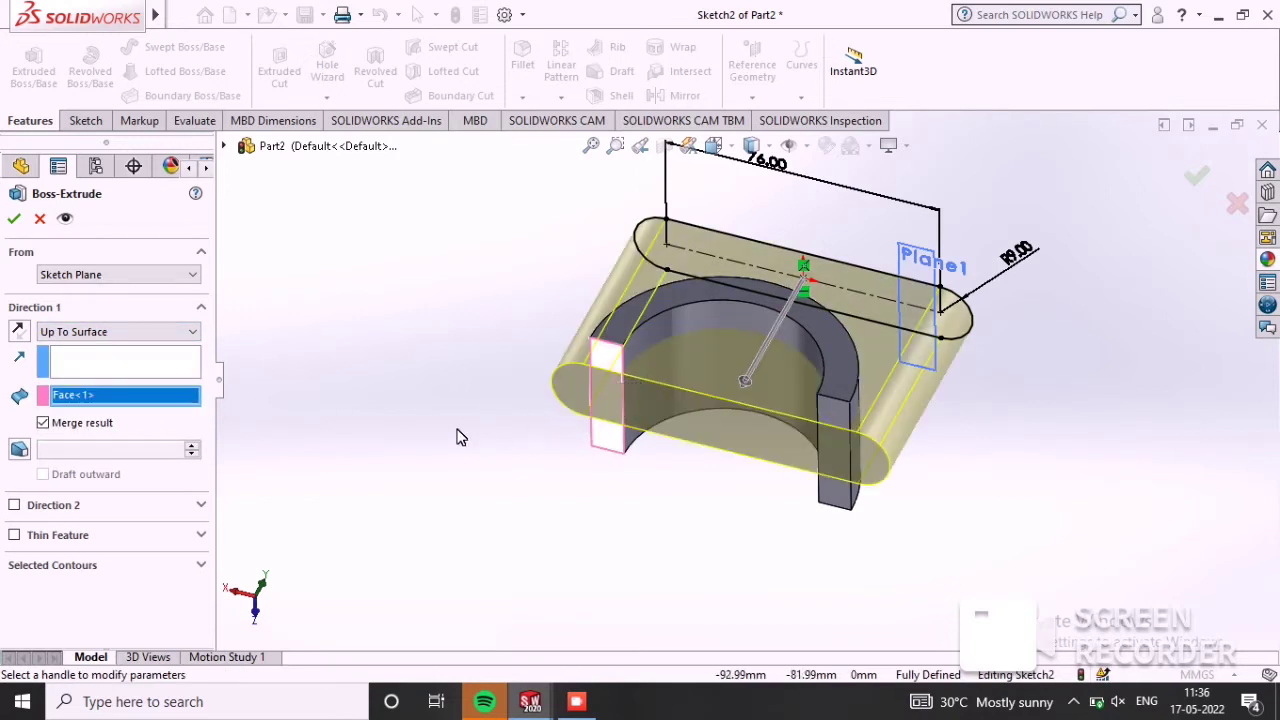
{"action": "left_click", "coordinate": [13, 218]}
{"action": "mouse_move", "coordinate": [871, 300]}
{"action": "middle_mouse_down"}
{"action": "mouse_move", "coordinate": [806, 352]}
{"action": "mouse_move", "coordinate": [983, 477]}
{"action": "mouse_move", "coordinate": [889, 534]}
{"action": "middle_mouse_up"}
{"action": "mouse_move", "coordinate": [637, 189]}
{"action": "middle_mouse_down"}
{"action": "mouse_move", "coordinate": [823, 189]}
{"action": "mouse_move", "coordinate": [837, 243]}
{"action": "mouse_move", "coordinate": [850, 245]}
{"action": "middle_mouse_up"}
{"action": "right_click", "coordinate": [855, 240]}
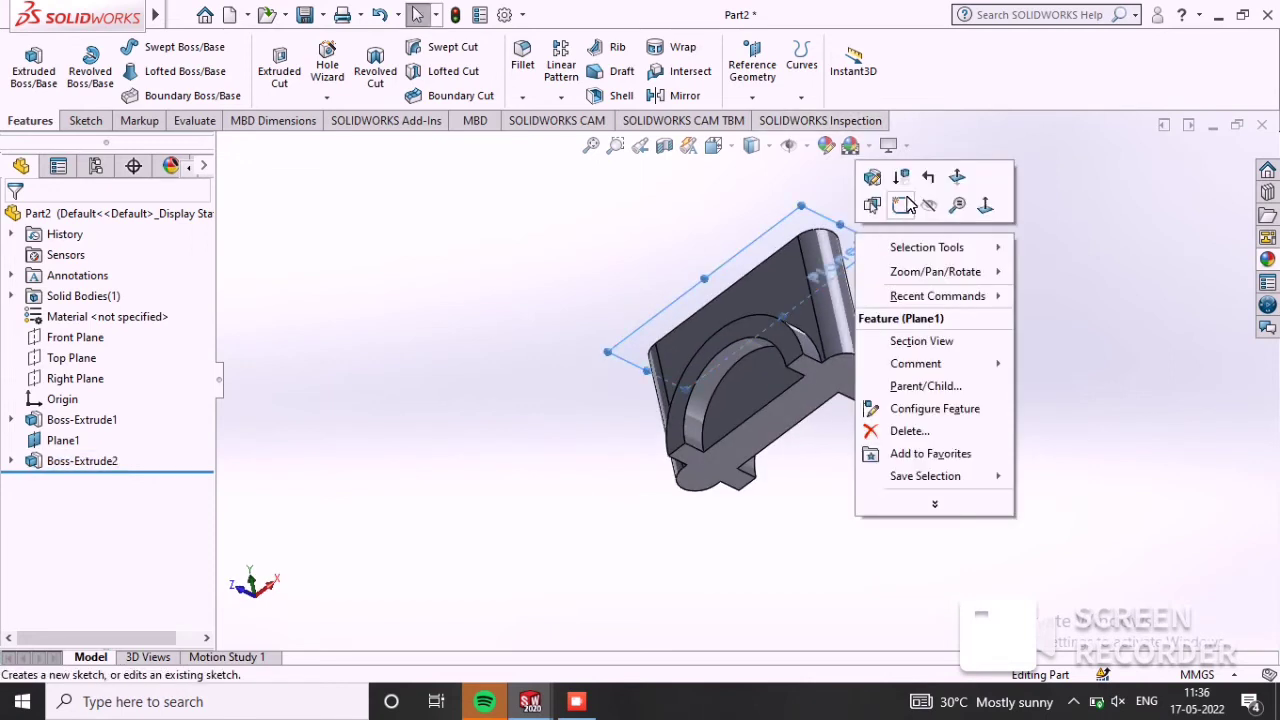
Step: Hide Plane1, sketch on the block's top face, and draw circles at both slot end centres
{"action": "left_click", "coordinate": [928, 205]}
{"action": "mouse_move", "coordinate": [867, 284]}
{"action": "middle_mouse_down"}
{"action": "mouse_move", "coordinate": [763, 277]}
{"action": "mouse_move", "coordinate": [694, 249]}
{"action": "mouse_move", "coordinate": [866, 420]}
{"action": "mouse_move", "coordinate": [970, 431]}
{"action": "mouse_move", "coordinate": [1029, 466]}
{"action": "mouse_move", "coordinate": [929, 537]}
{"action": "mouse_move", "coordinate": [794, 306]}
{"action": "middle_mouse_up"}
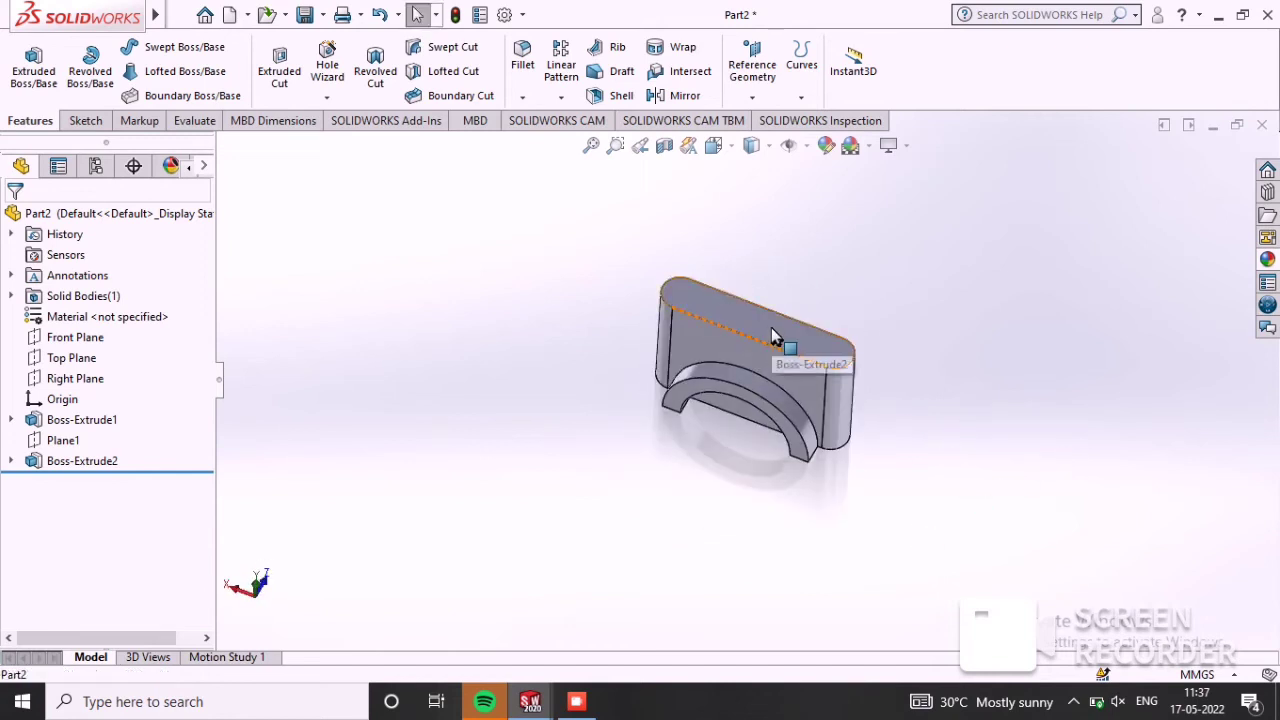
{"action": "left_click", "coordinate": [771, 327]}
{"action": "left_click", "coordinate": [928, 285]}
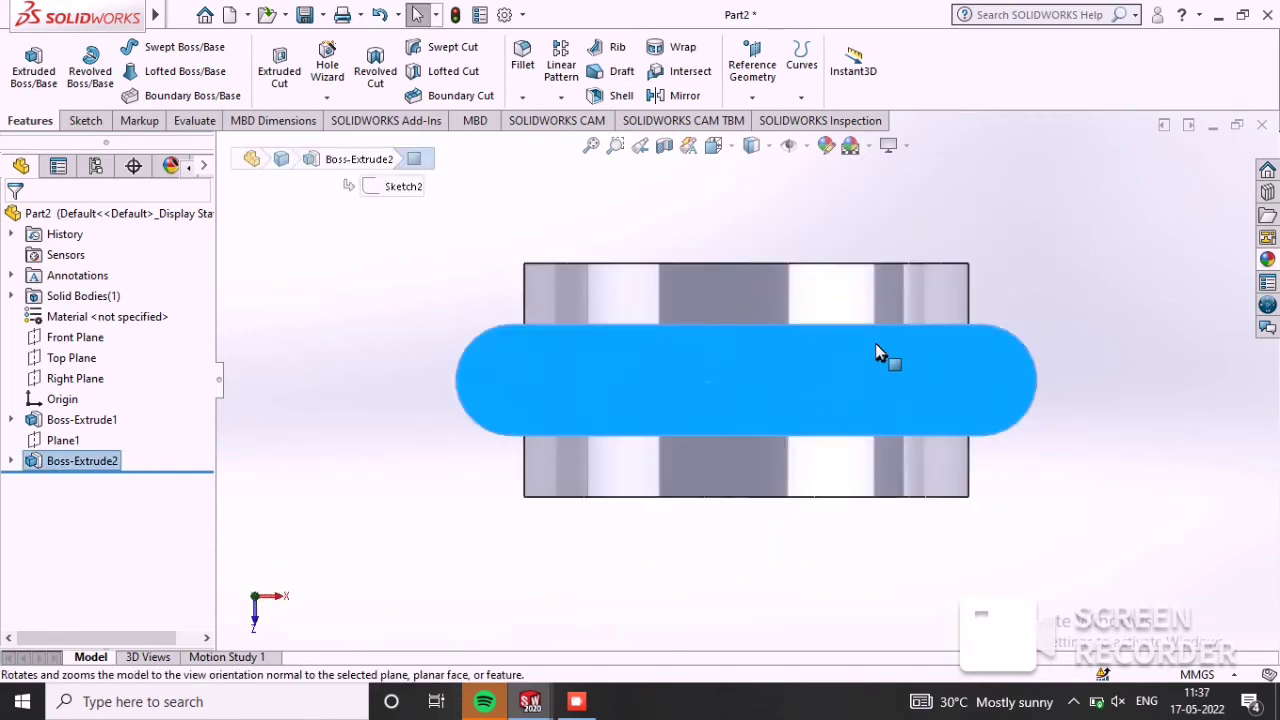
{"action": "right_click", "coordinate": [877, 359]}
{"action": "left_click", "coordinate": [921, 247]}
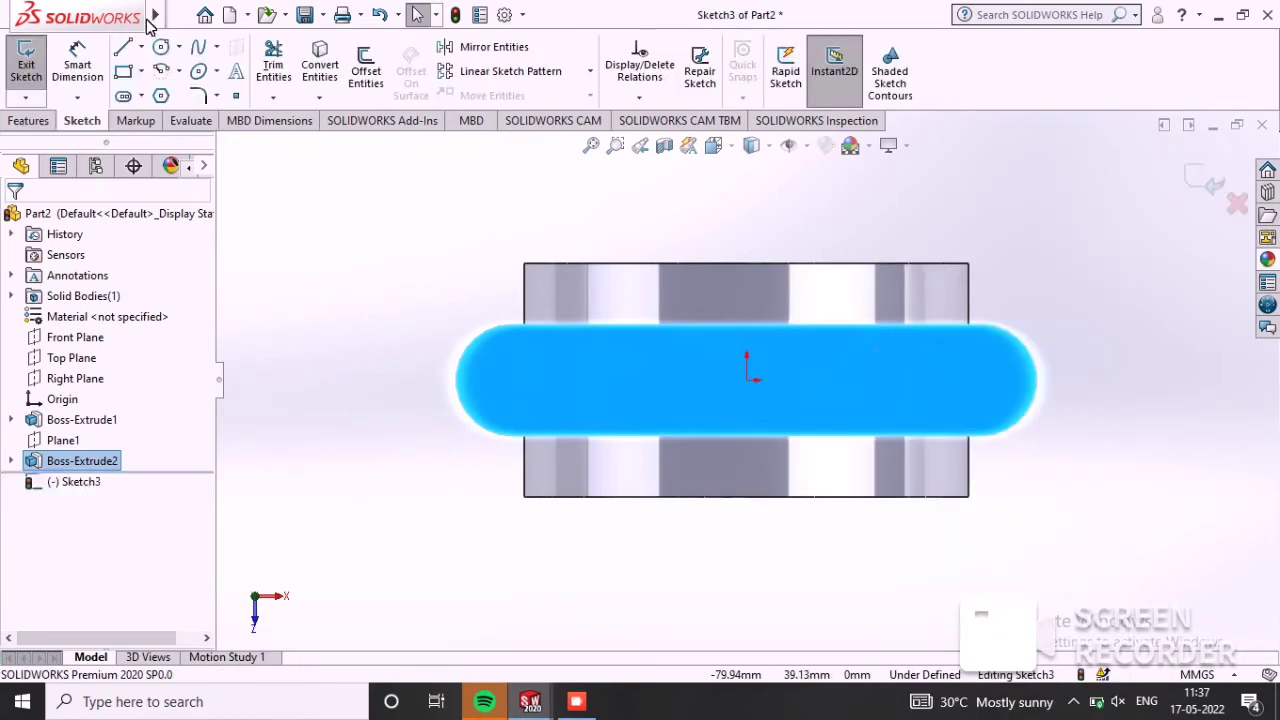
{"action": "left_click", "coordinate": [511, 381]}
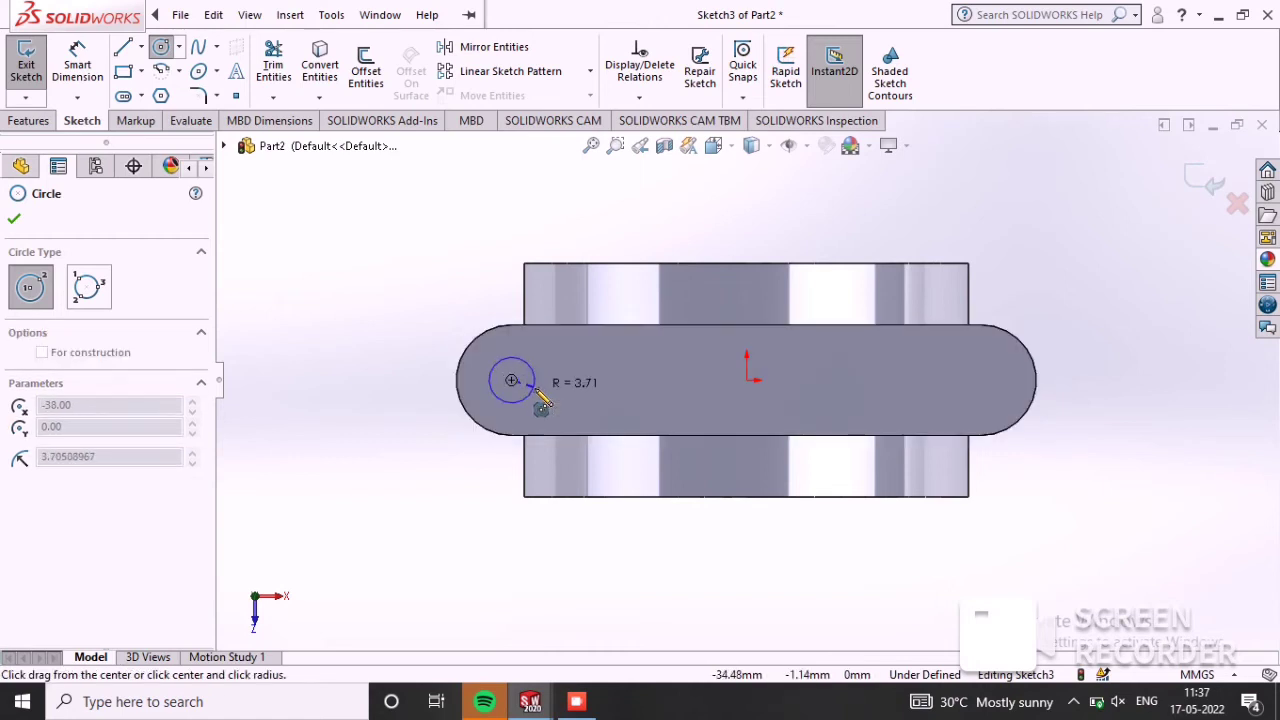
{"action": "left_click", "coordinate": [535, 391]}
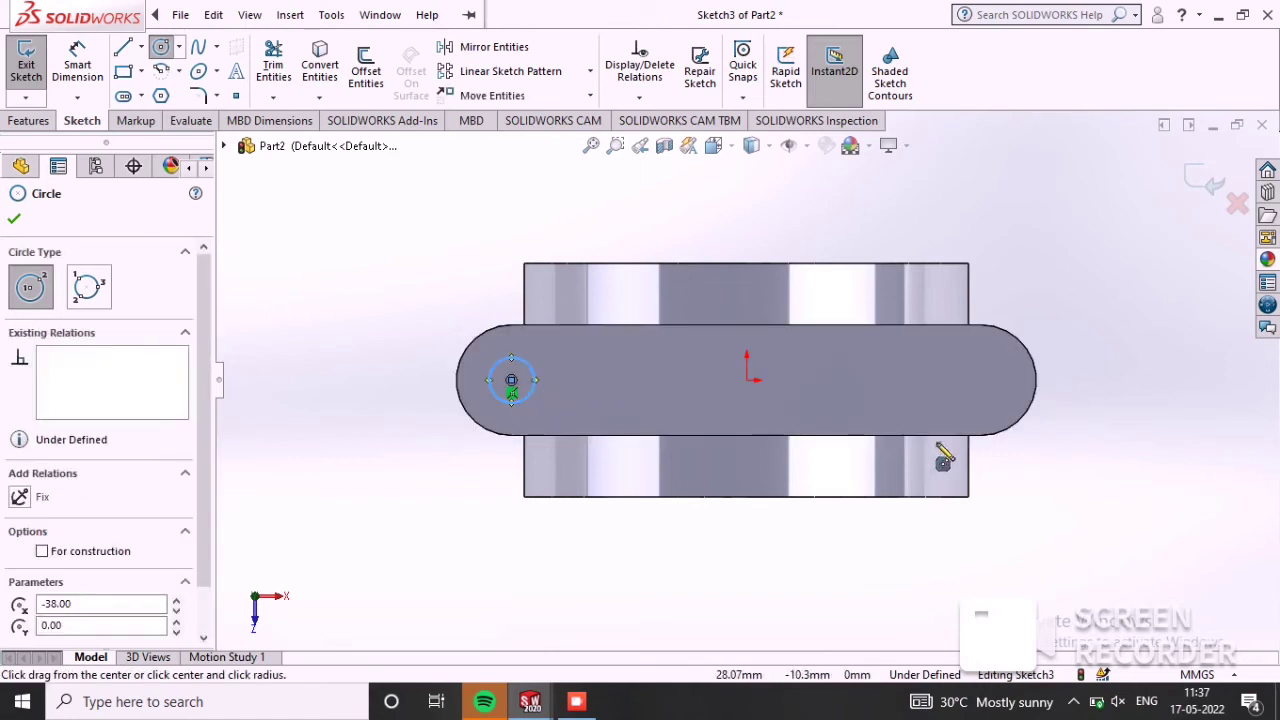
{"action": "left_click", "coordinate": [981, 380]}
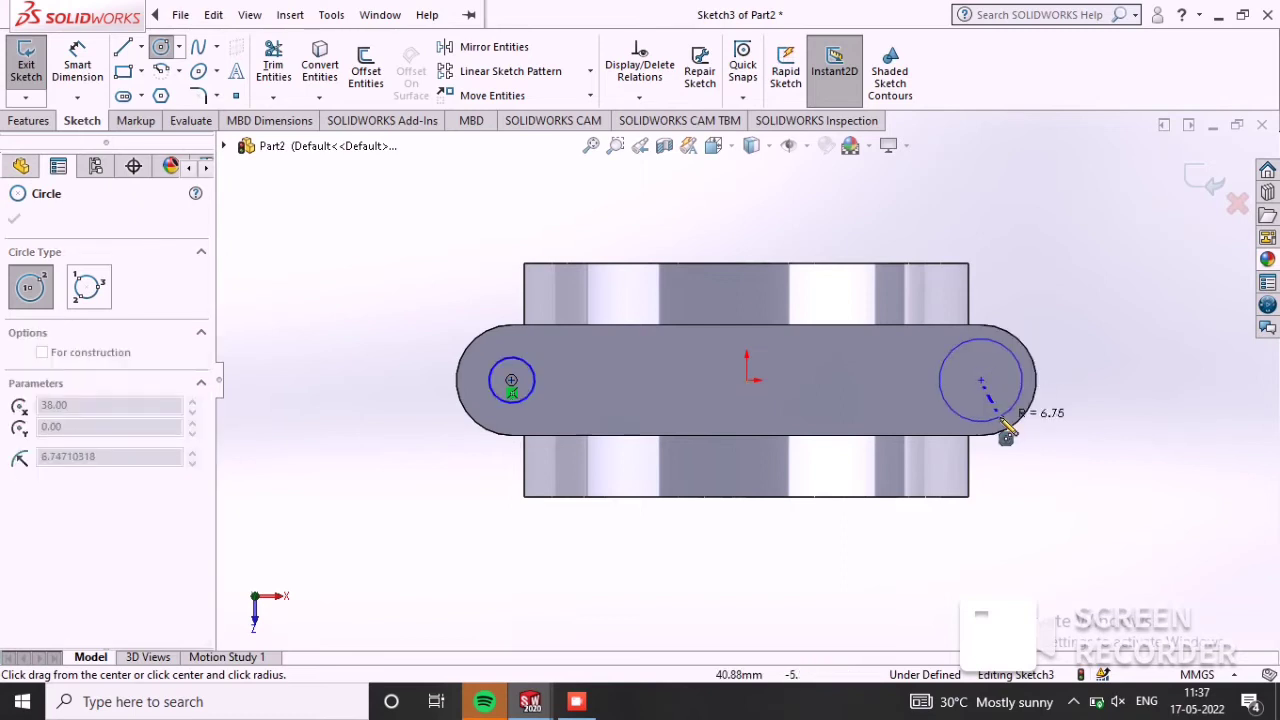
{"action": "left_click", "coordinate": [1002, 405]}
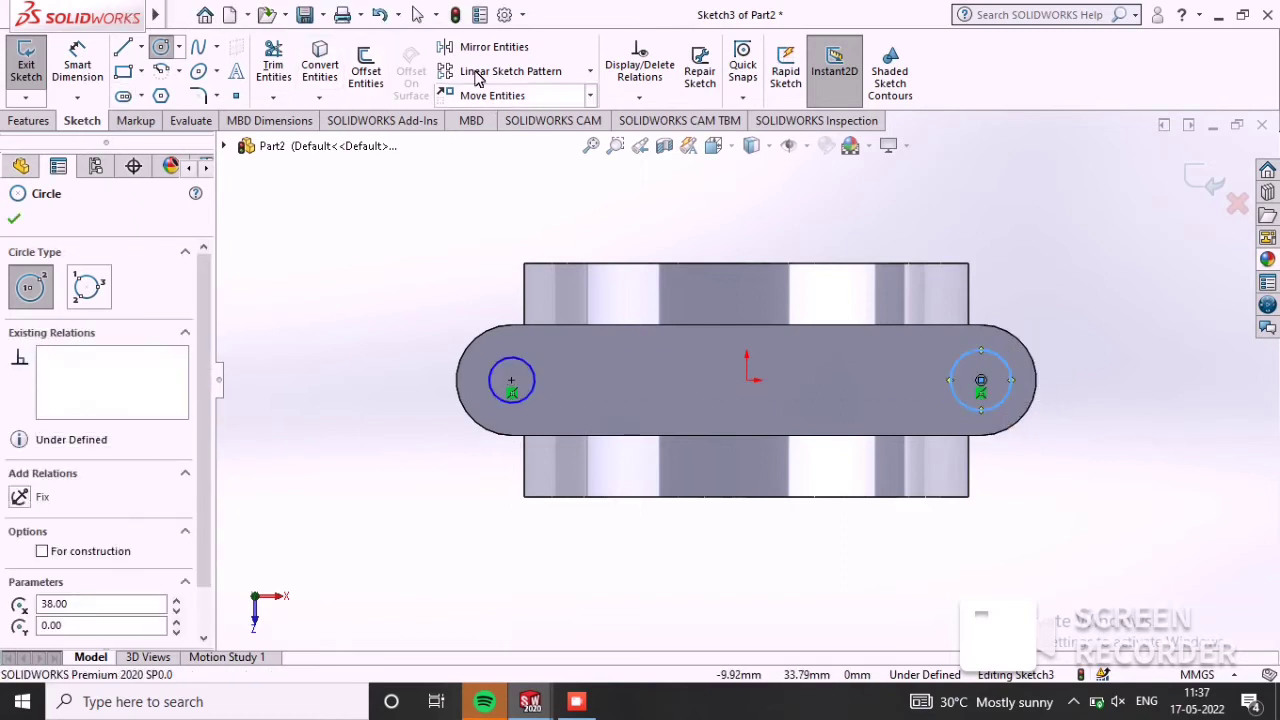
Step: Dimension both bolt-hole circles to Ø9, fully defining Sketch3
{"action": "left_click", "coordinate": [77, 65]}
{"action": "left_click", "coordinate": [535, 390]}
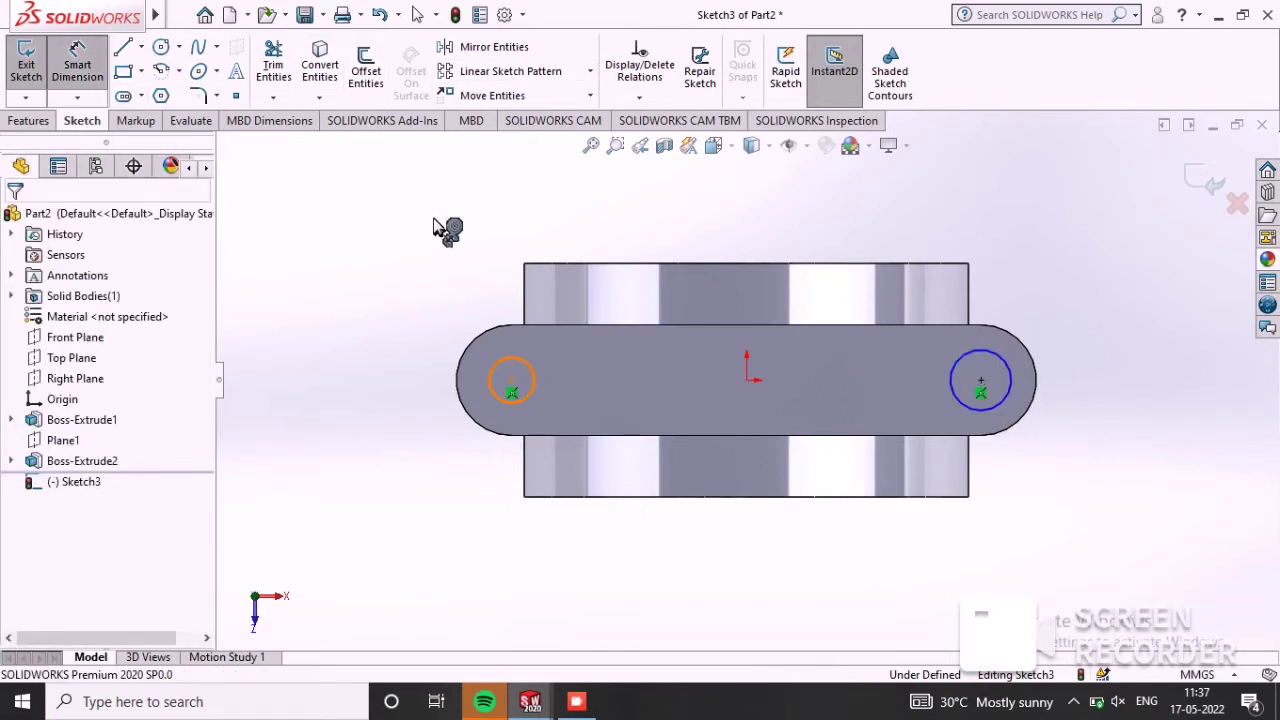
{"action": "left_click", "coordinate": [426, 202]}
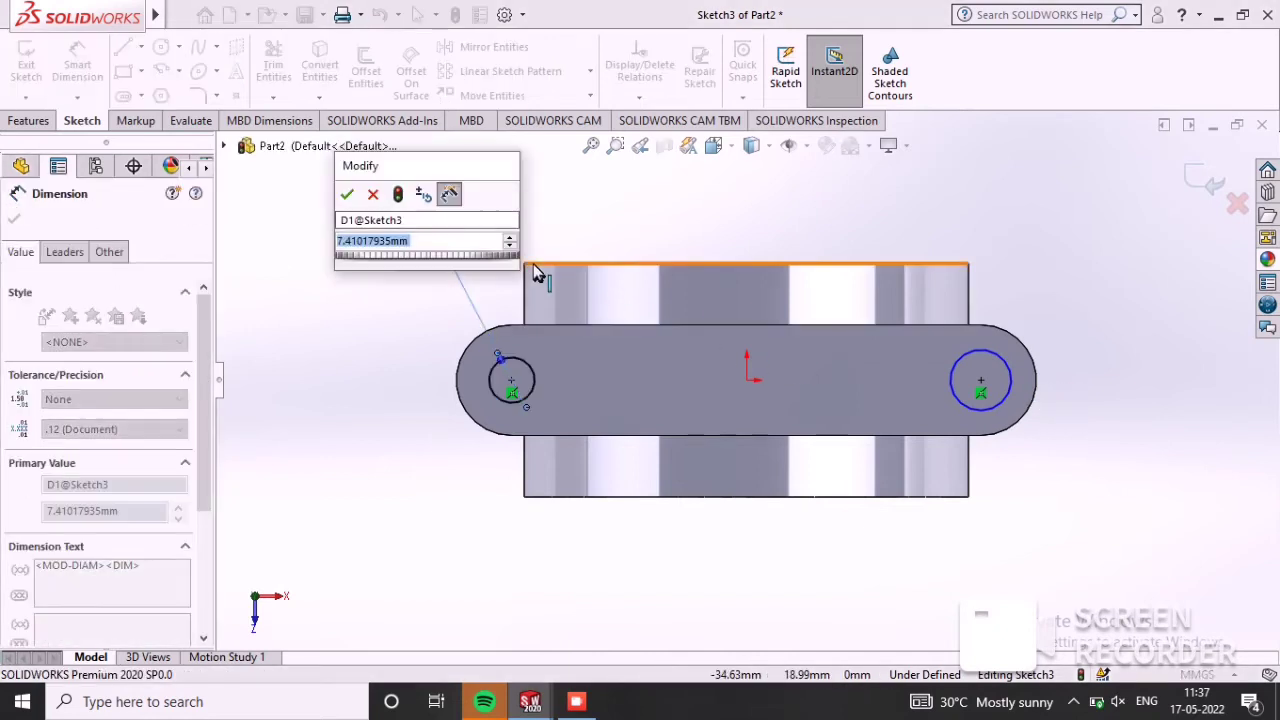
{"action": "type", "text": "9"}
{"action": "key", "text": "Return"}
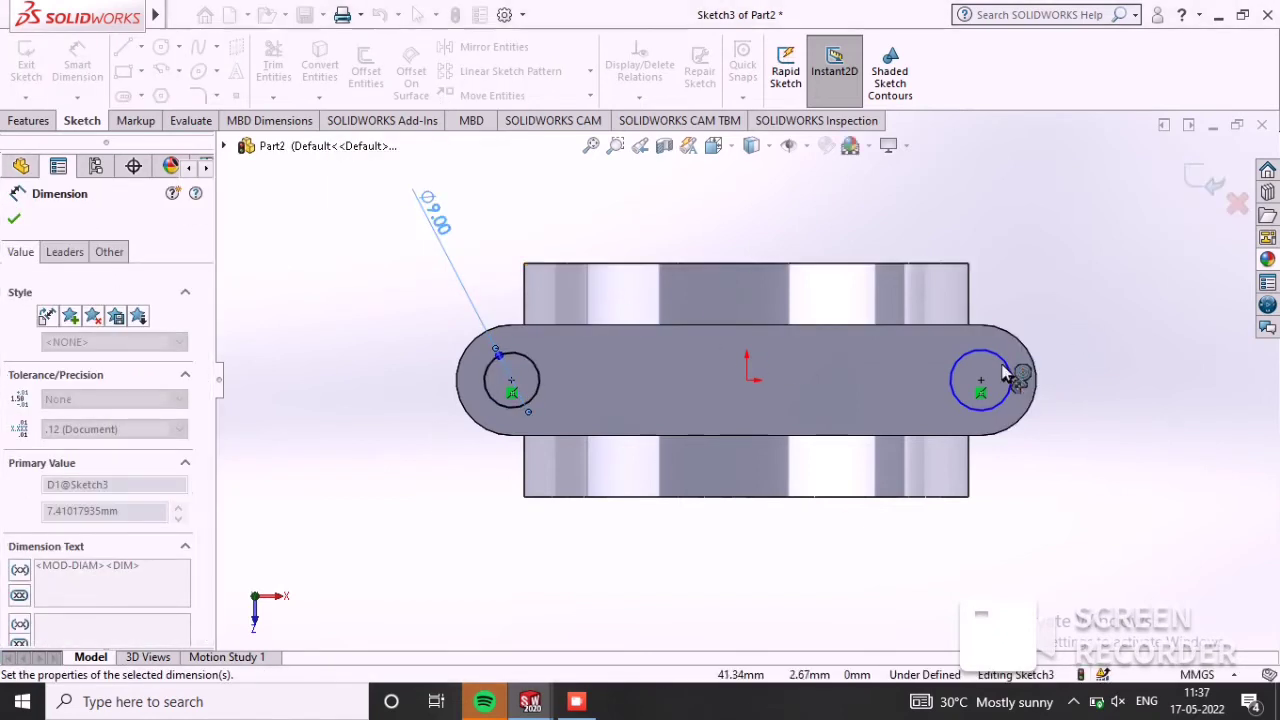
{"action": "left_click", "coordinate": [1008, 371]}
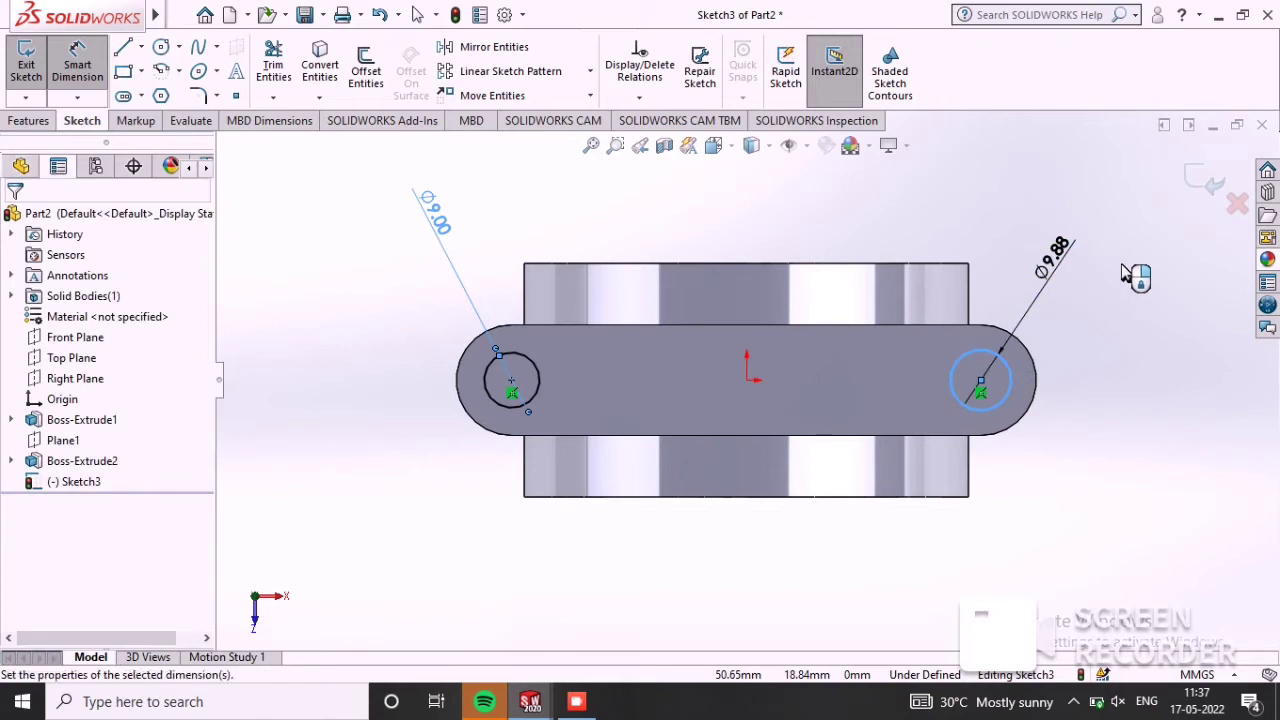
{"action": "left_click", "coordinate": [1123, 271]}
{"action": "type", "text": "9"}
{"action": "key", "text": "Return"}
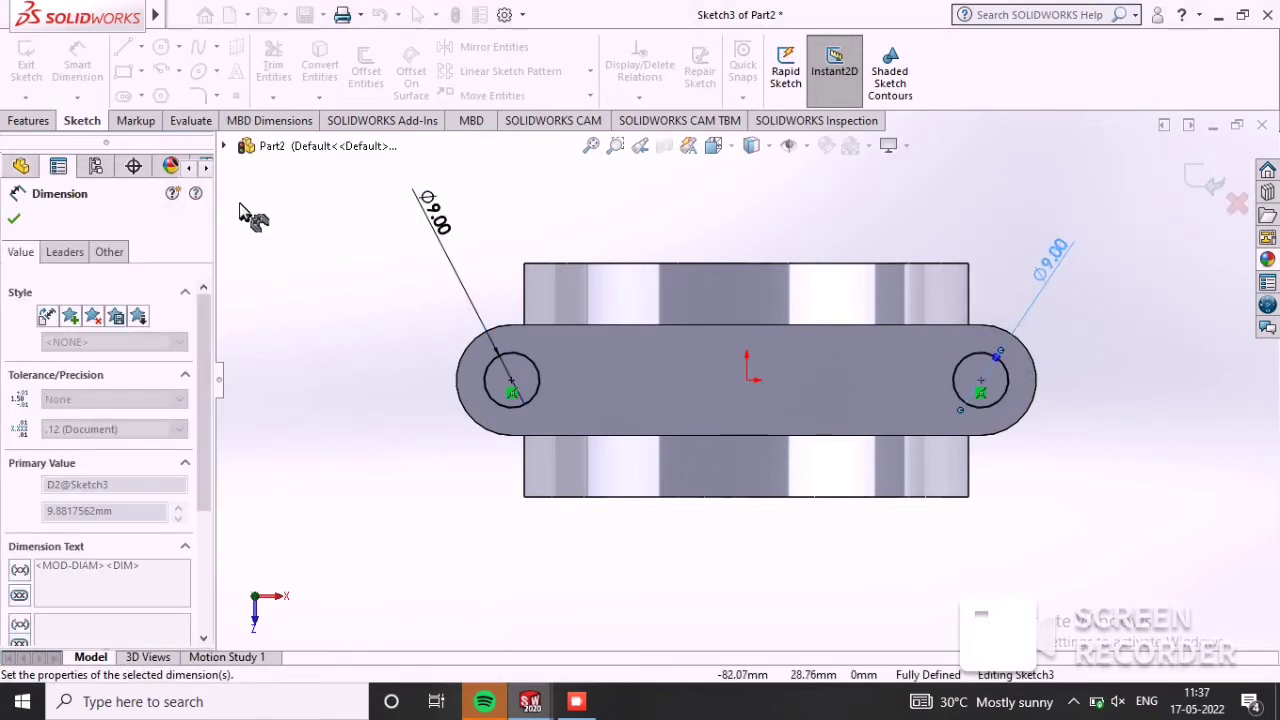
{"action": "left_click", "coordinate": [13, 221]}
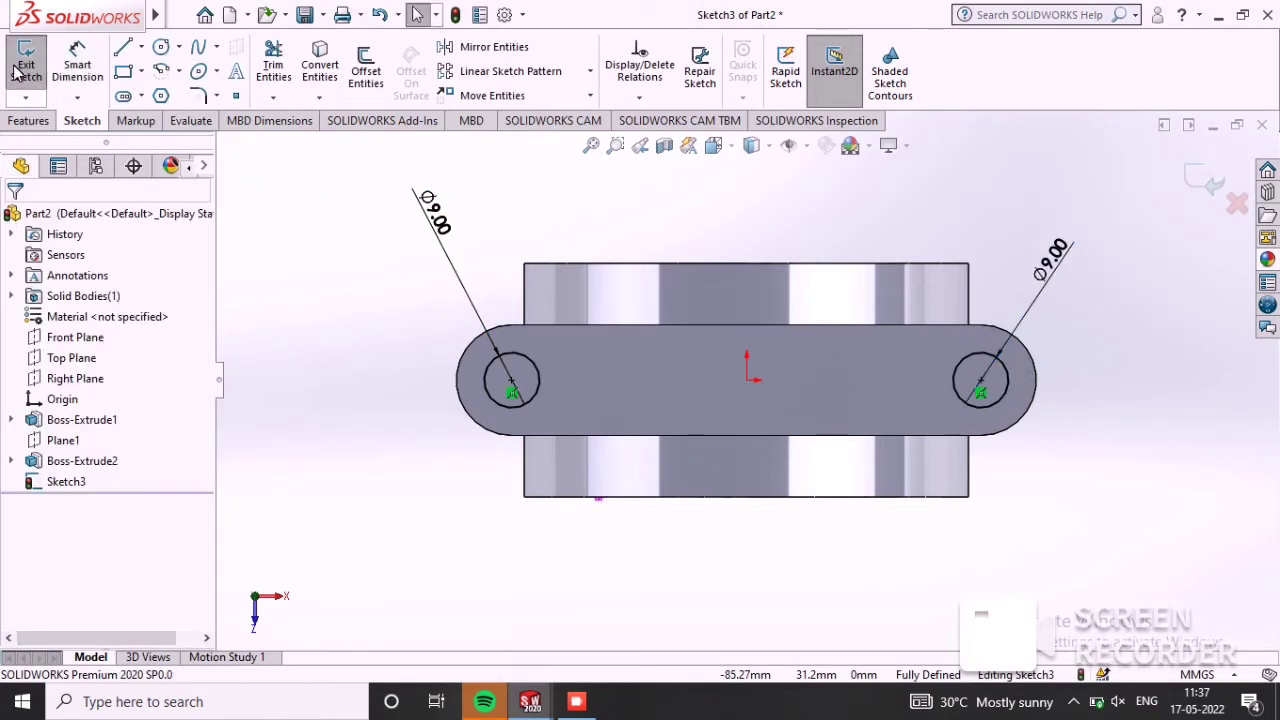
{"action": "left_click", "coordinate": [30, 121]}
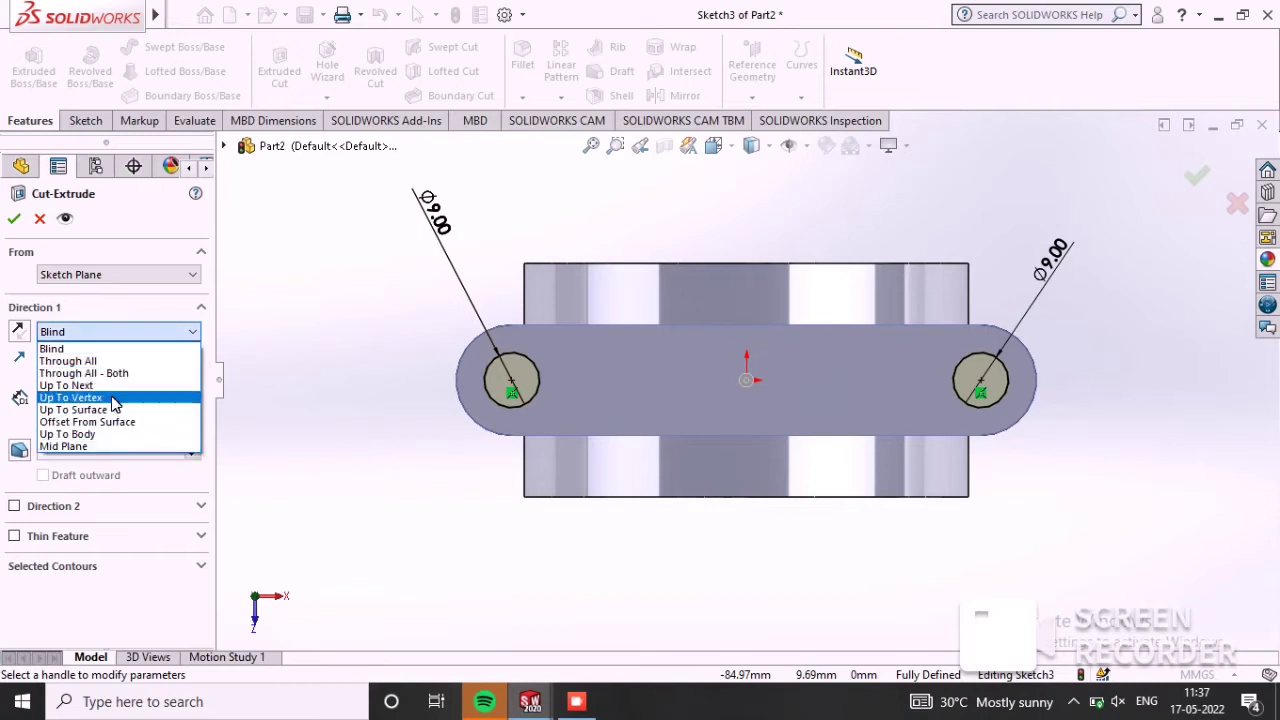
Step: Cut both Ø9 holes Through All as Cut-Extrude1, then select the cap's flat face
{"action": "left_click", "coordinate": [113, 364]}
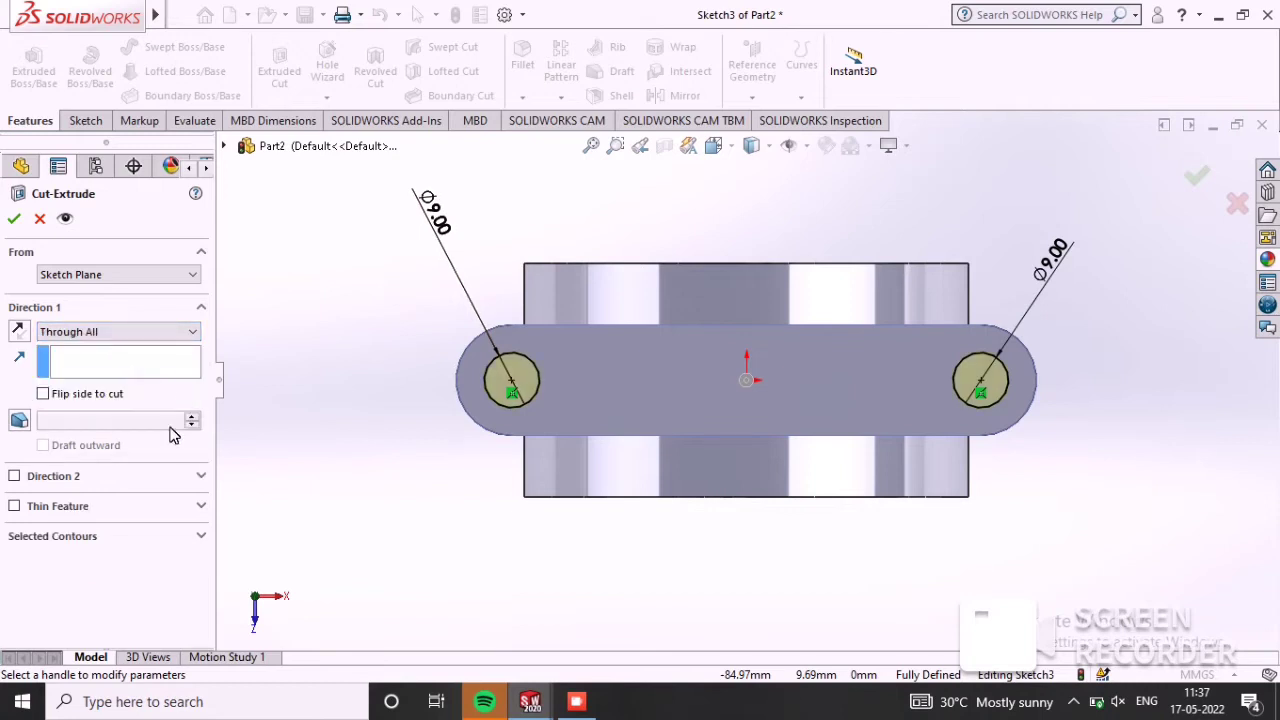
{"action": "left_click", "coordinate": [12, 219]}
{"action": "mouse_move", "coordinate": [520, 482]}
{"action": "middle_mouse_down"}
{"action": "mouse_move", "coordinate": [750, 537]}
{"action": "mouse_move", "coordinate": [874, 386]}
{"action": "middle_mouse_up"}
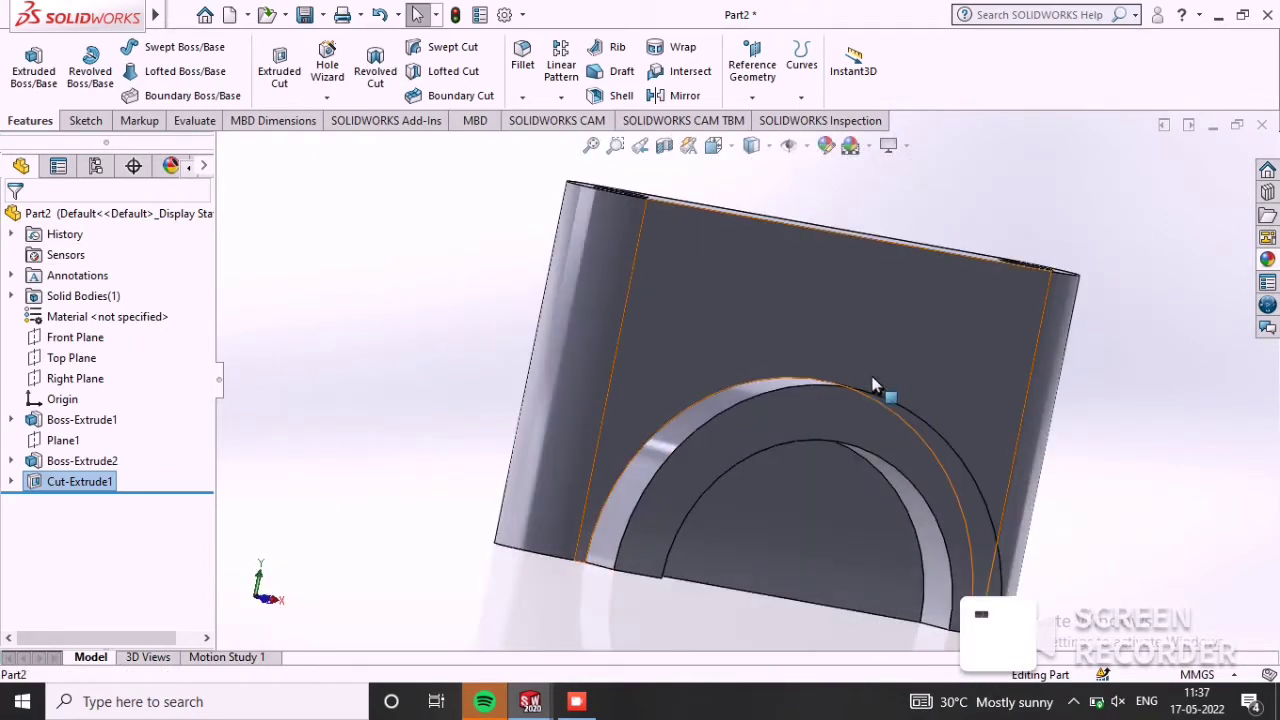
{"action": "left_click", "coordinate": [828, 311]}
{"action": "left_click", "coordinate": [1027, 279]}
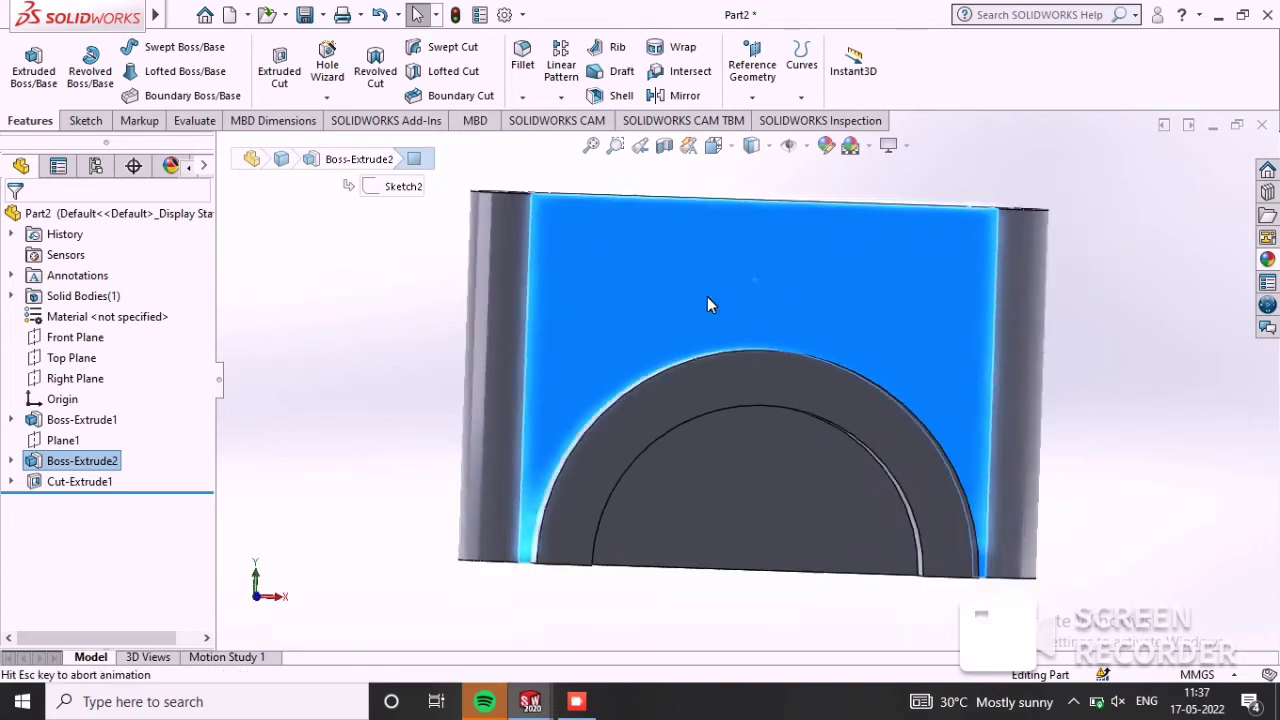
Step: Sketch on the flat face vertical, top and diagonal lines outlining the top-left corner triangle
{"action": "right_click", "coordinate": [723, 304]}
{"action": "left_click", "coordinate": [749, 222]}
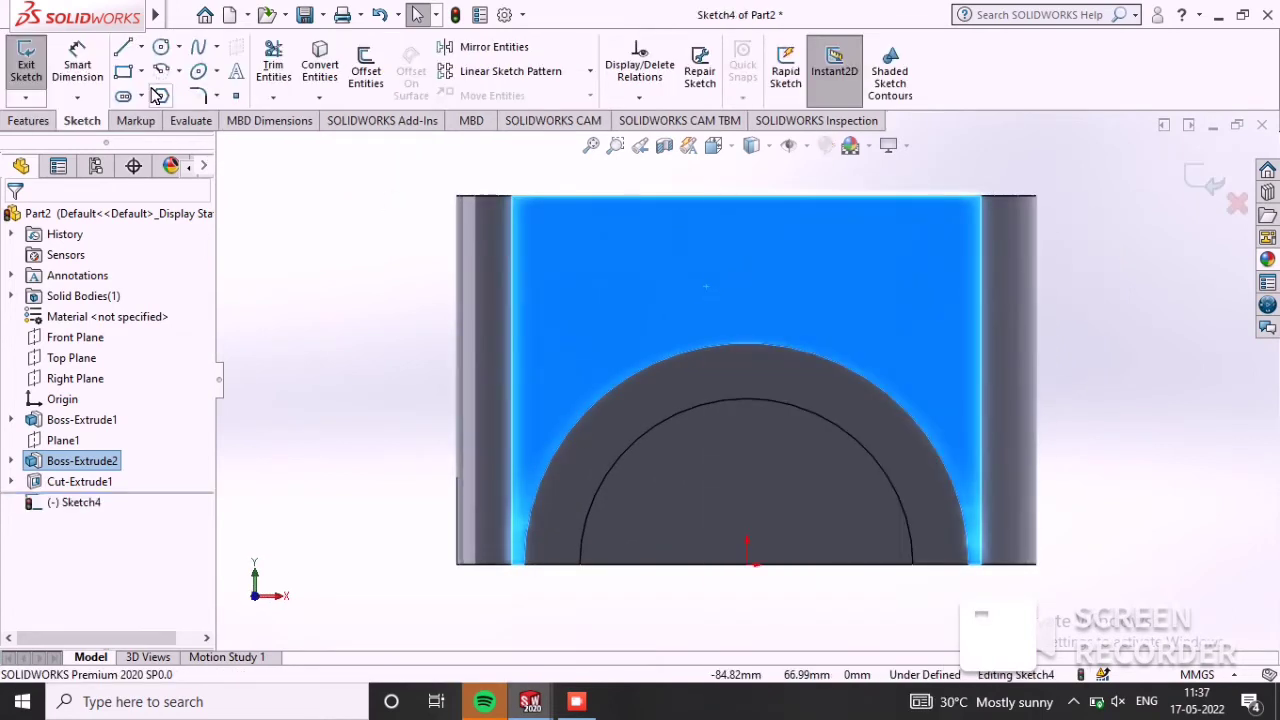
{"action": "left_click", "coordinate": [122, 57]}
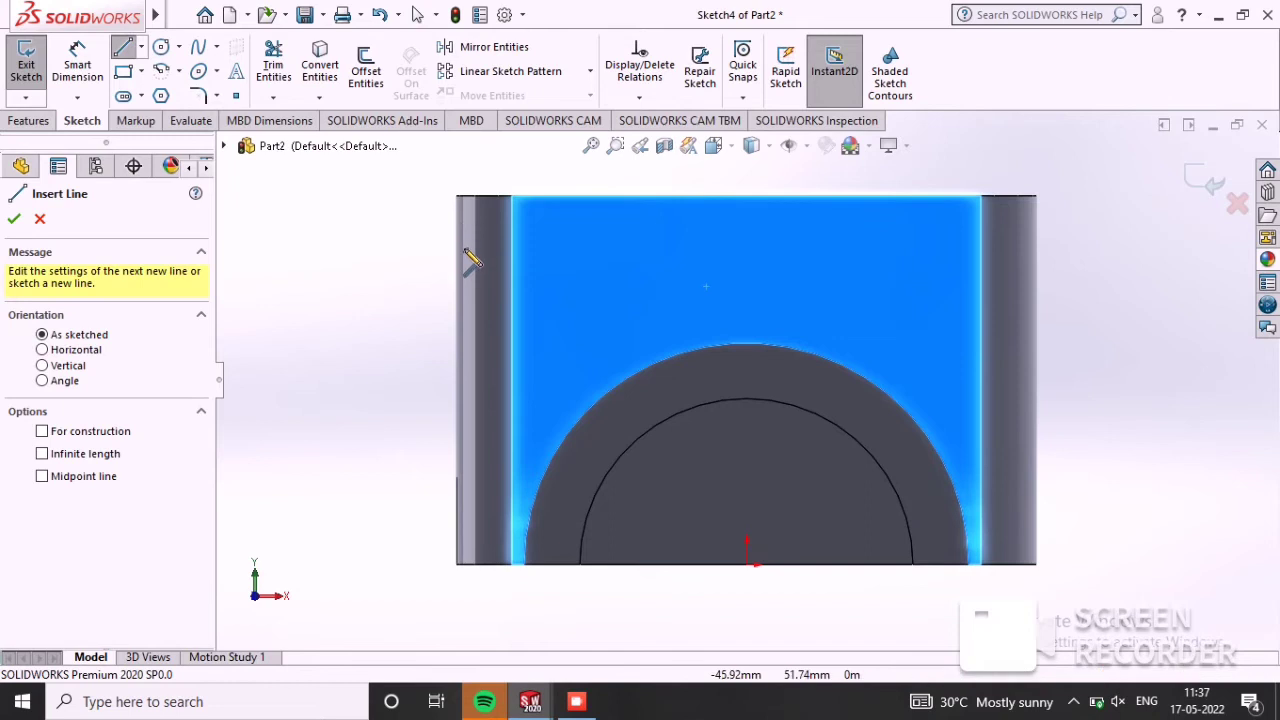
{"action": "left_click", "coordinate": [456, 309]}
{"action": "left_click", "coordinate": [456, 197]}
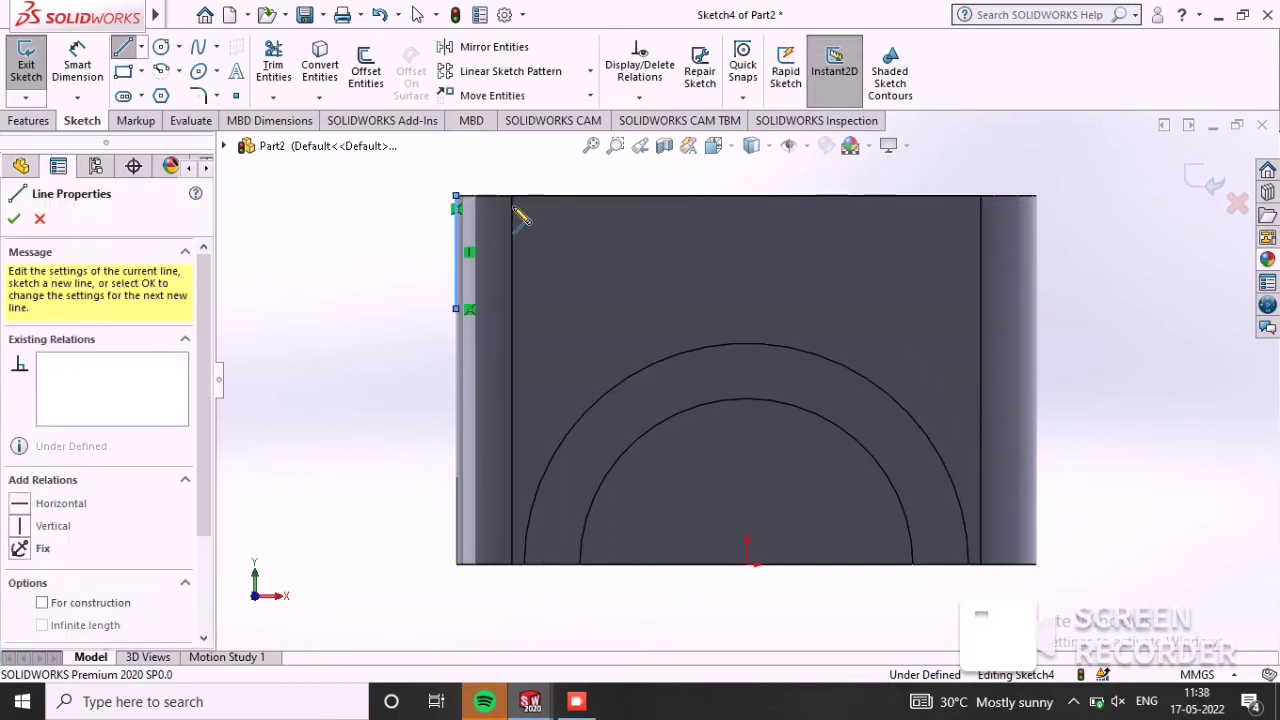
{"action": "scroll", "coordinate": [560, 226], "scroll_direction": "down", "scroll_amount": 3}
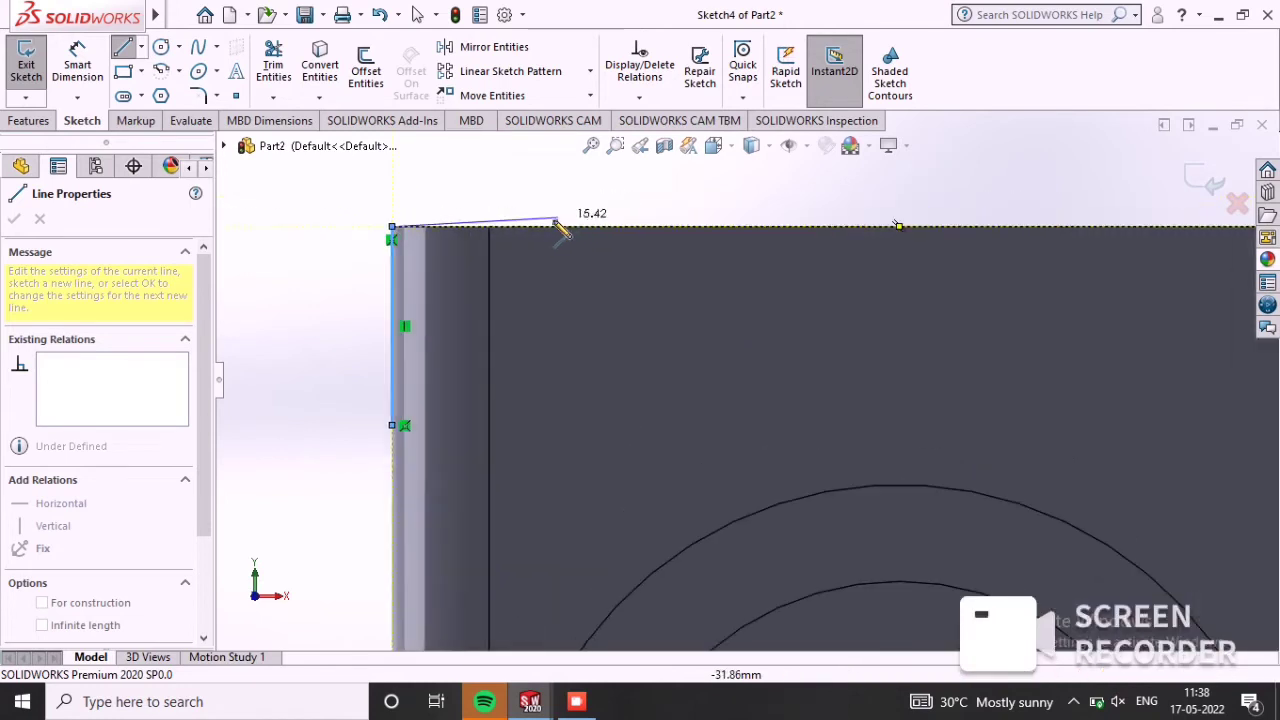
{"action": "left_click", "coordinate": [571, 228]}
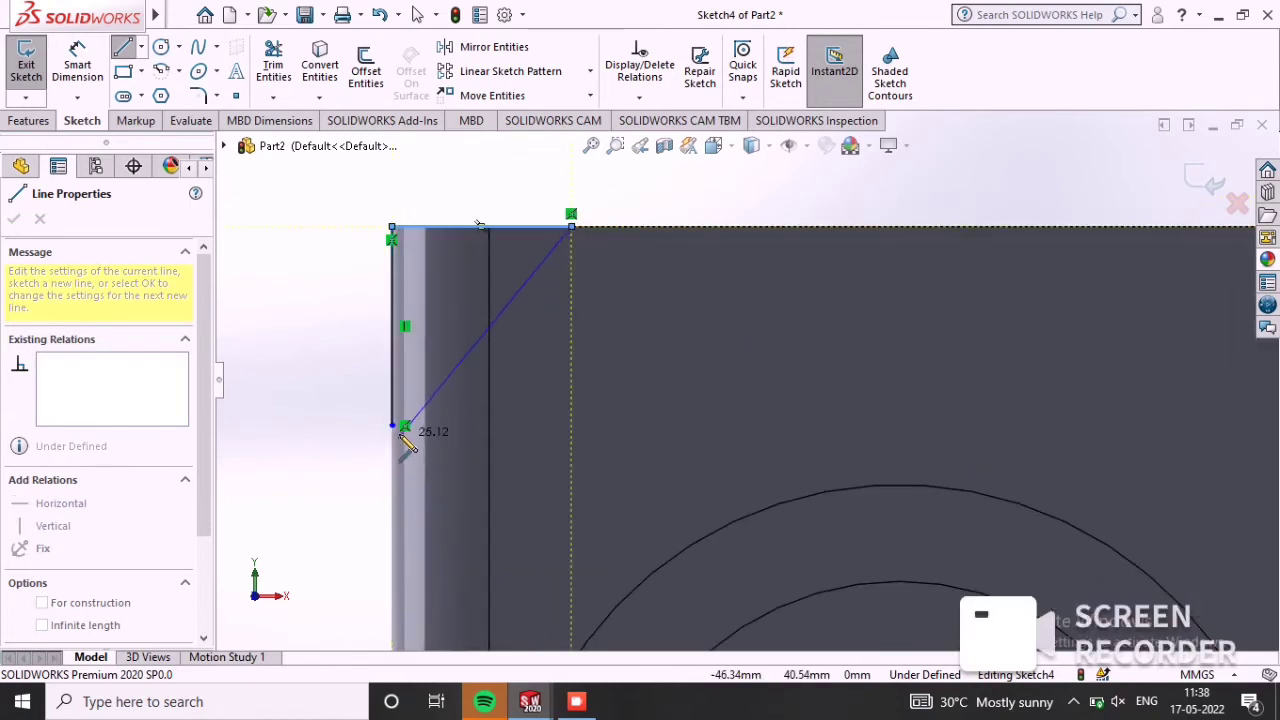
{"action": "double_click", "coordinate": [393, 425]}
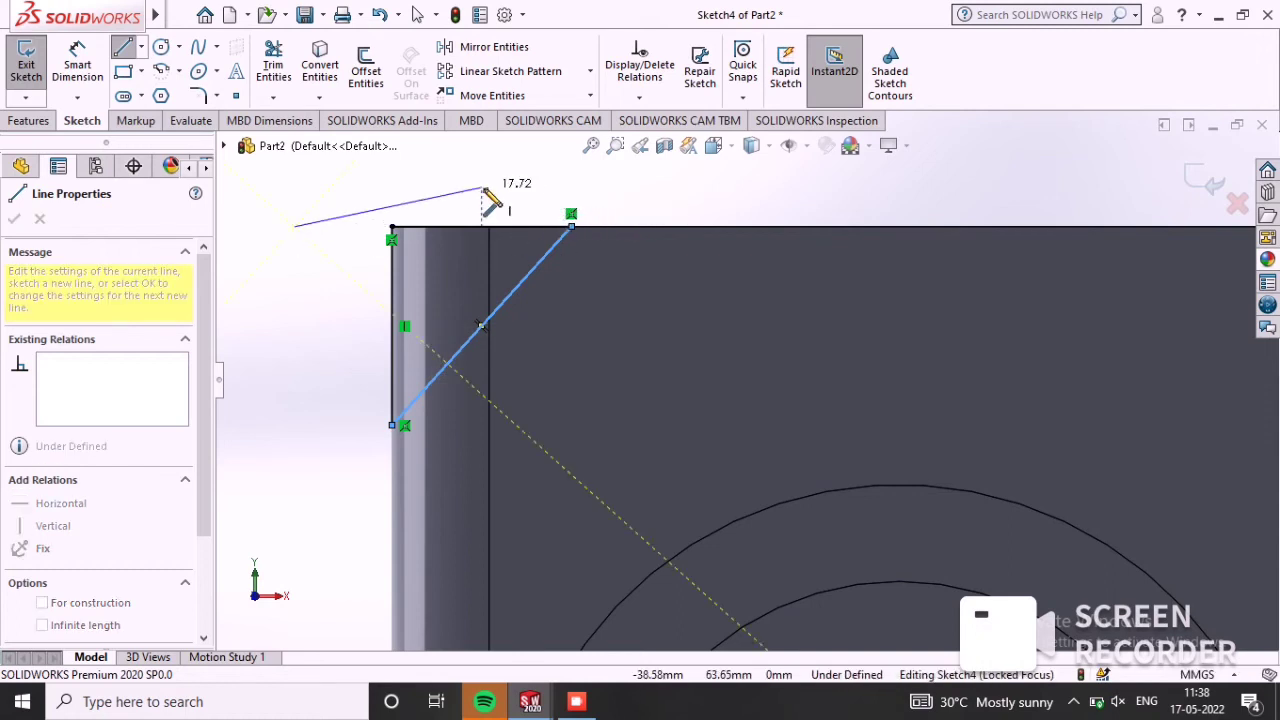
{"action": "key", "text": "Escape"}
{"action": "scroll", "coordinate": [480, 245], "scroll_direction": "up", "scroll_amount": 2}
{"action": "scroll", "coordinate": [657, 394], "scroll_direction": "up", "scroll_amount": 2}
{"action": "scroll", "coordinate": [657, 394], "scroll_direction": "up", "scroll_amount": 1}
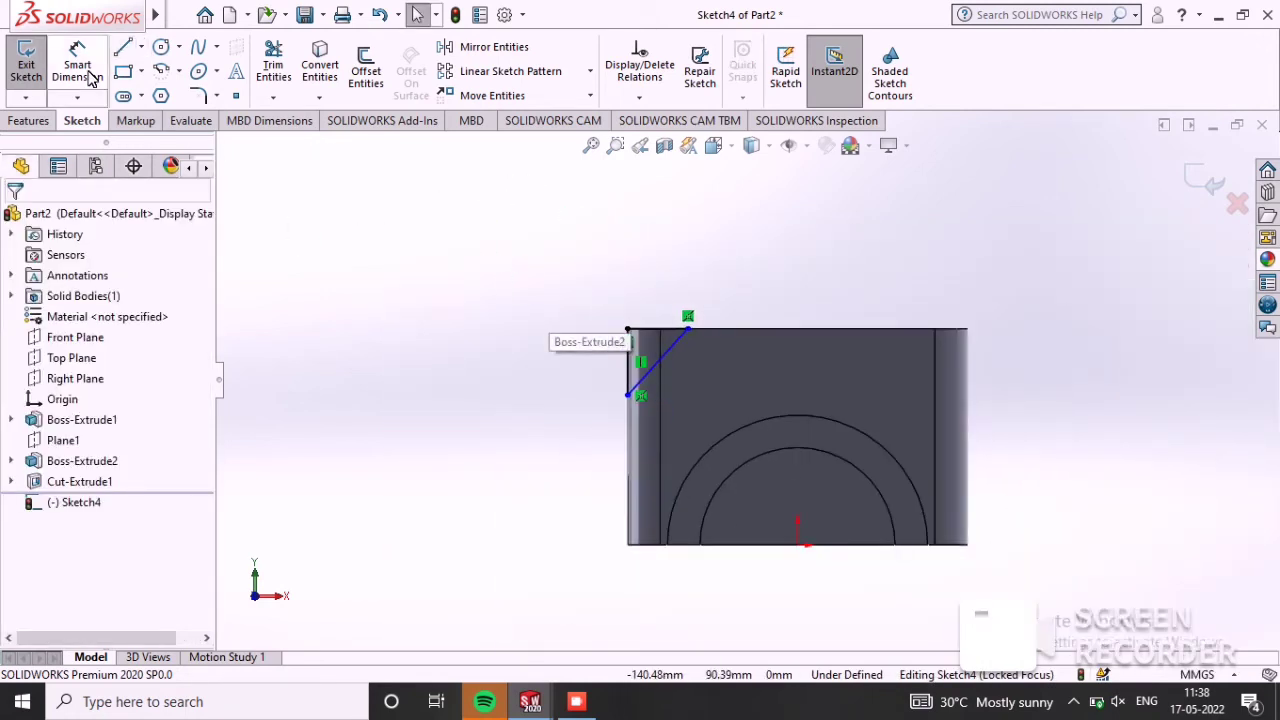
Step: Draw a vertical construction centerline upward from the origin
{"action": "left_click", "coordinate": [141, 47]}
{"action": "left_click", "coordinate": [160, 93]}
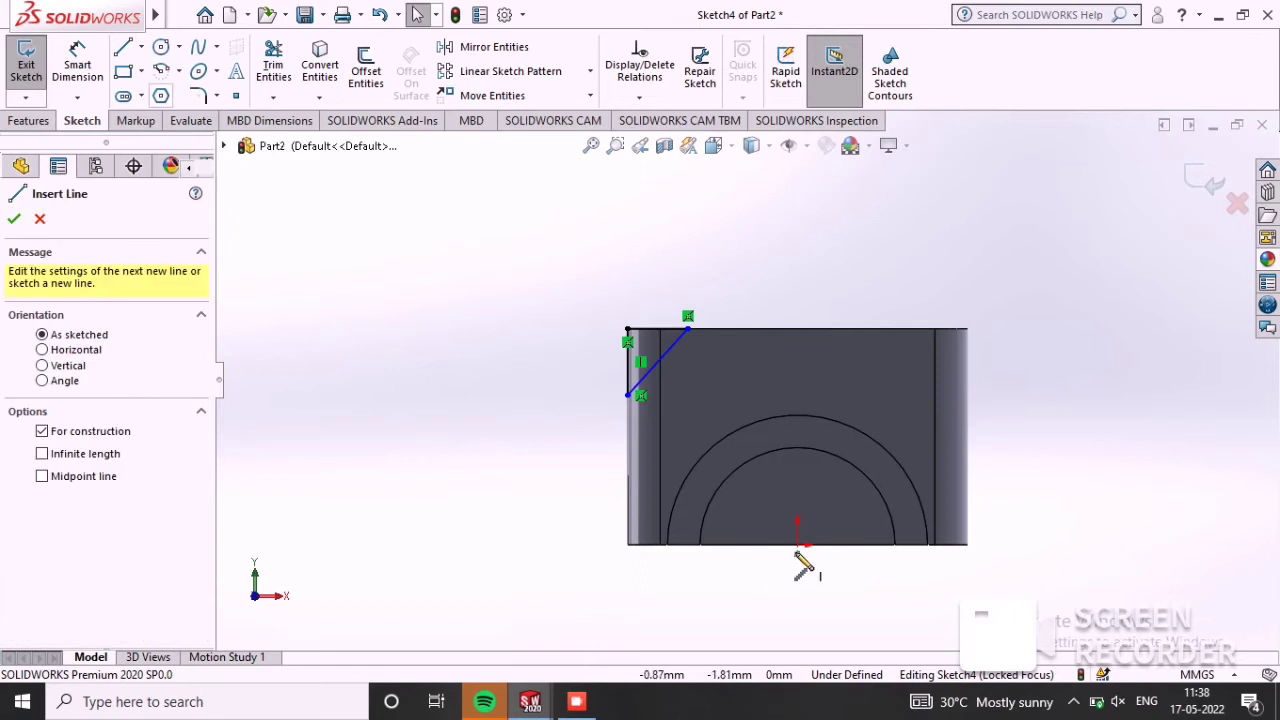
{"action": "left_click", "coordinate": [797, 544]}
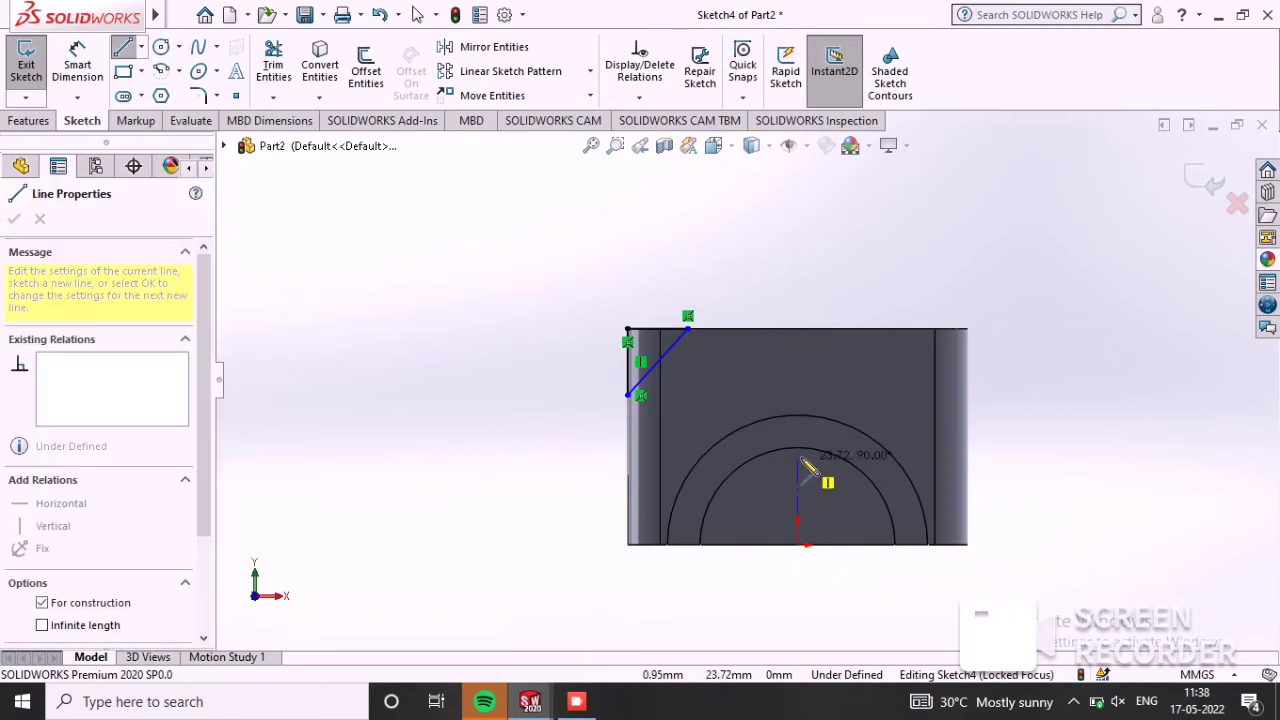
{"action": "left_click", "coordinate": [797, 395]}
{"action": "right_click", "coordinate": [806, 271]}
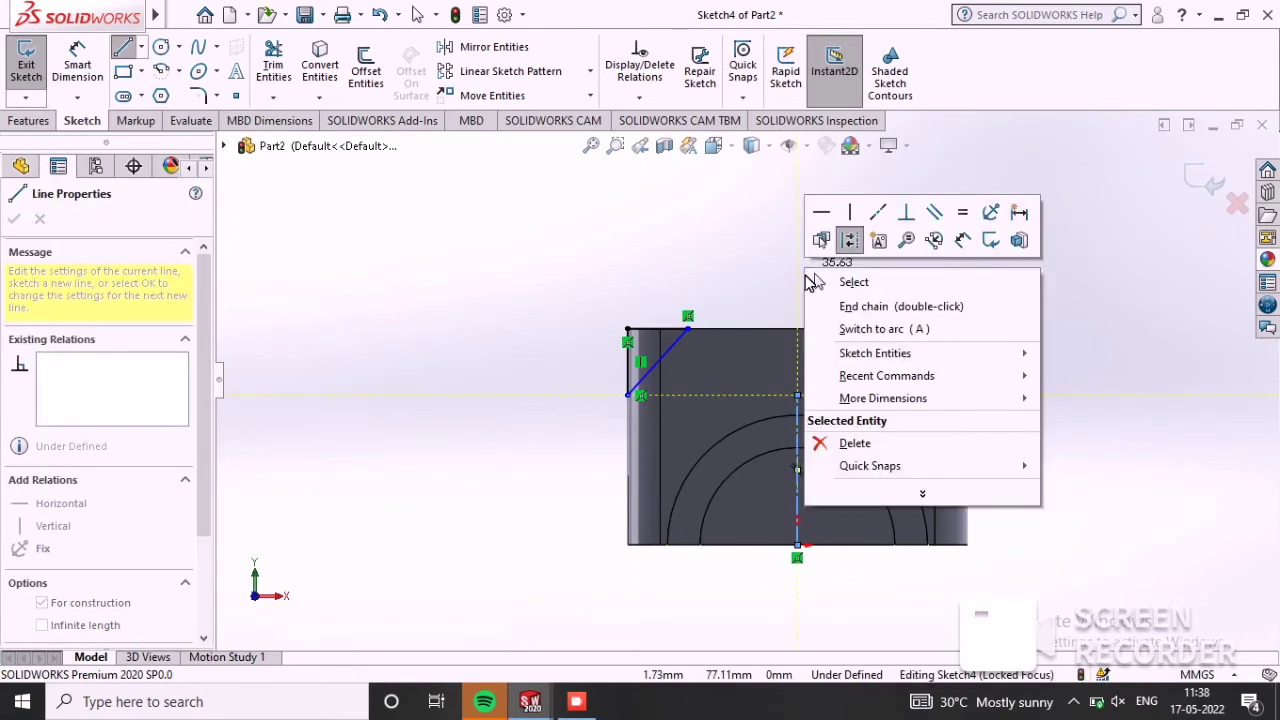
{"action": "left_click", "coordinate": [873, 287]}
Step: Mirror the top-left corner lines across the centerline onto the top-right corner
{"action": "scroll", "coordinate": [1000, 474], "scroll_direction": "down", "scroll_amount": 3}
{"action": "scroll", "coordinate": [1009, 286], "scroll_direction": "up", "scroll_amount": 2}
{"action": "left_click_drag", "start_coordinate": [933, 231], "coordinate": [580, 423]}
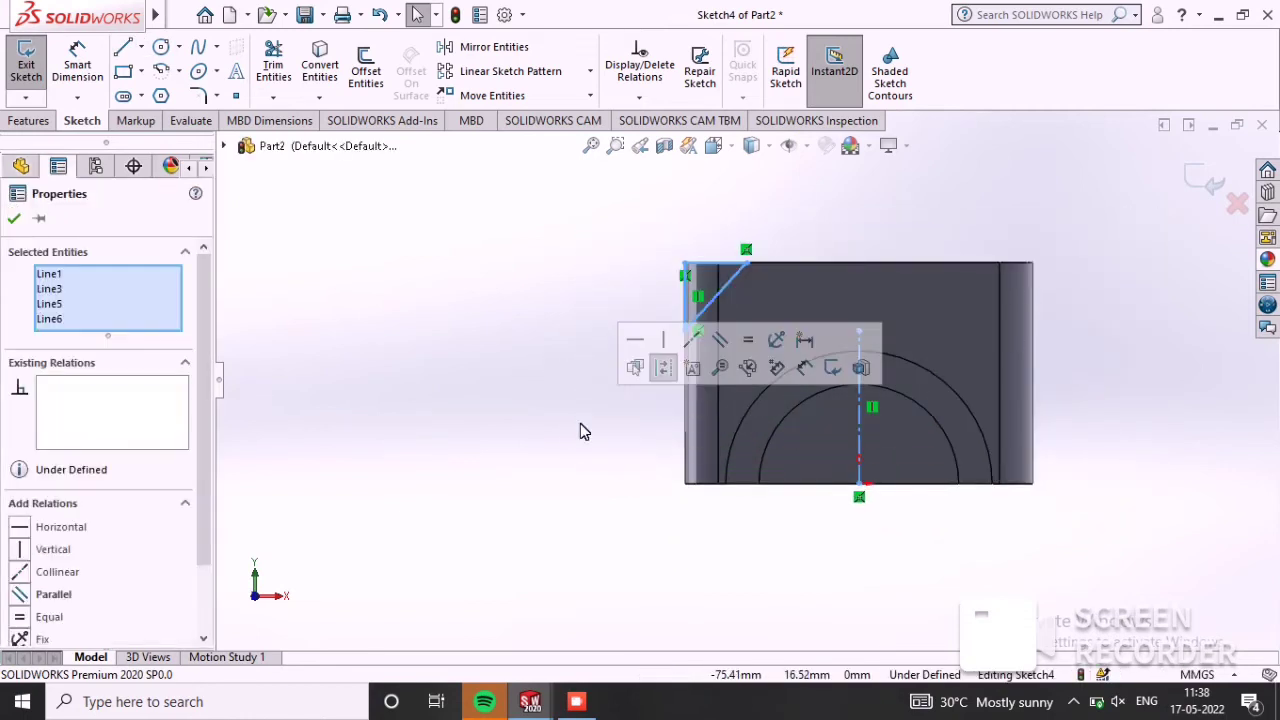
{"action": "left_click", "coordinate": [556, 50]}
{"action": "scroll", "coordinate": [701, 290], "scroll_direction": "down", "scroll_amount": 2}
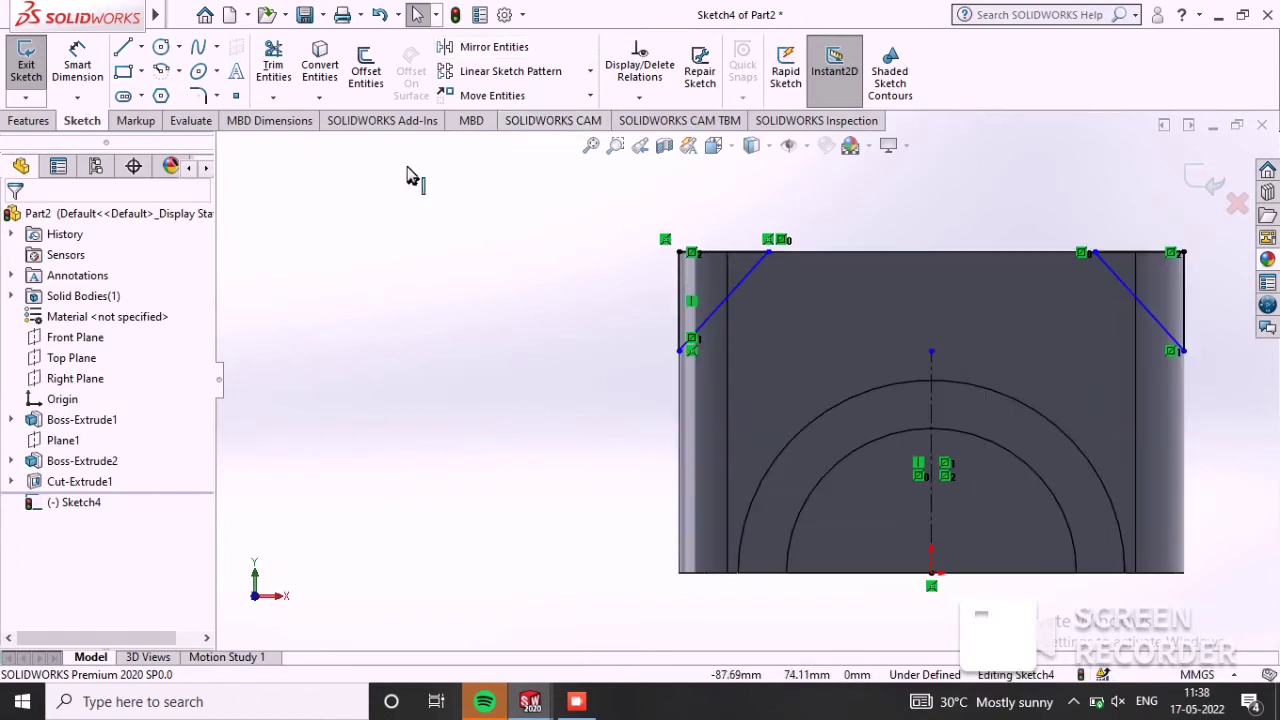
{"action": "left_click", "coordinate": [85, 66]}
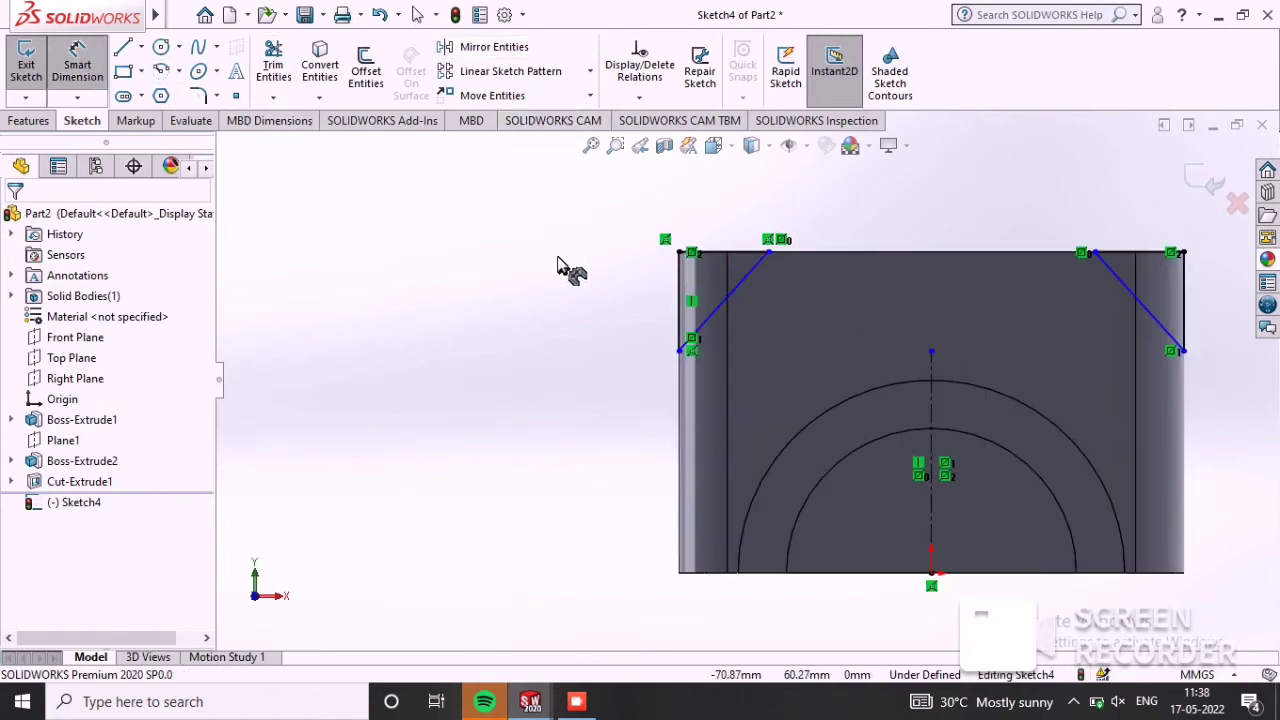
Step: Dimension the corner lines: 20 mm for the left vertical line, 25 mm for the top line
{"action": "left_click", "coordinate": [688, 295]}
{"action": "left_click", "coordinate": [436, 285]}
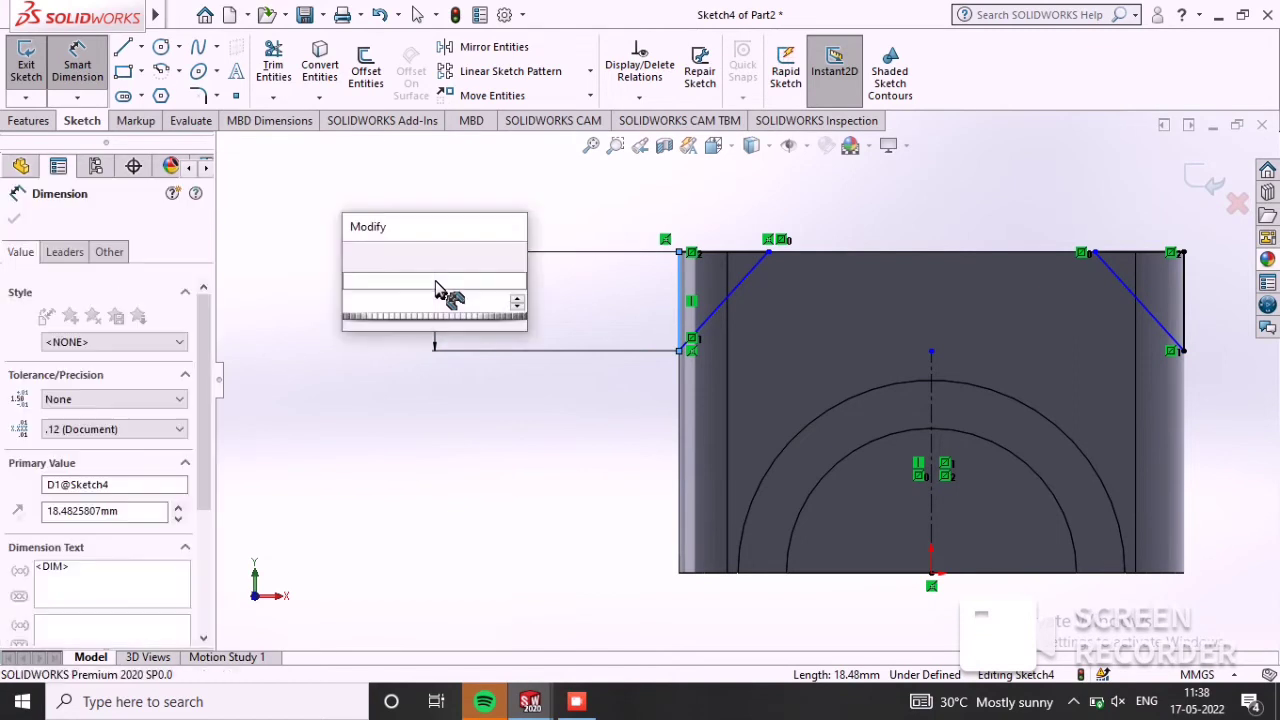
{"action": "type", "text": "20"}
{"action": "key", "text": "Return"}
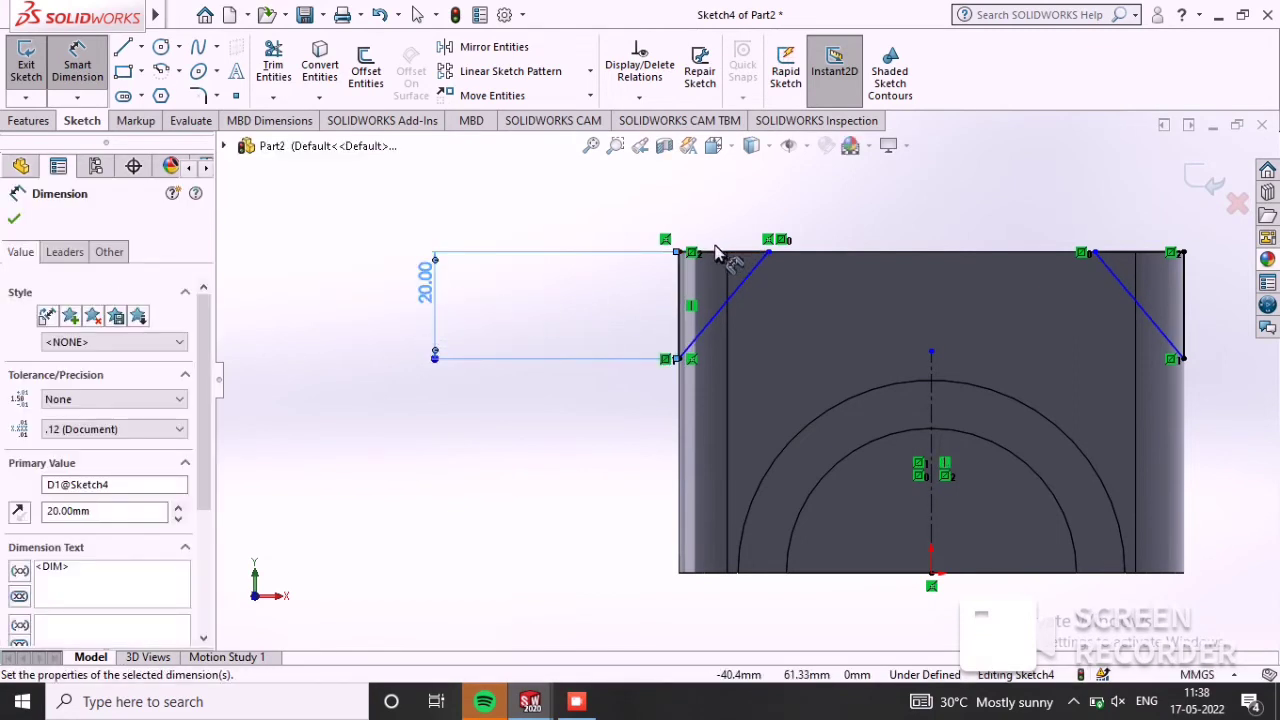
{"action": "left_click", "coordinate": [724, 253]}
{"action": "left_click", "coordinate": [716, 187]}
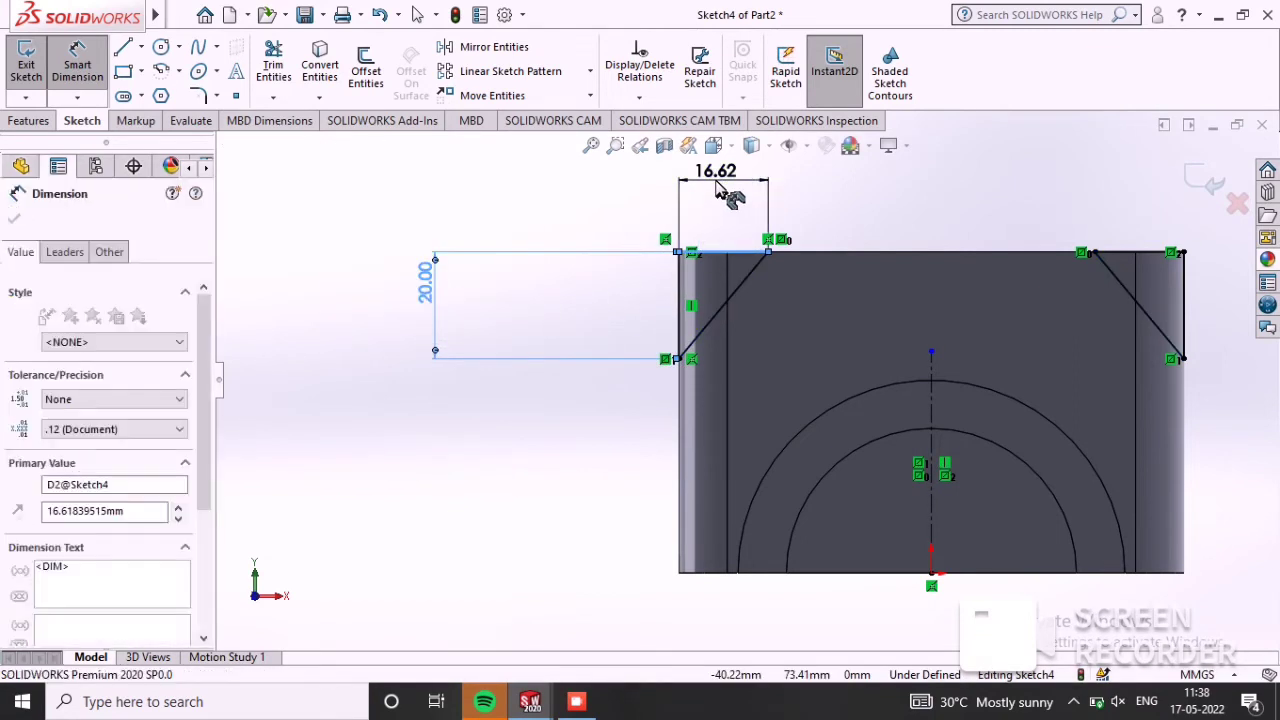
{"action": "type", "text": "25"}
{"action": "key", "text": "Return"}
{"action": "scroll", "coordinate": [680, 330], "scroll_direction": "up", "scroll_amount": 3}
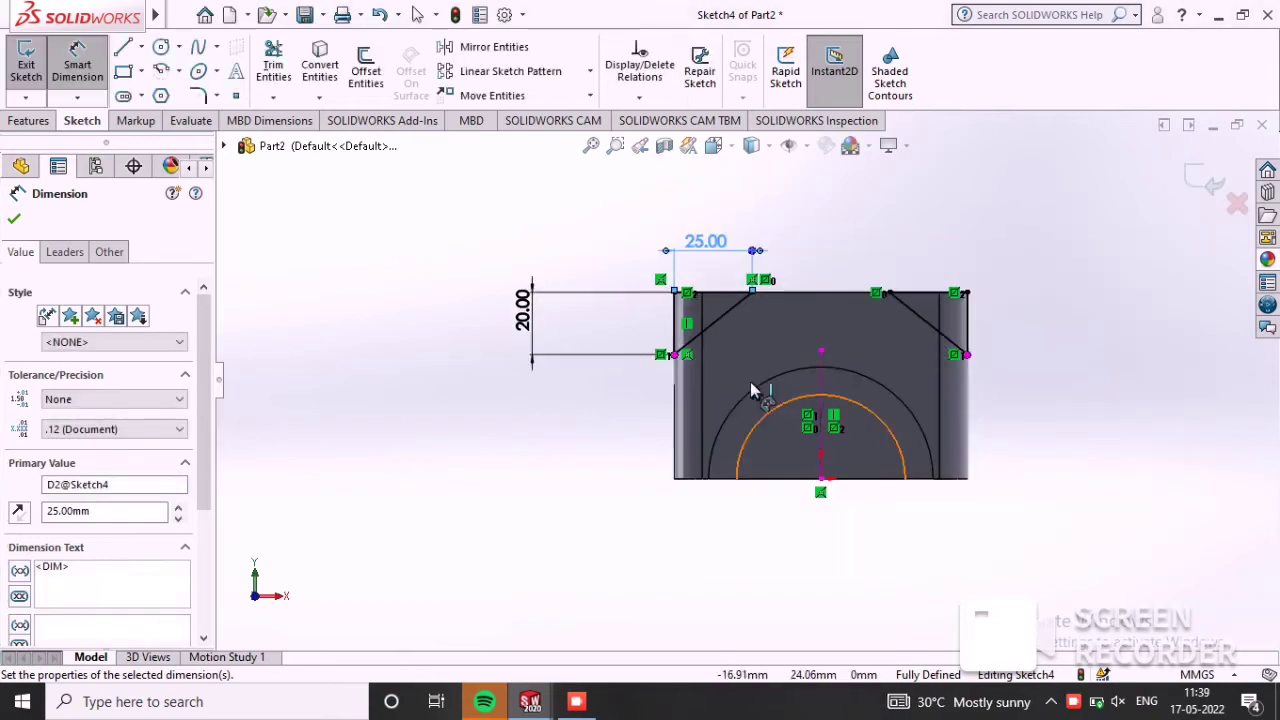
{"action": "scroll", "coordinate": [780, 357], "scroll_direction": "down", "scroll_amount": 1}
{"action": "scroll", "coordinate": [780, 357], "scroll_direction": "down", "scroll_amount": 1}
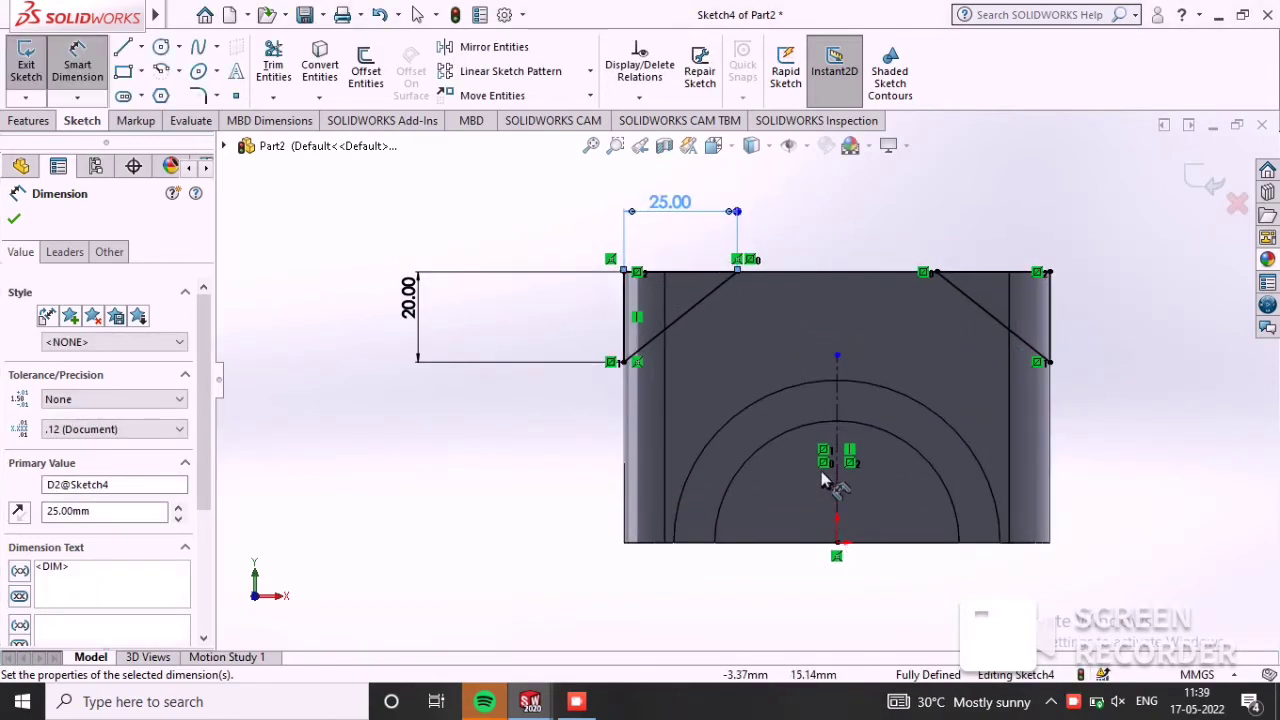
{"action": "scroll", "coordinate": [805, 350], "scroll_direction": "up", "scroll_amount": 2}
{"action": "scroll", "coordinate": [852, 460], "scroll_direction": "down", "scroll_amount": 1}
{"action": "scroll", "coordinate": [790, 425], "scroll_direction": "down", "scroll_amount": 1}
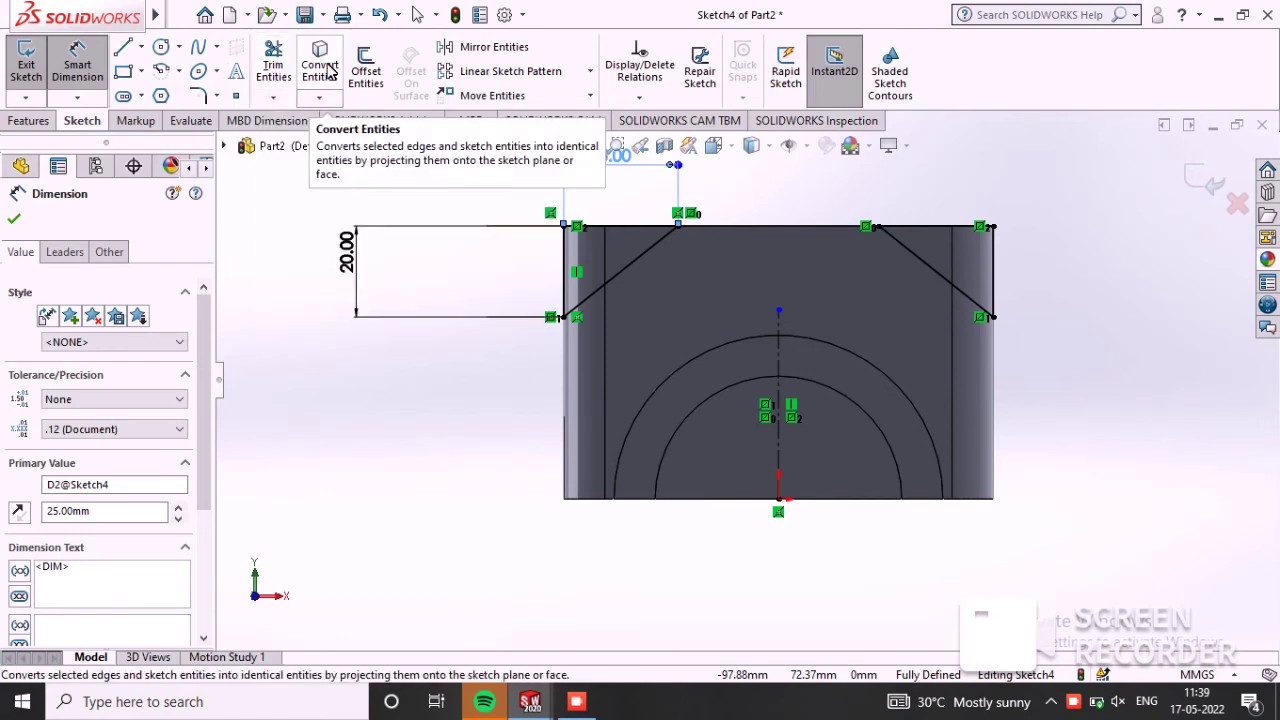
Step: Project the inner arch face edges into the sketch, then cut both corner triangles Through All
{"action": "left_click", "coordinate": [727, 444]}
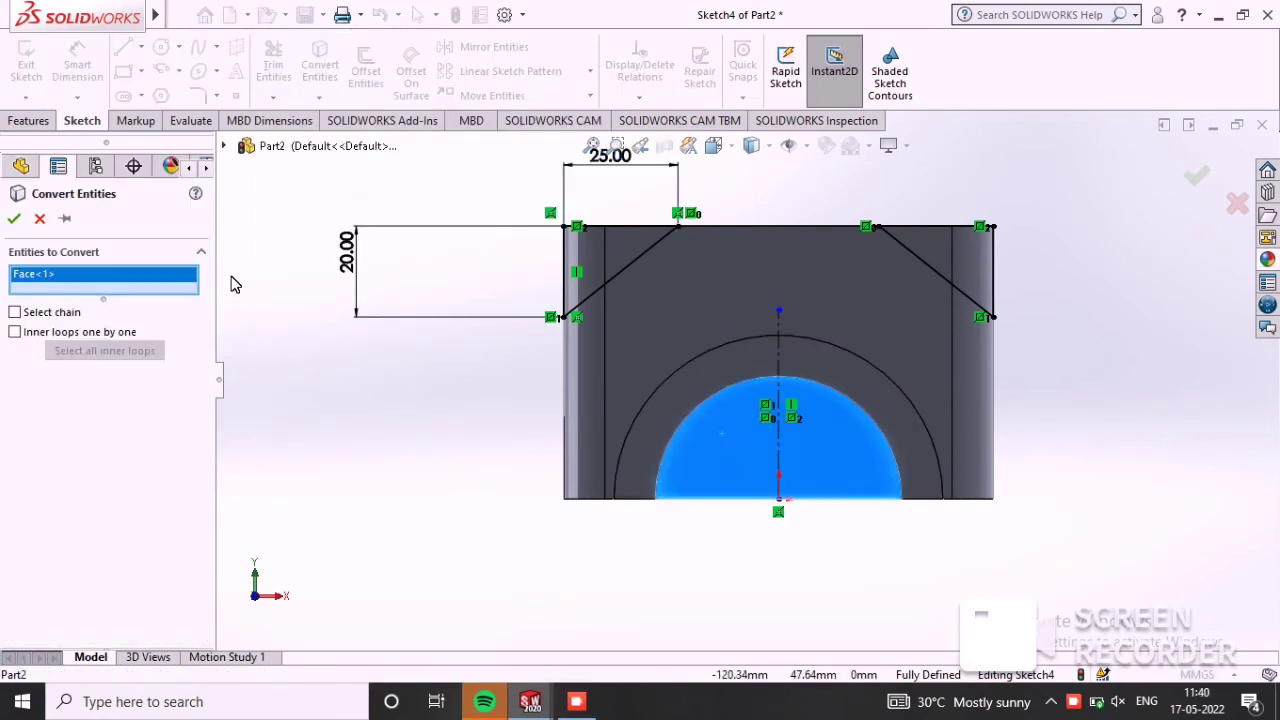
{"action": "left_click", "coordinate": [14, 219]}
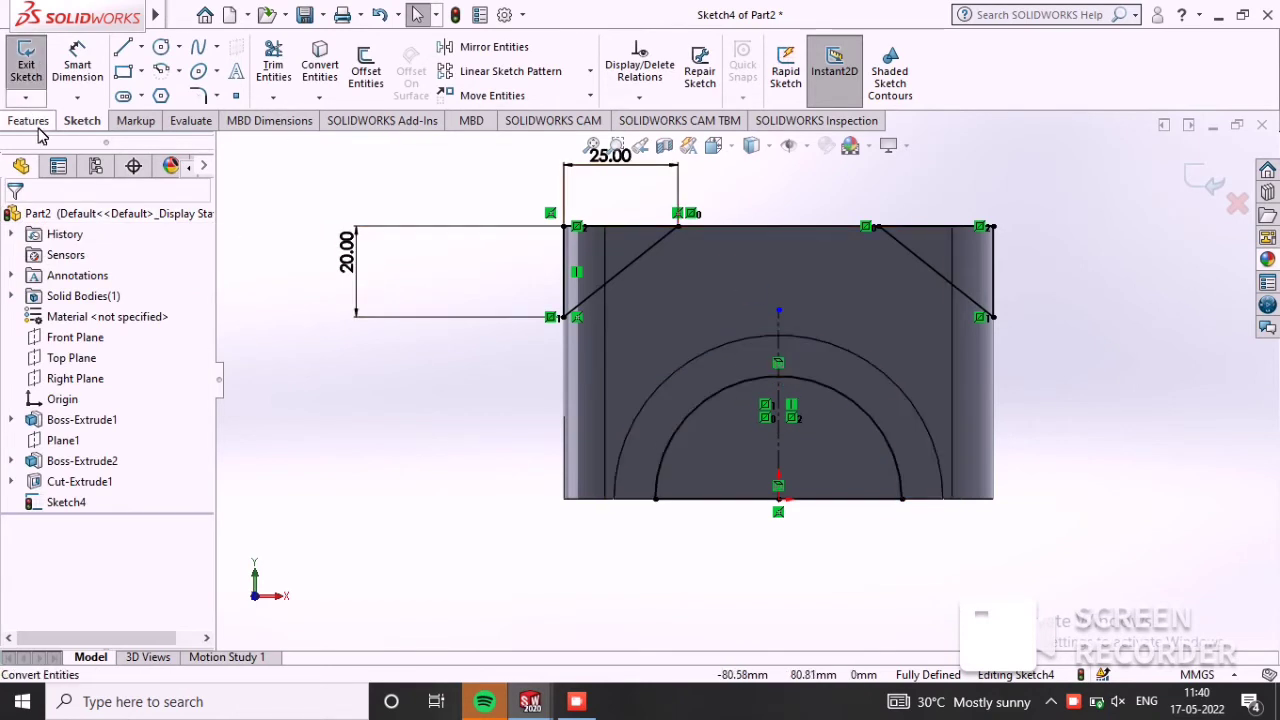
{"action": "left_click", "coordinate": [33, 121]}
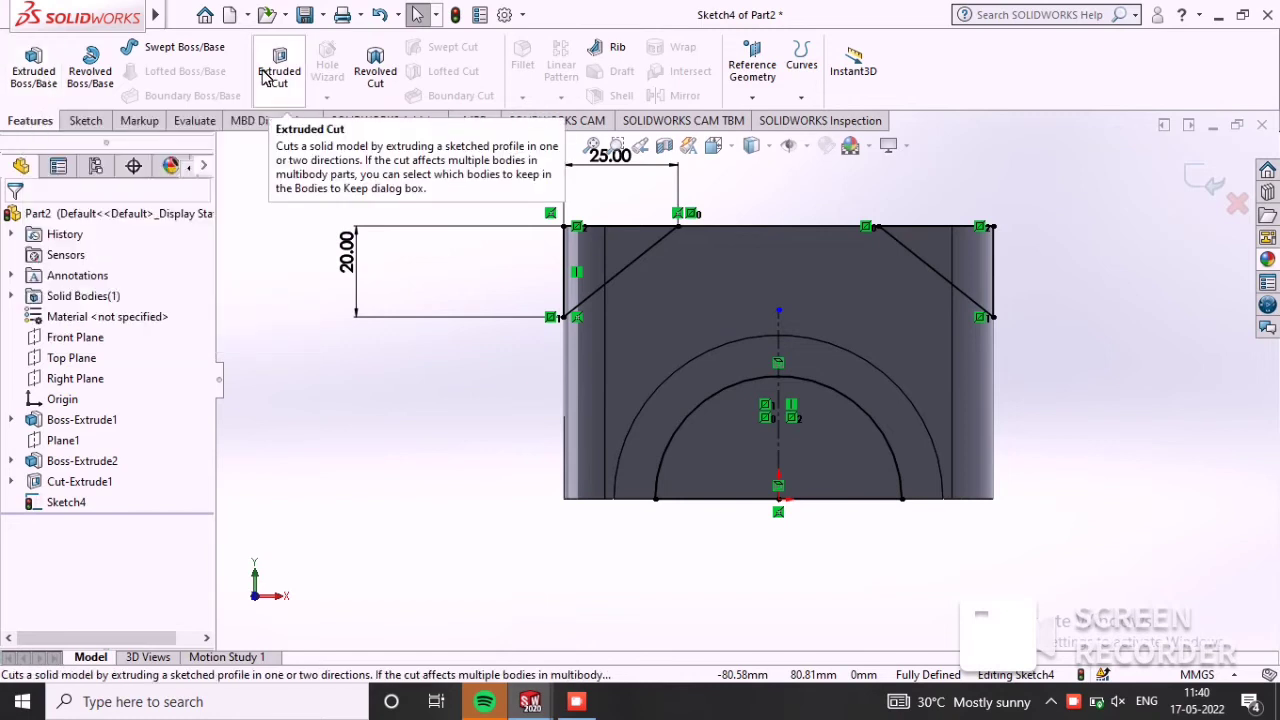
{"action": "left_click", "coordinate": [279, 65]}
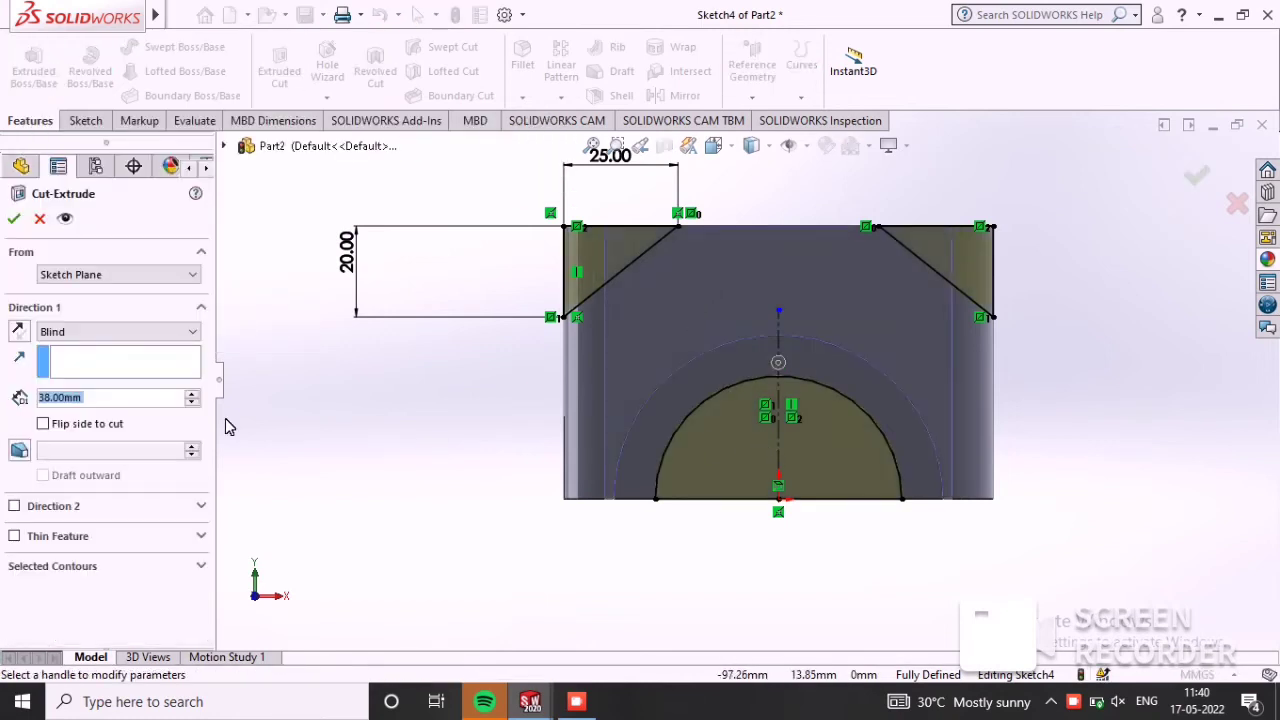
{"action": "left_click", "coordinate": [117, 334]}
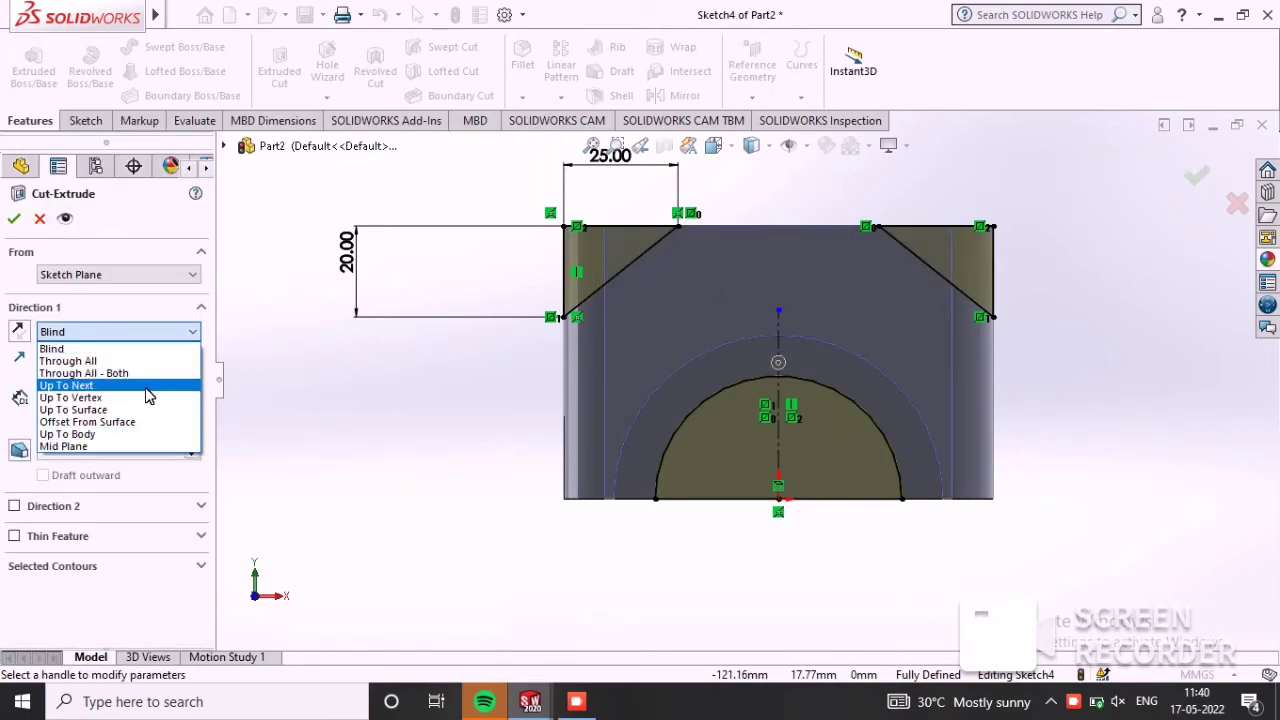
{"action": "left_click", "coordinate": [147, 362]}
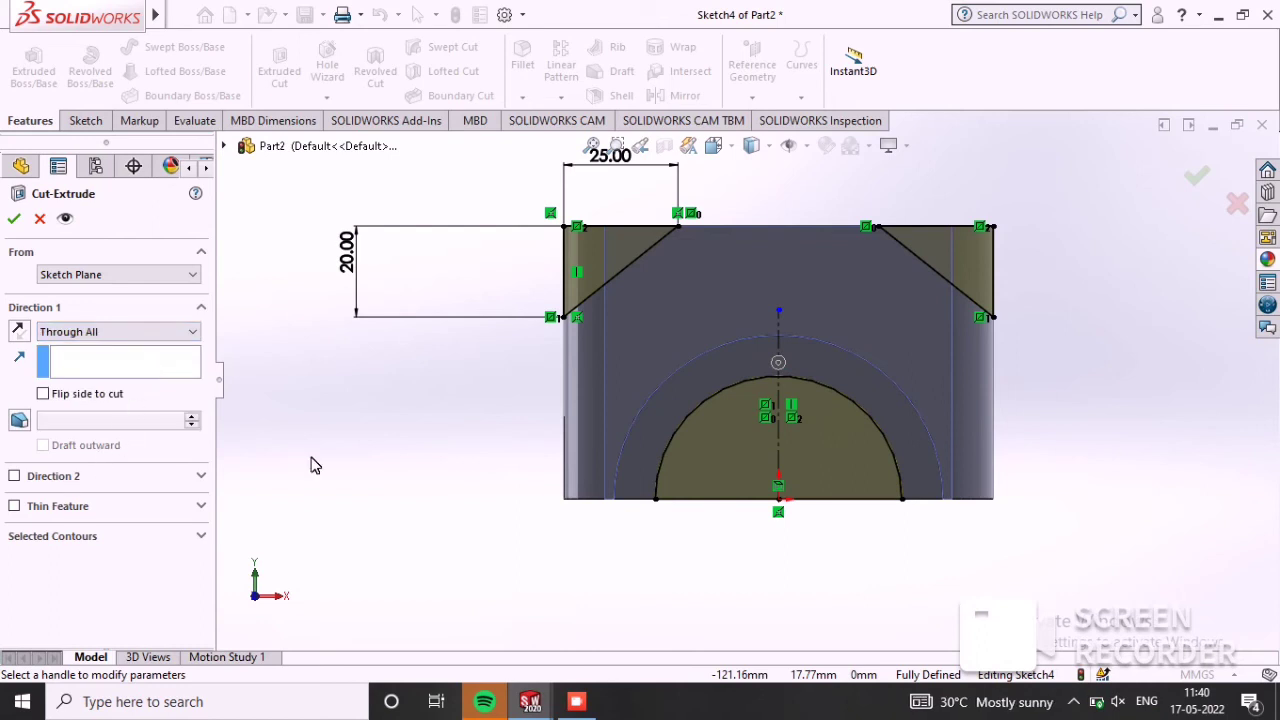
{"action": "left_click", "coordinate": [15, 219]}
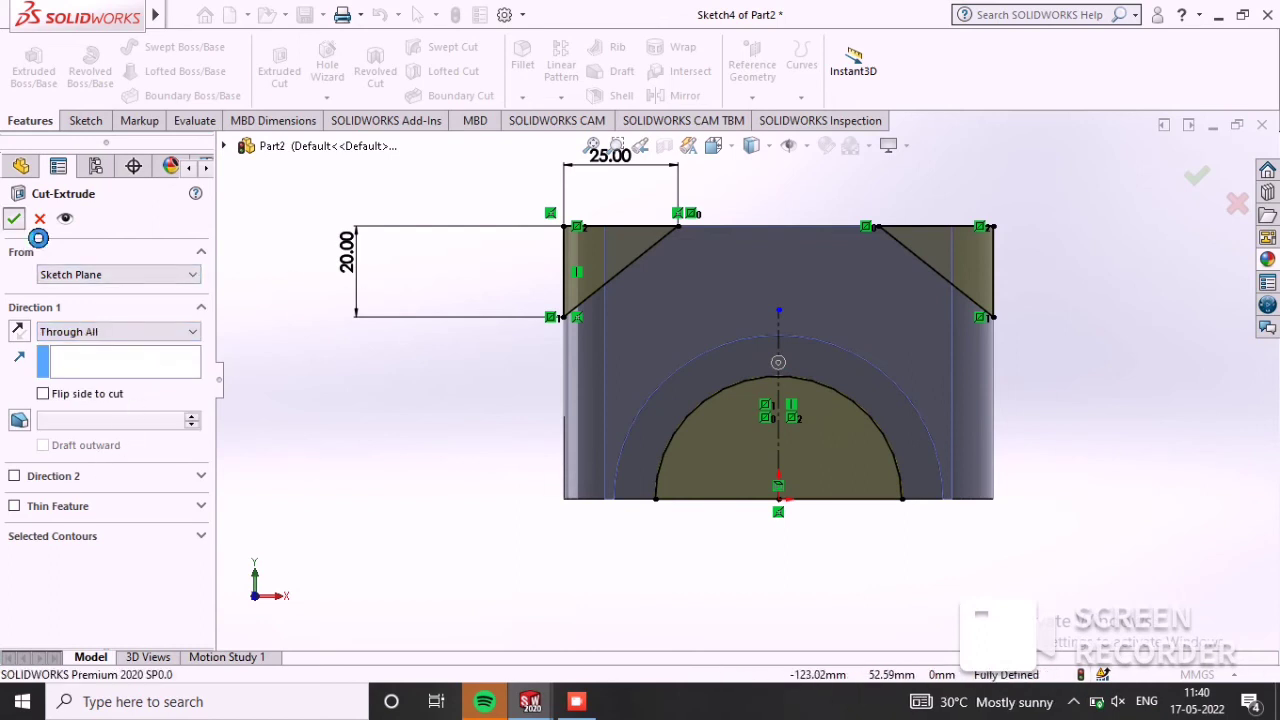
Step: Fillet the left and right vertical chamfer-corner edges with a 10 mm radius
{"action": "key", "text": "z"}
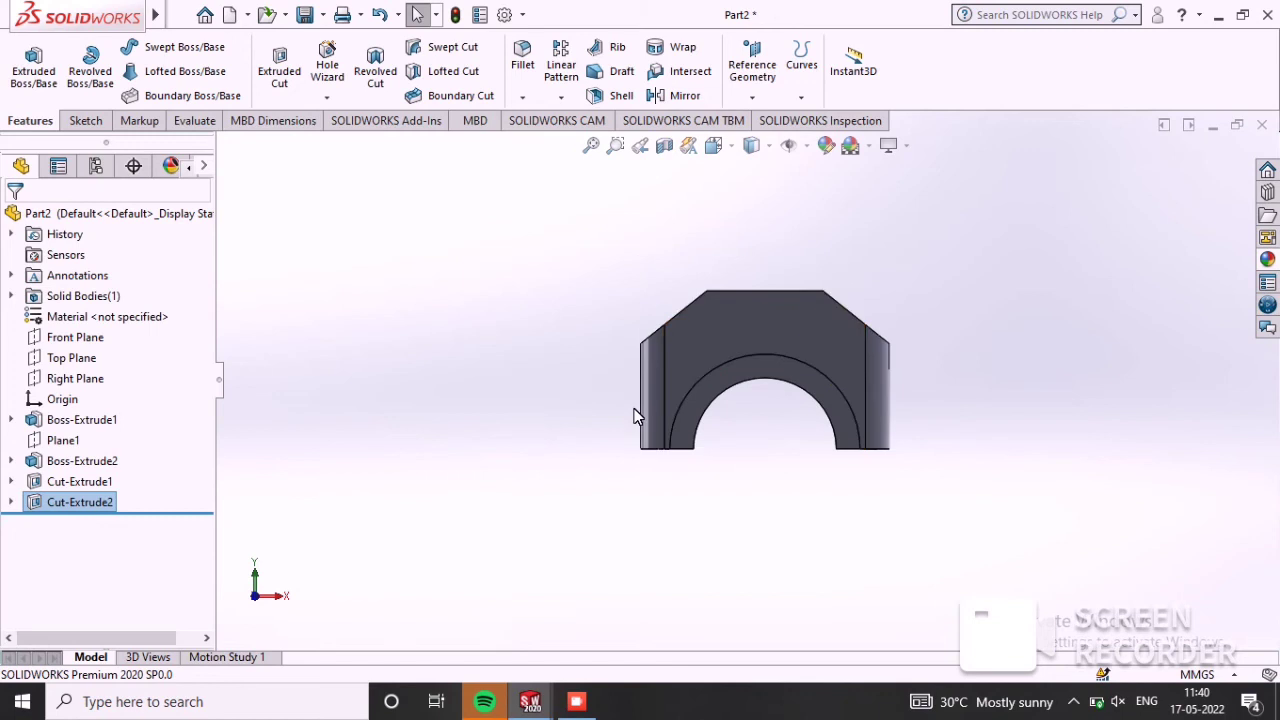
{"action": "key", "text": "z"}
{"action": "key", "text": "shift+z"}
{"action": "mouse_move", "coordinate": [677, 397]}
{"action": "middle_mouse_down"}
{"action": "mouse_move", "coordinate": [646, 380]}
{"action": "mouse_move", "coordinate": [718, 470]}
{"action": "mouse_move", "coordinate": [632, 514]}
{"action": "mouse_move", "coordinate": [627, 420]}
{"action": "middle_mouse_up"}
{"action": "scroll", "coordinate": [627, 420], "scroll_direction": "down", "scroll_amount": 3}
{"action": "scroll", "coordinate": [871, 200], "scroll_direction": "down", "scroll_amount": 3}
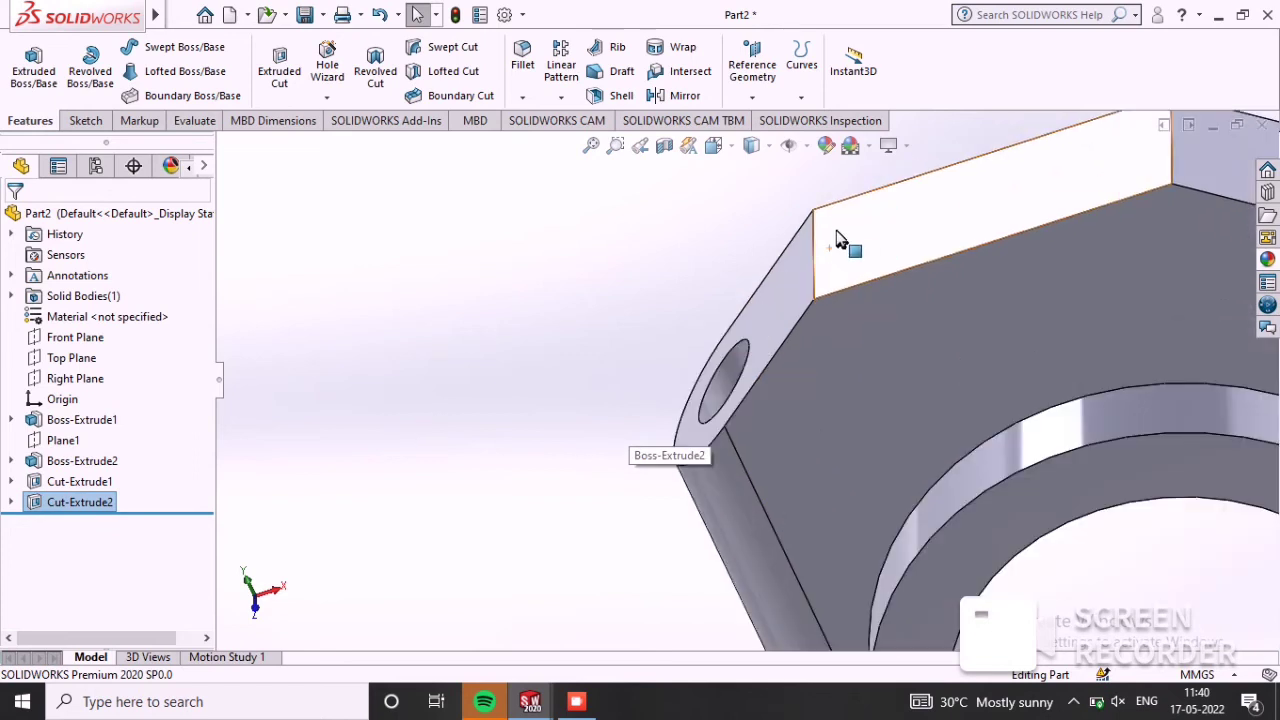
{"action": "left_click", "coordinate": [814, 260]}
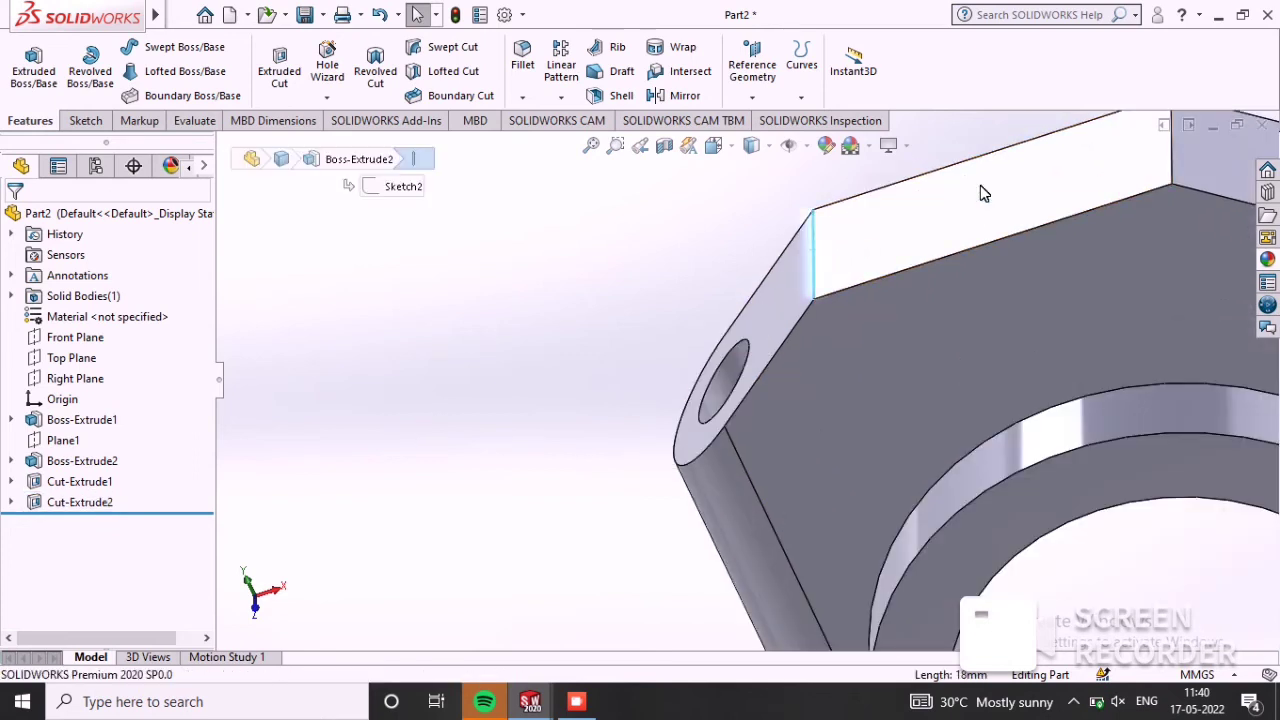
{"action": "key", "text": "ctrl+f"}
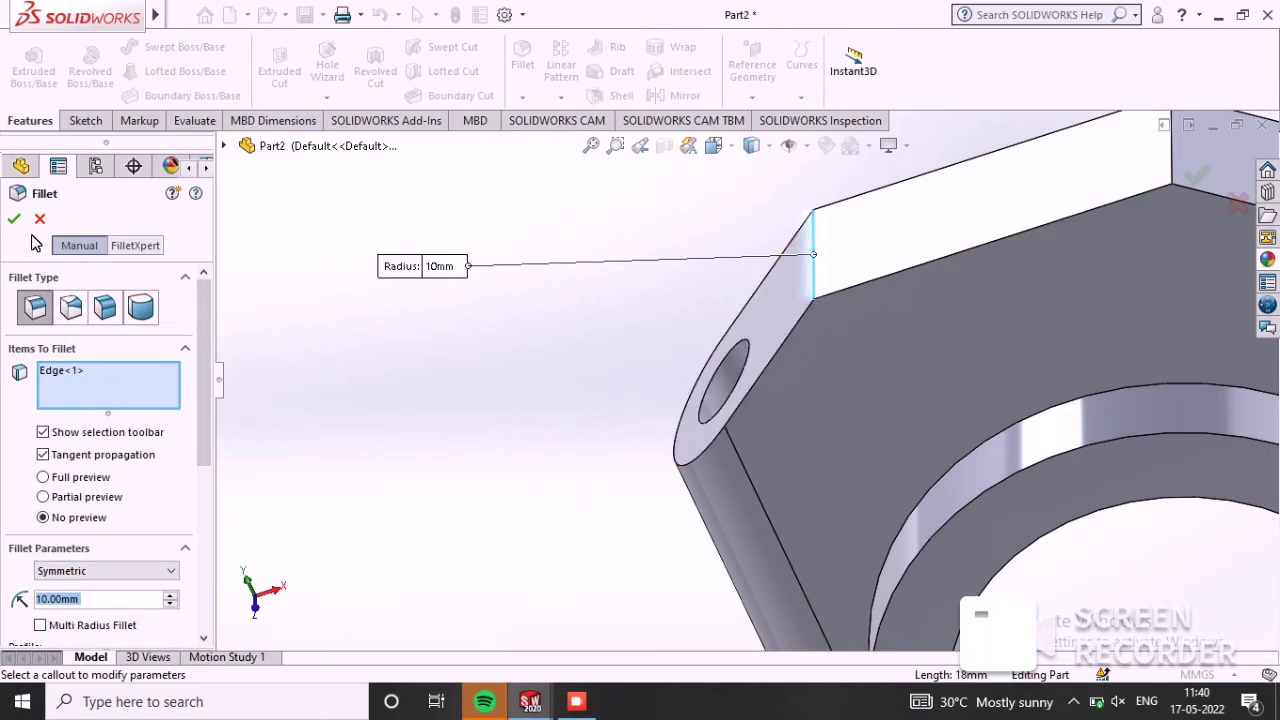
{"action": "key", "text": "Left"}
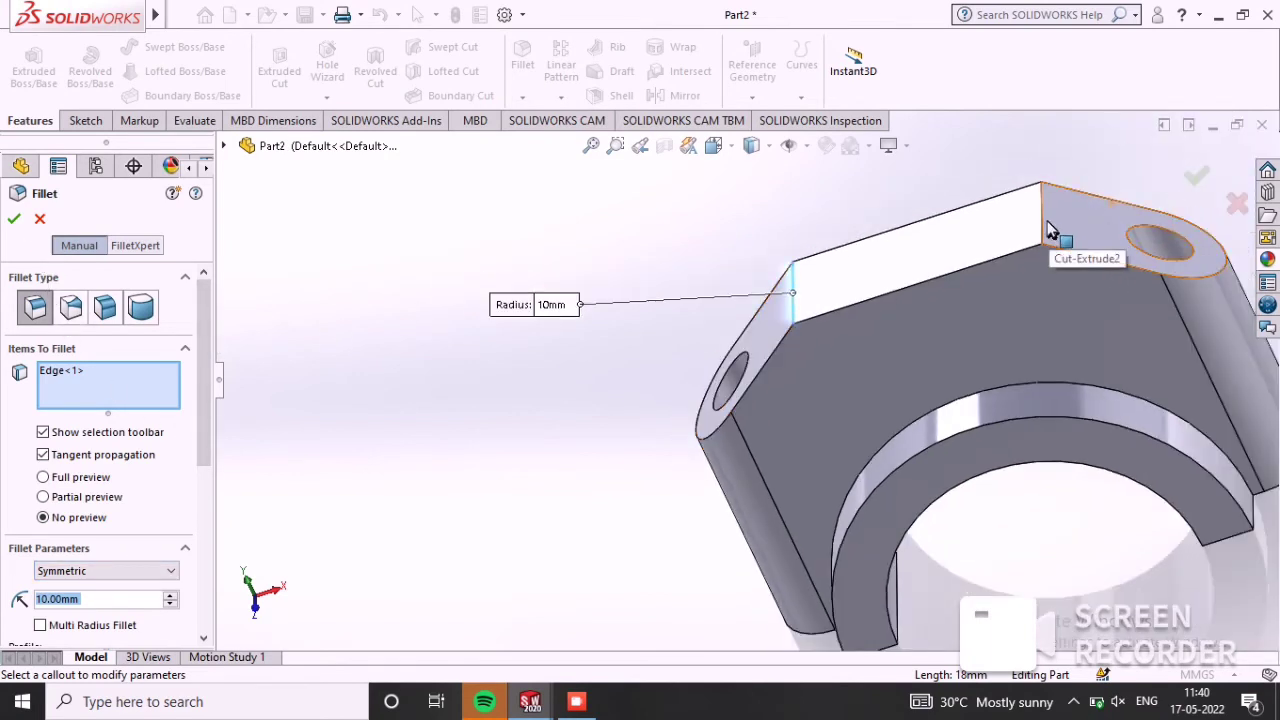
{"action": "left_click", "coordinate": [1045, 228]}
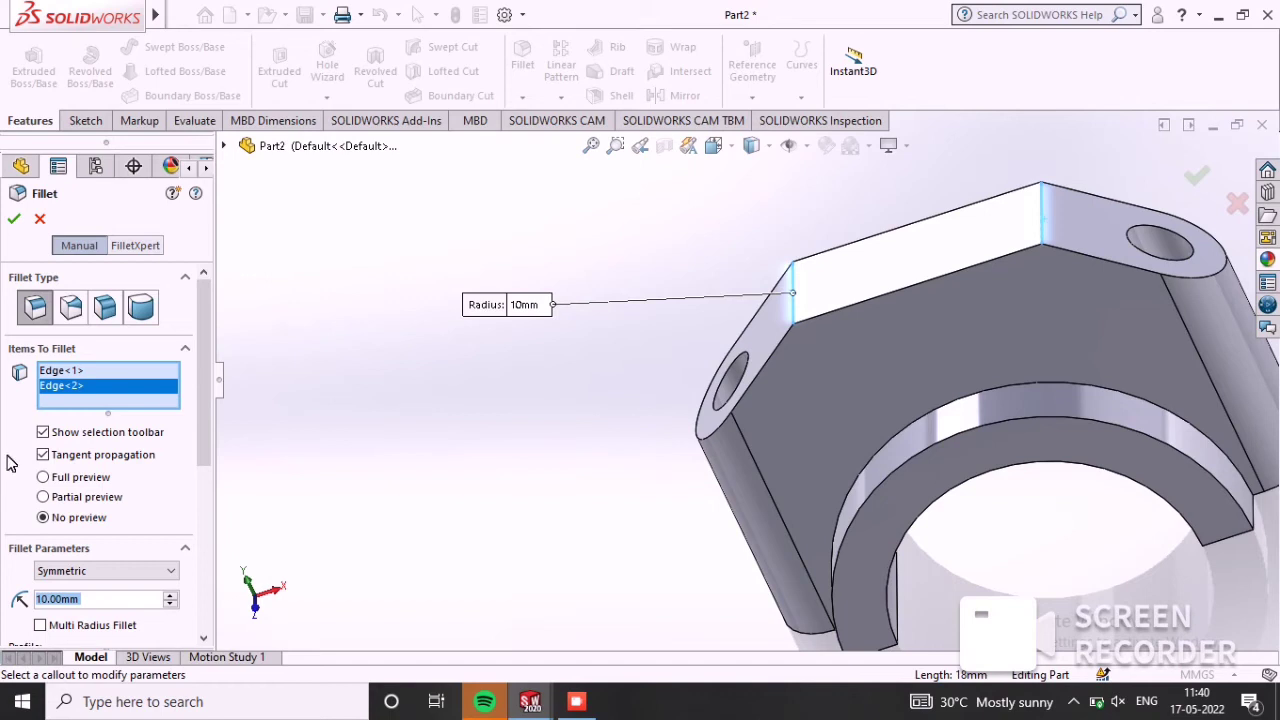
{"action": "left_click", "coordinate": [22, 220]}
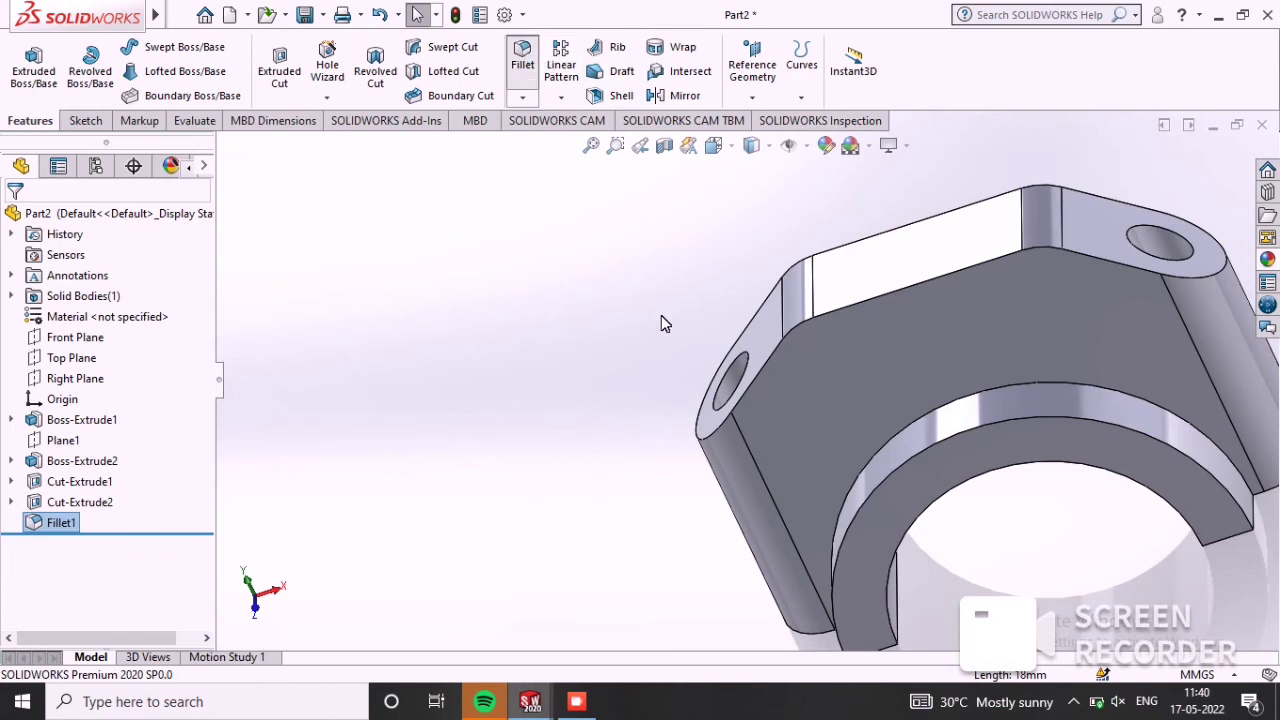
{"action": "key", "text": "Return"}
Step: Apply a 3 mm fillet to both arched cutout edges and the top outline edge chain
{"action": "type", "text": "3"}
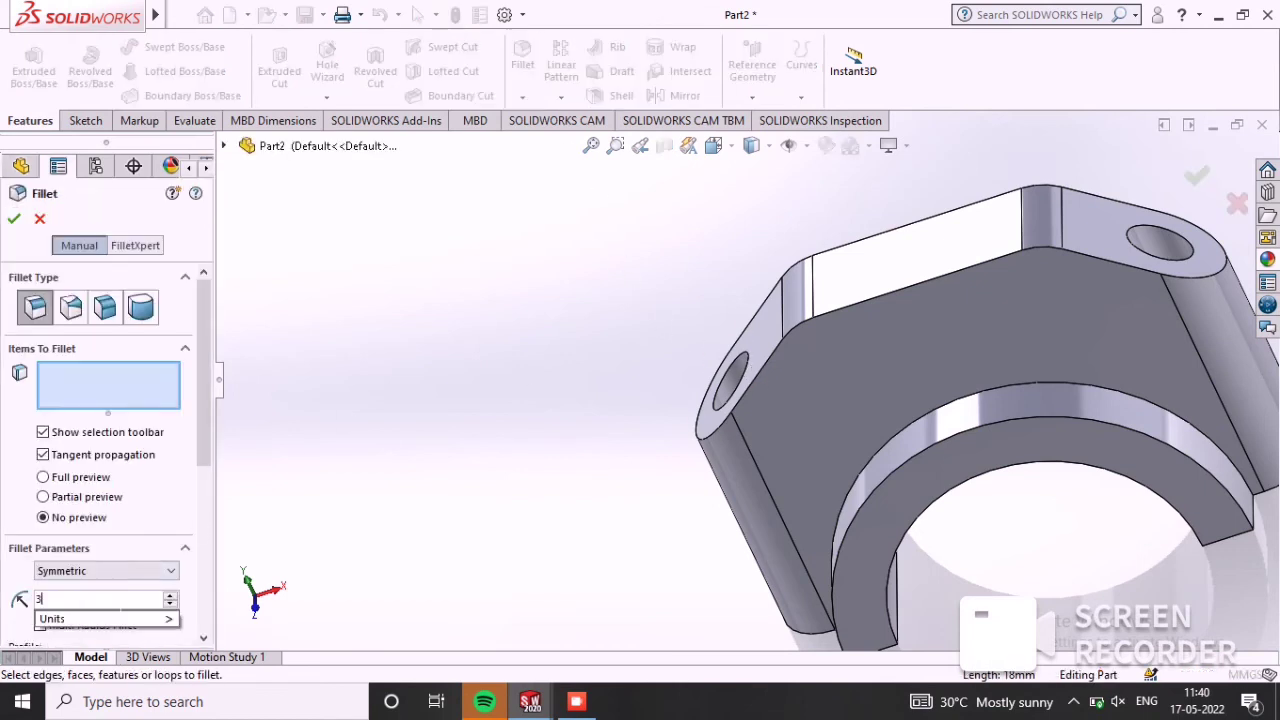
{"action": "left_click", "coordinate": [1064, 392]}
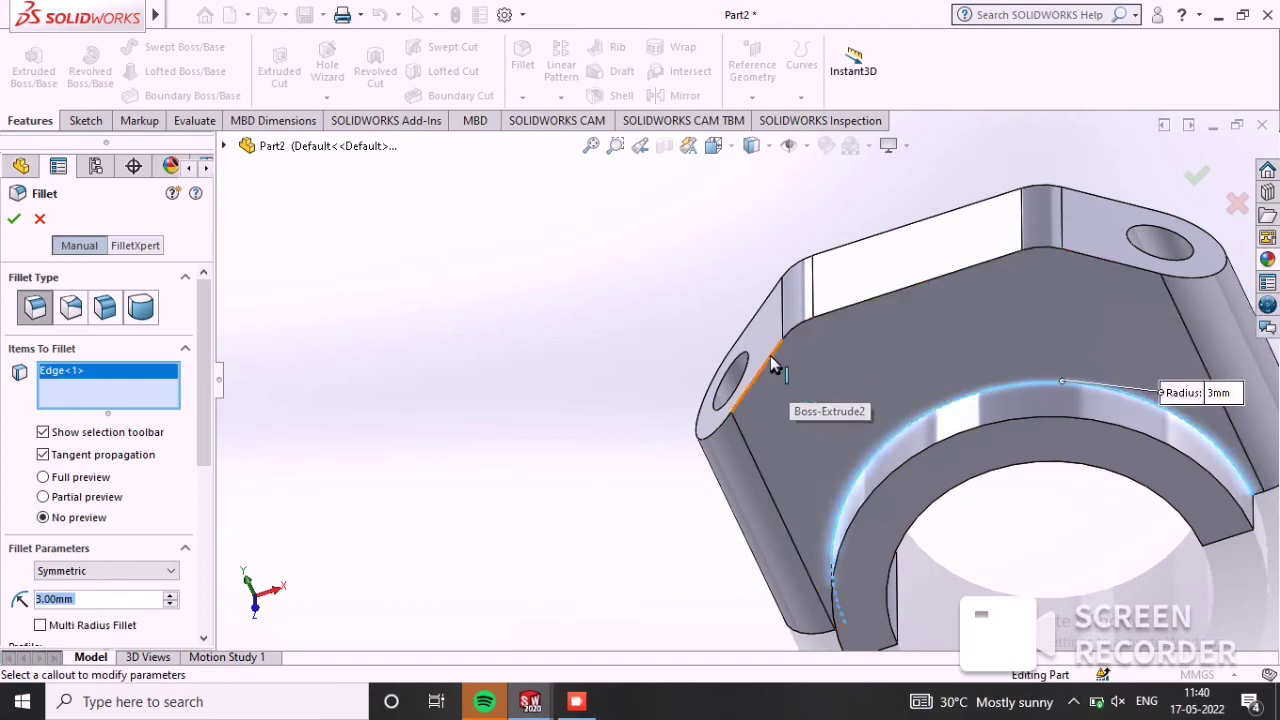
{"action": "left_click", "coordinate": [707, 436]}
{"action": "scroll", "coordinate": [1123, 463], "scroll_direction": "up", "scroll_amount": 3}
{"action": "mouse_move", "coordinate": [1120, 434]}
{"action": "middle_mouse_down"}
{"action": "mouse_move", "coordinate": [903, 623]}
{"action": "mouse_move", "coordinate": [882, 416]}
{"action": "middle_mouse_up"}
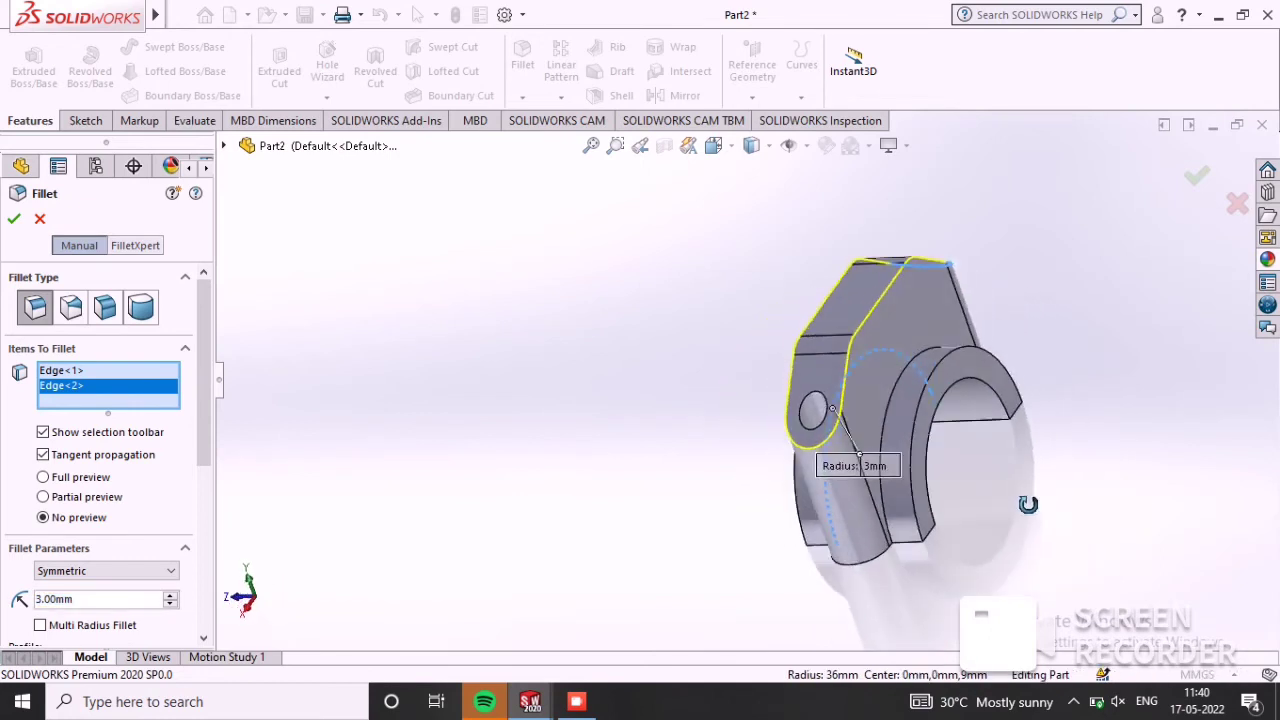
{"action": "left_click", "coordinate": [890, 422]}
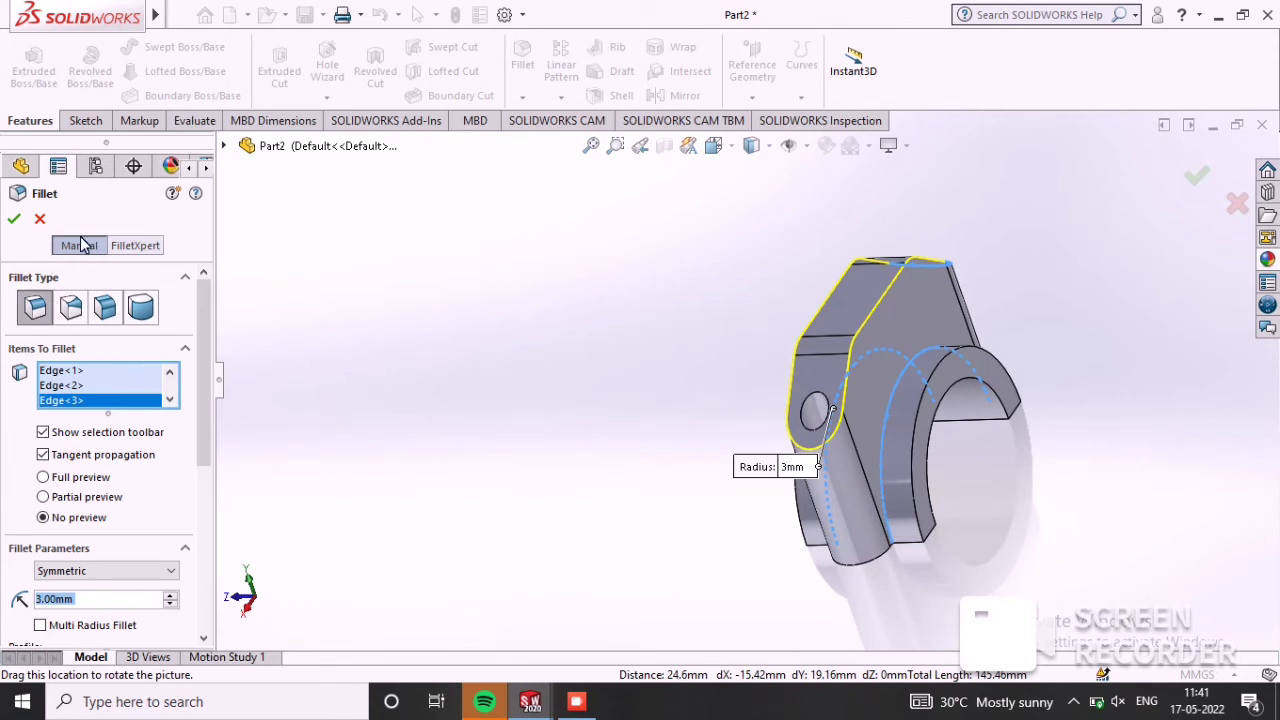
{"action": "left_click", "coordinate": [14, 220]}
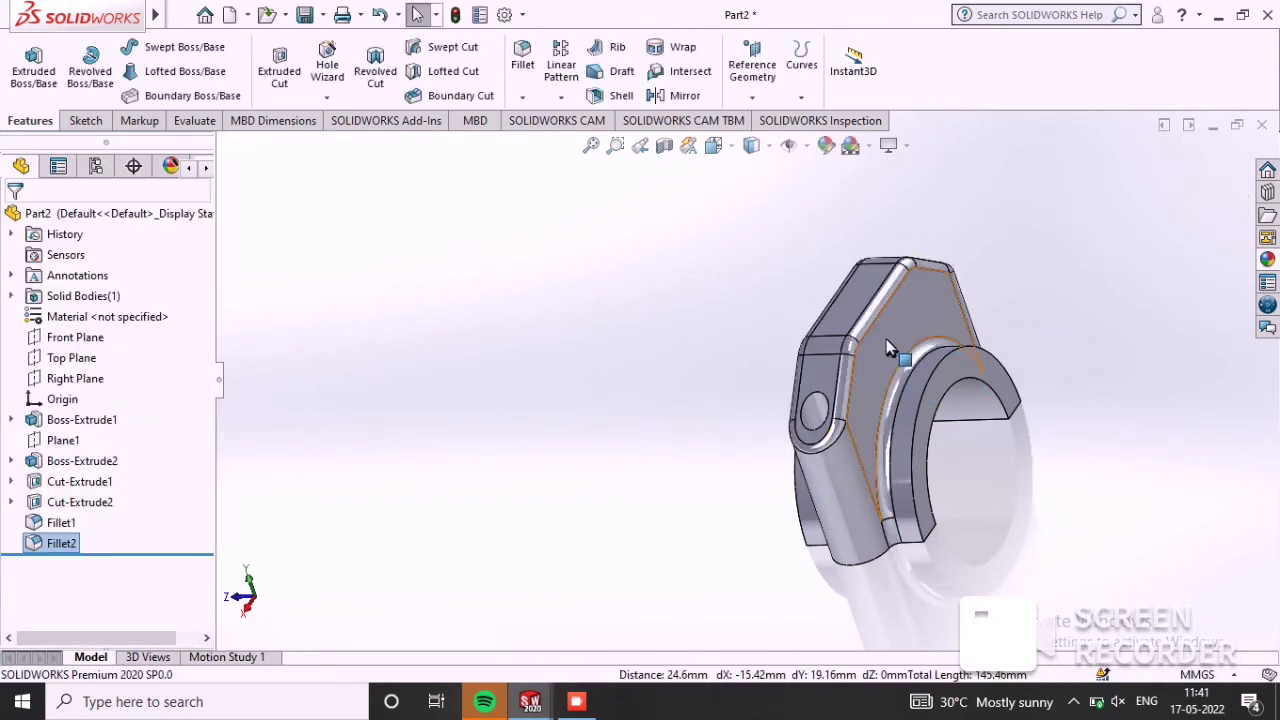
Step: Drag the gold polished-metal appearance from the Metal swatches onto the whole part
{"action": "middle_click_drag", "start_coordinate": [985, 400], "coordinate": [895, 455]}
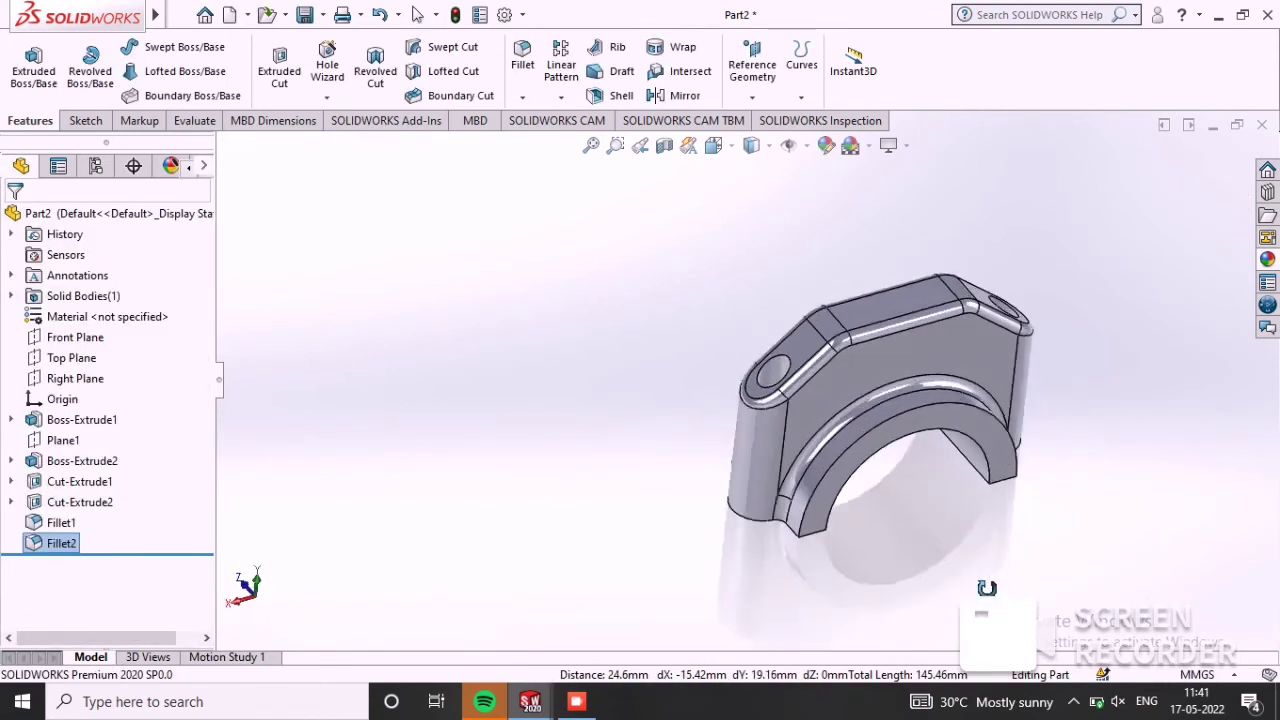
{"action": "scroll", "coordinate": [895, 457], "scroll_direction": "down", "scroll_amount": 3}
{"action": "scroll", "coordinate": [903, 443], "scroll_direction": "down", "scroll_amount": 2}
{"action": "scroll", "coordinate": [903, 443], "scroll_direction": "up", "scroll_amount": 1}
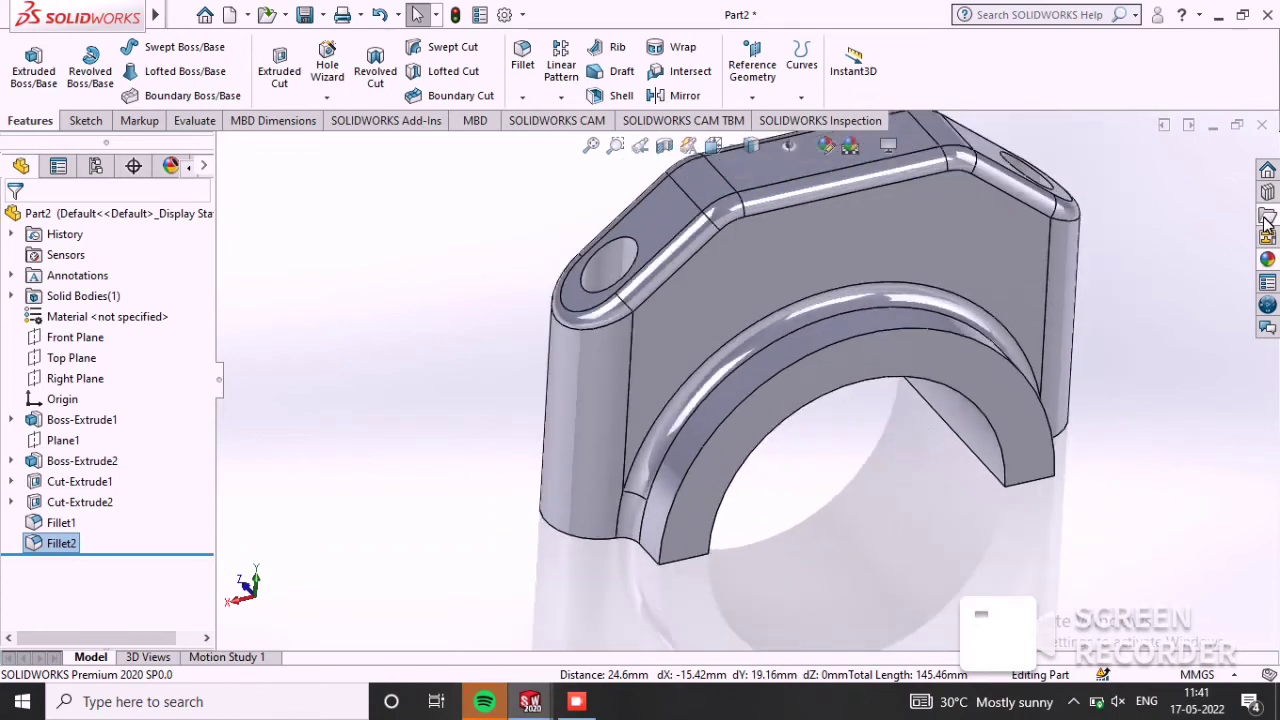
{"action": "left_click", "coordinate": [1267, 262]}
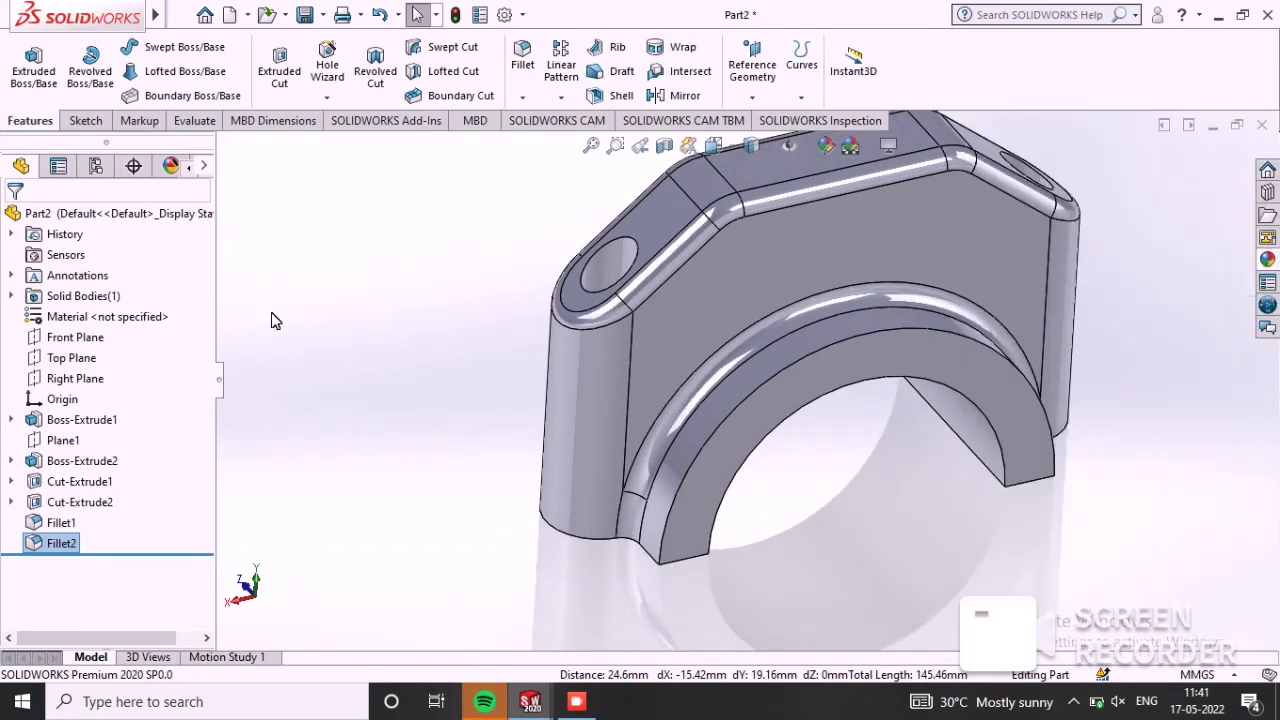
{"action": "scroll", "coordinate": [307, 337], "scroll_direction": "up", "scroll_amount": 2}
{"action": "left_click", "coordinate": [293, 308]}
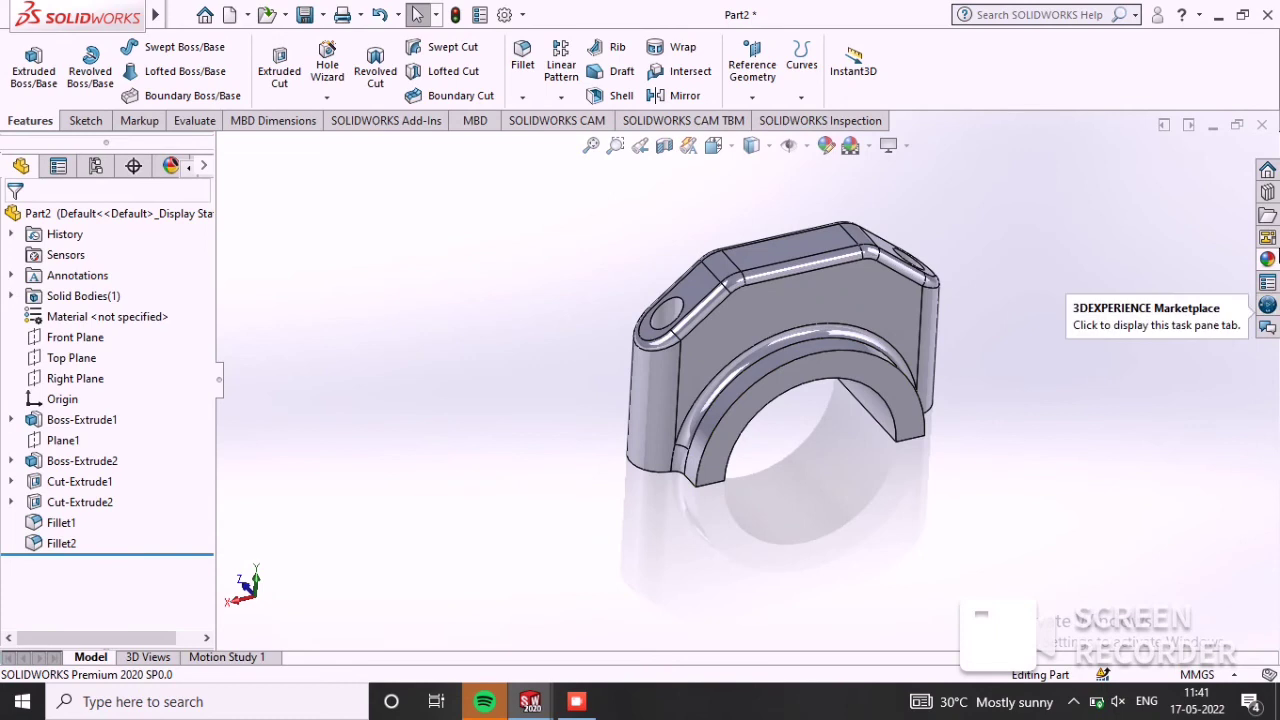
{"action": "left_click", "coordinate": [1267, 259]}
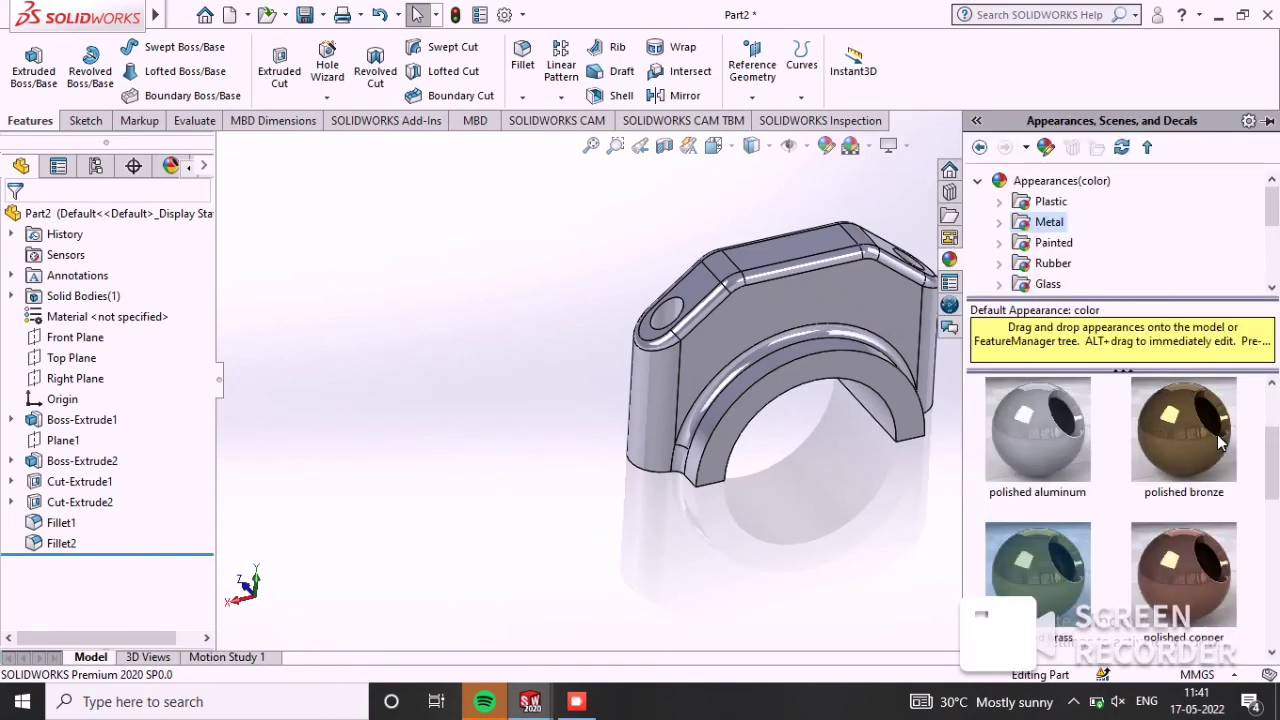
{"action": "left_click_drag", "start_coordinate": [1066, 567], "coordinate": [485, 365]}
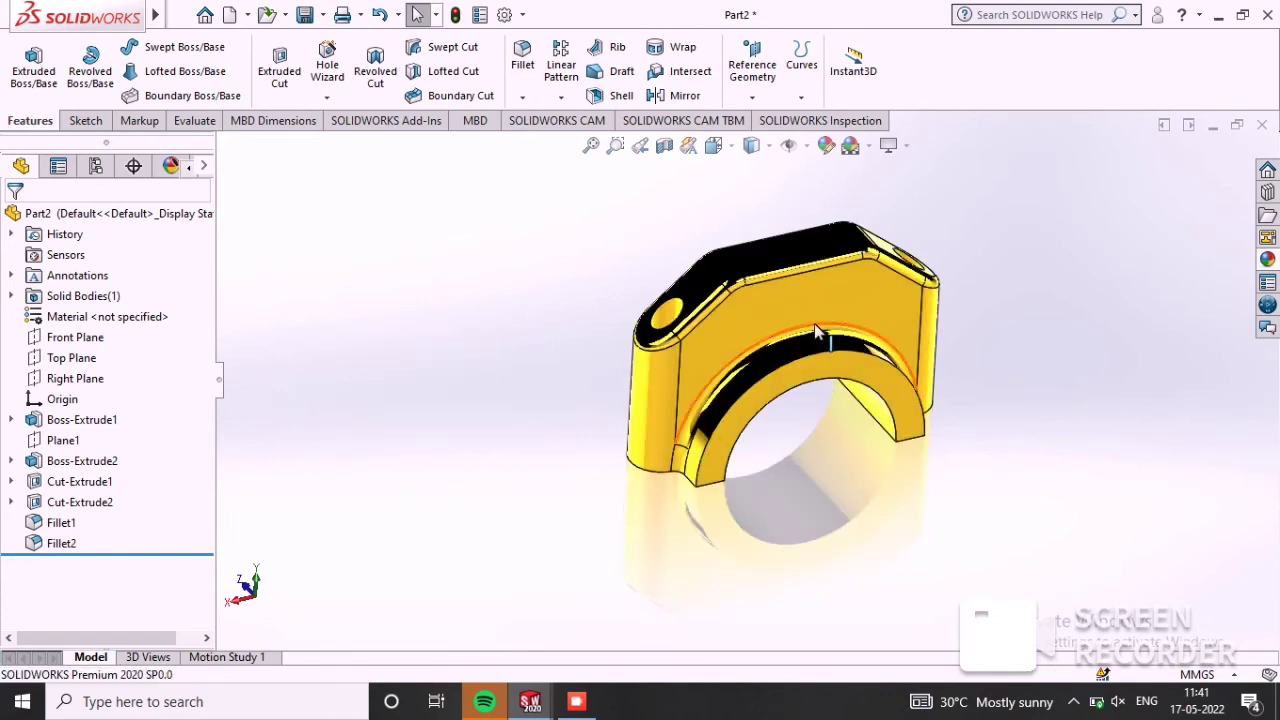
{"action": "left_click_drag", "start_coordinate": [485, 365], "coordinate": [837, 330]}
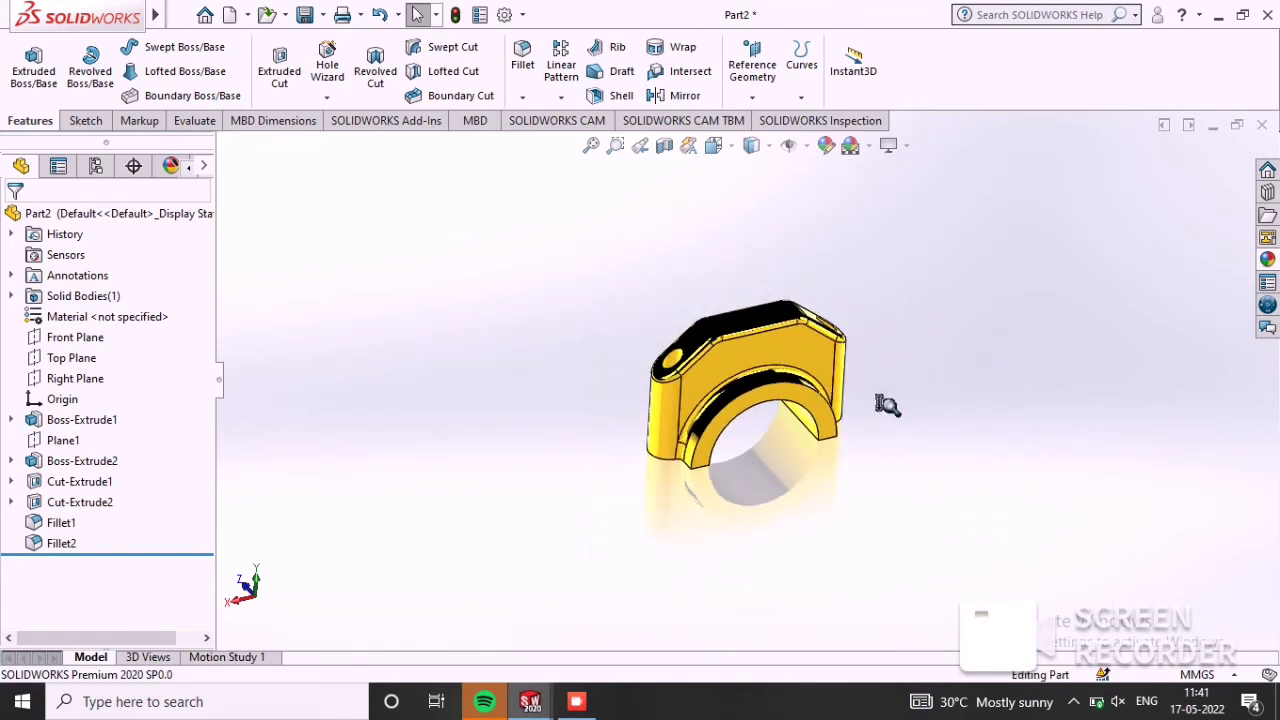
{"action": "scroll", "coordinate": [1006, 300], "scroll_direction": "down", "scroll_amount": 4}
{"action": "mouse_move", "coordinate": [1038, 335]}
{"action": "middle_mouse_down"}
{"action": "mouse_move", "coordinate": [730, 582]}
{"action": "mouse_move", "coordinate": [1008, 348]}
{"action": "mouse_move", "coordinate": [957, 323]}
{"action": "mouse_move", "coordinate": [1017, 294]}
{"action": "mouse_move", "coordinate": [1005, 333]}
{"action": "mouse_move", "coordinate": [1177, 329]}
{"action": "mouse_move", "coordinate": [1200, 363]}
{"action": "mouse_move", "coordinate": [909, 400]}
{"action": "mouse_move", "coordinate": [864, 524]}
{"action": "mouse_move", "coordinate": [1100, 329]}
{"action": "mouse_move", "coordinate": [826, 517]}
{"action": "mouse_move", "coordinate": [1124, 287]}
{"action": "mouse_move", "coordinate": [908, 380]}
{"action": "mouse_move", "coordinate": [877, 474]}
{"action": "mouse_move", "coordinate": [951, 517]}
{"action": "mouse_move", "coordinate": [930, 540]}
{"action": "middle_mouse_up"}
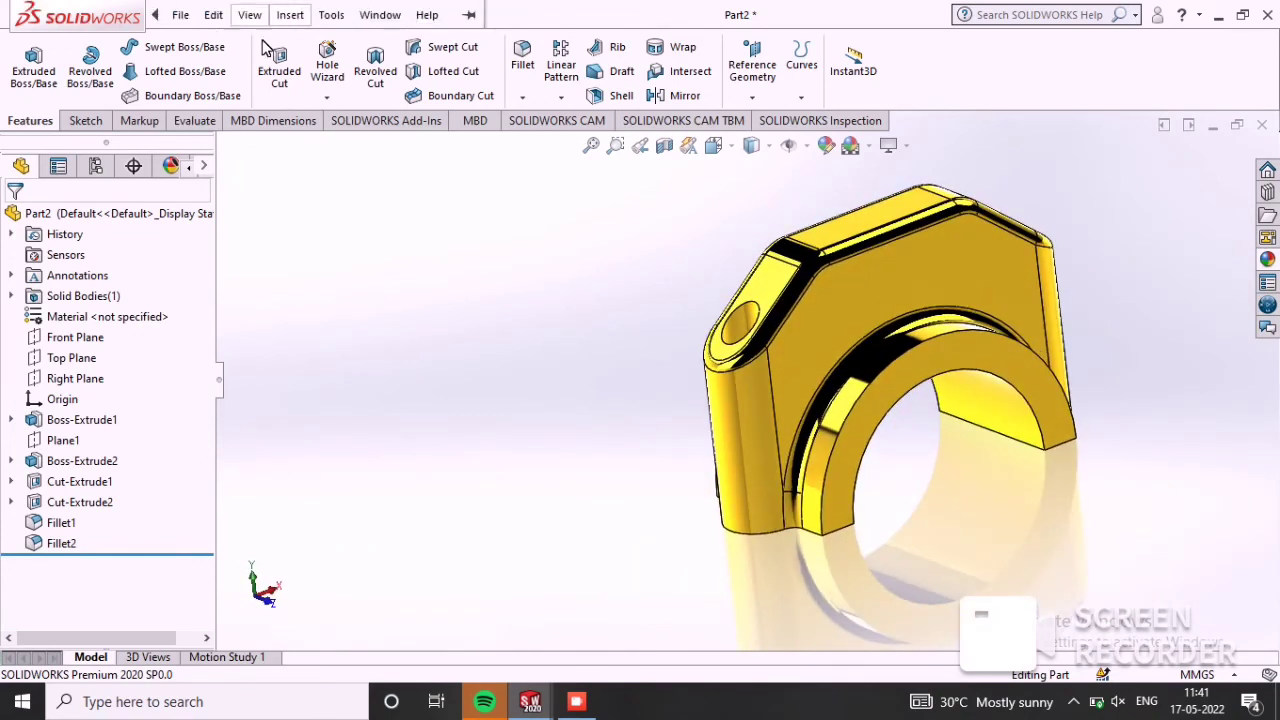
Step: Save As 'connecting rod cap.SLDPRT' in the 4 piston engine folder
{"action": "left_click", "coordinate": [322, 16]}
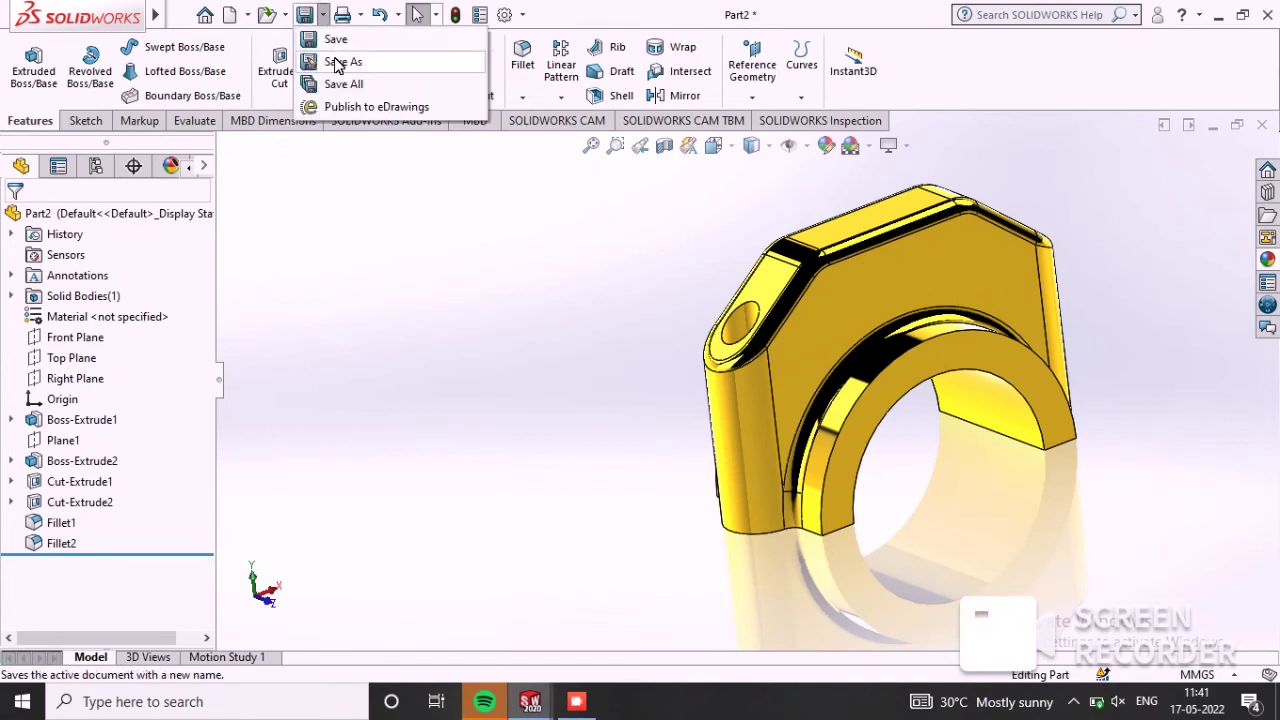
{"action": "left_click", "coordinate": [346, 45]}
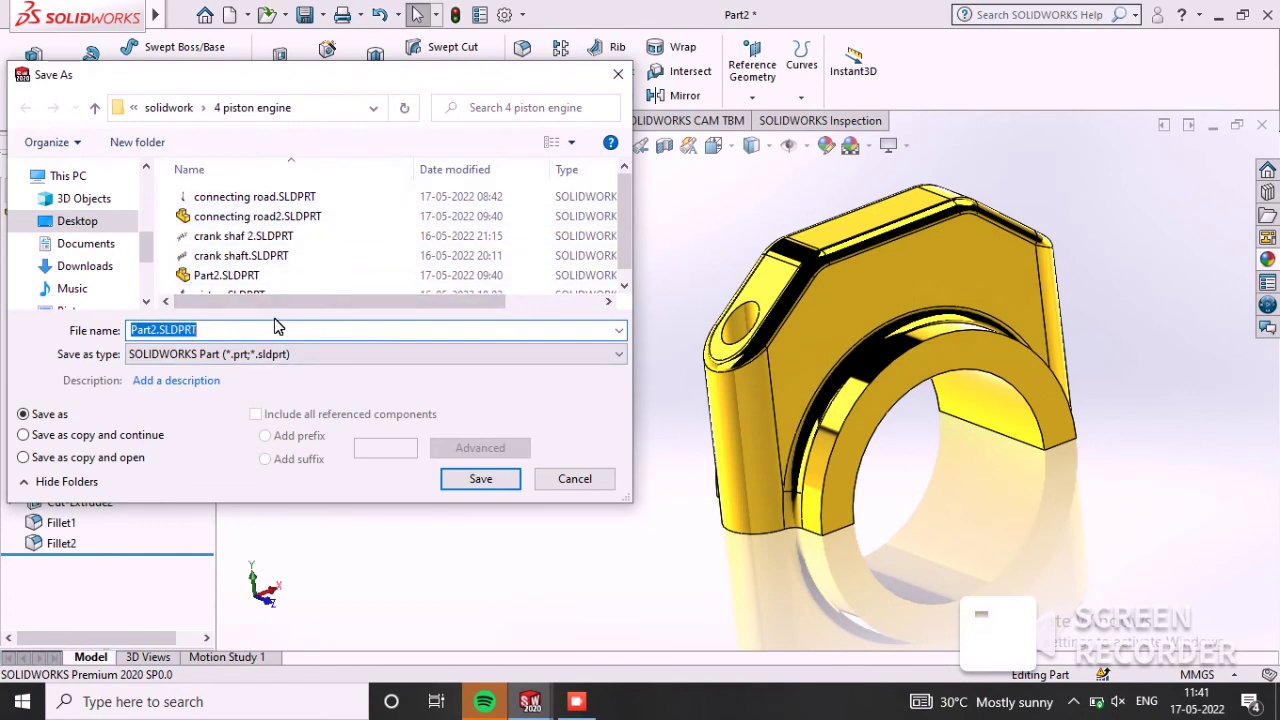
{"action": "type", "text": "connecting ro"}
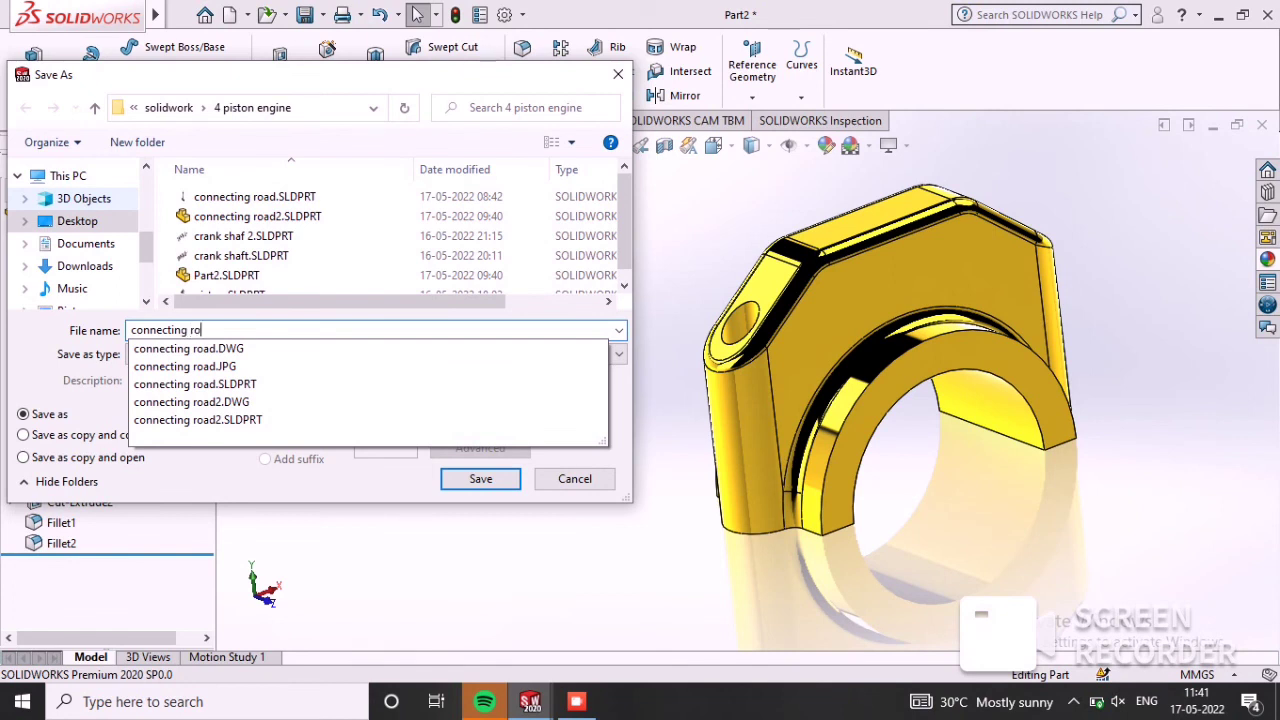
{"action": "type", "text": "d cap"}
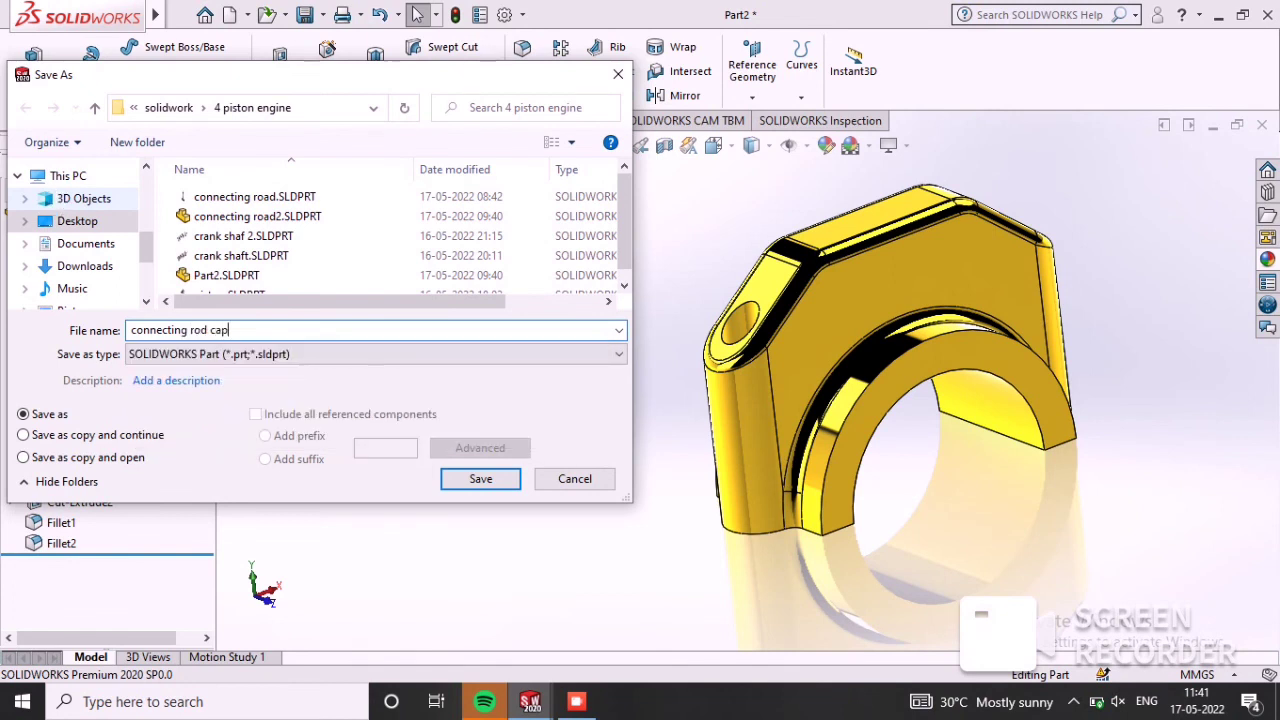
{"action": "left_click", "coordinate": [464, 487]}
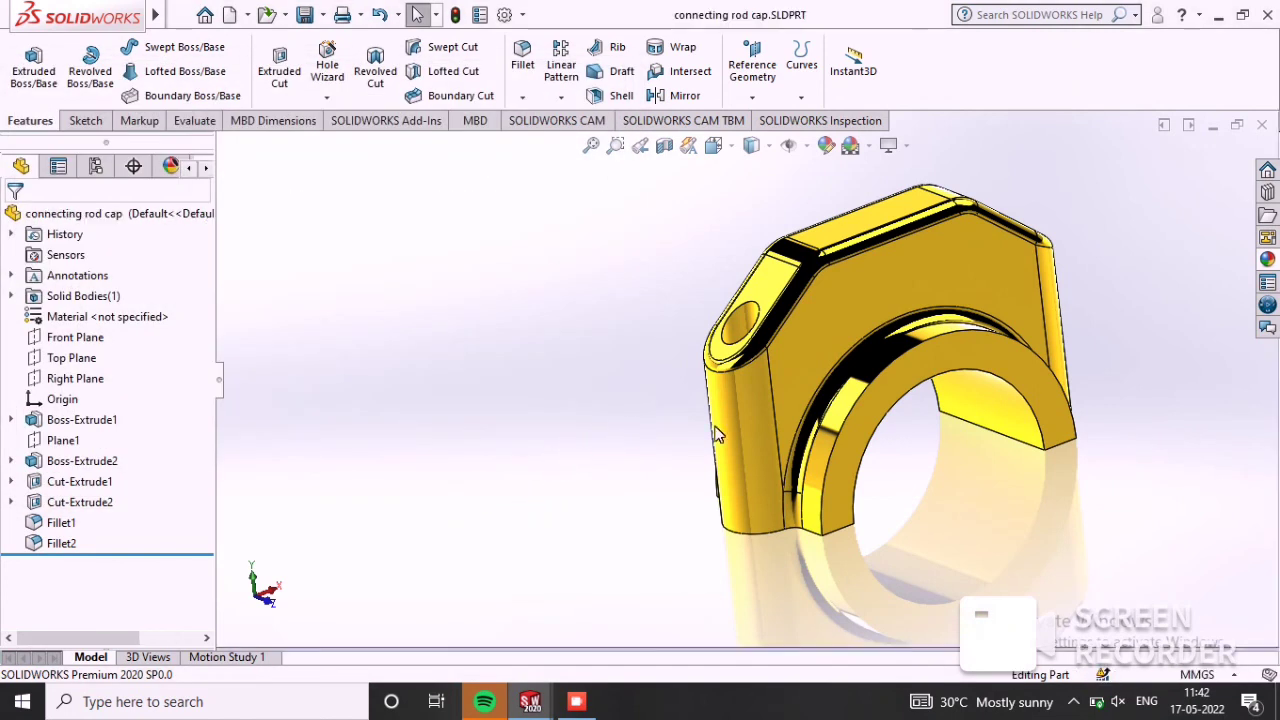
{"action": "middle_click_drag", "start_coordinate": [906, 385], "coordinate": [694, 541]}
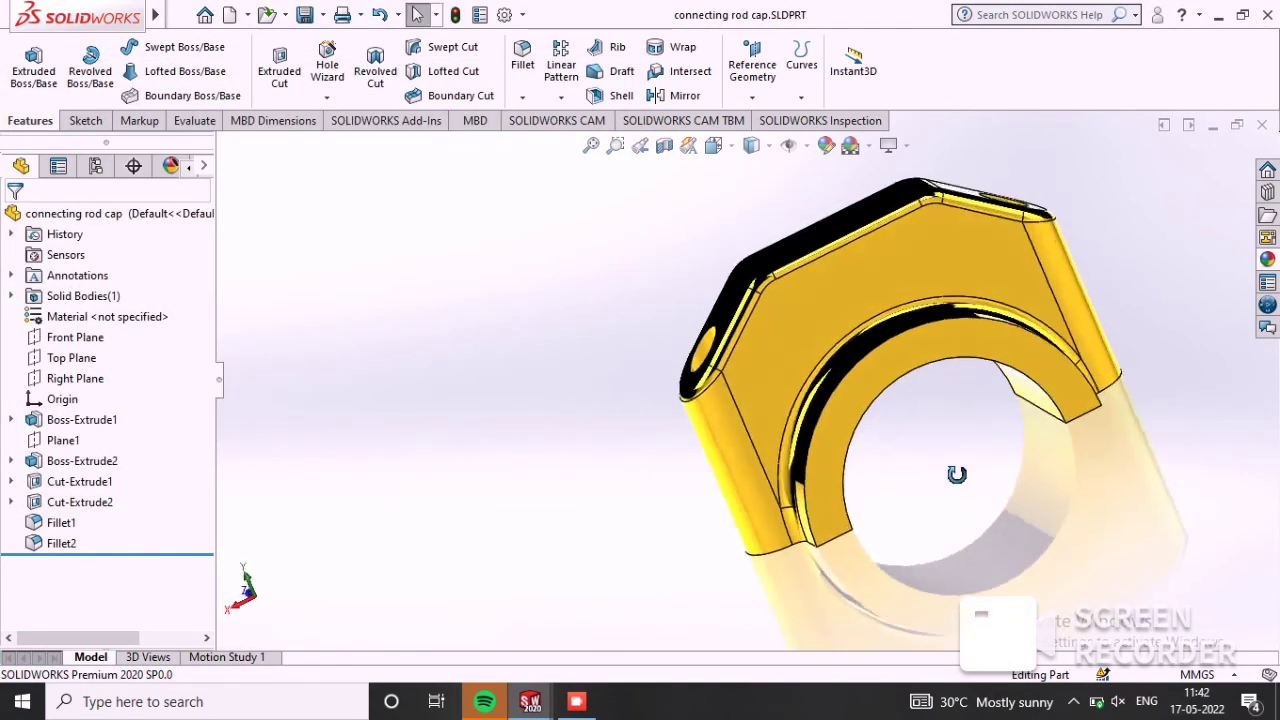
{"action": "middle_click_drag", "start_coordinate": [779, 503], "coordinate": [818, 559]}
{"action": "left_click", "coordinate": [576, 703]}
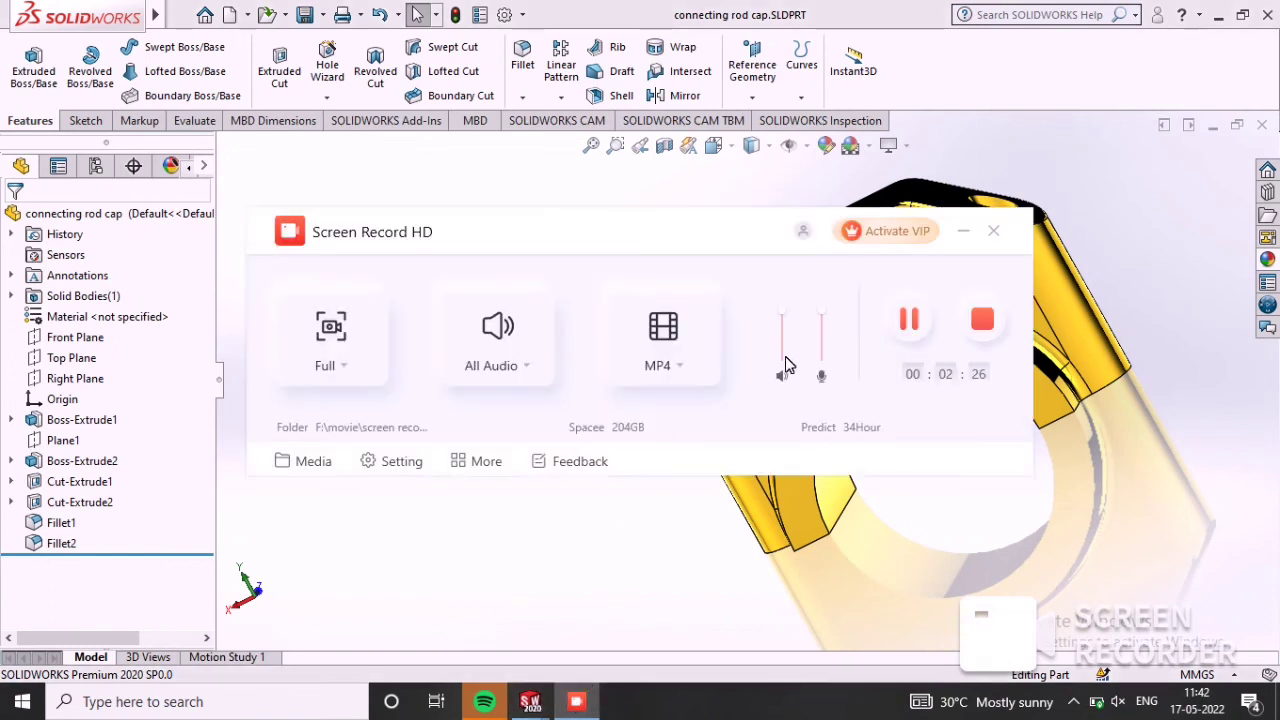